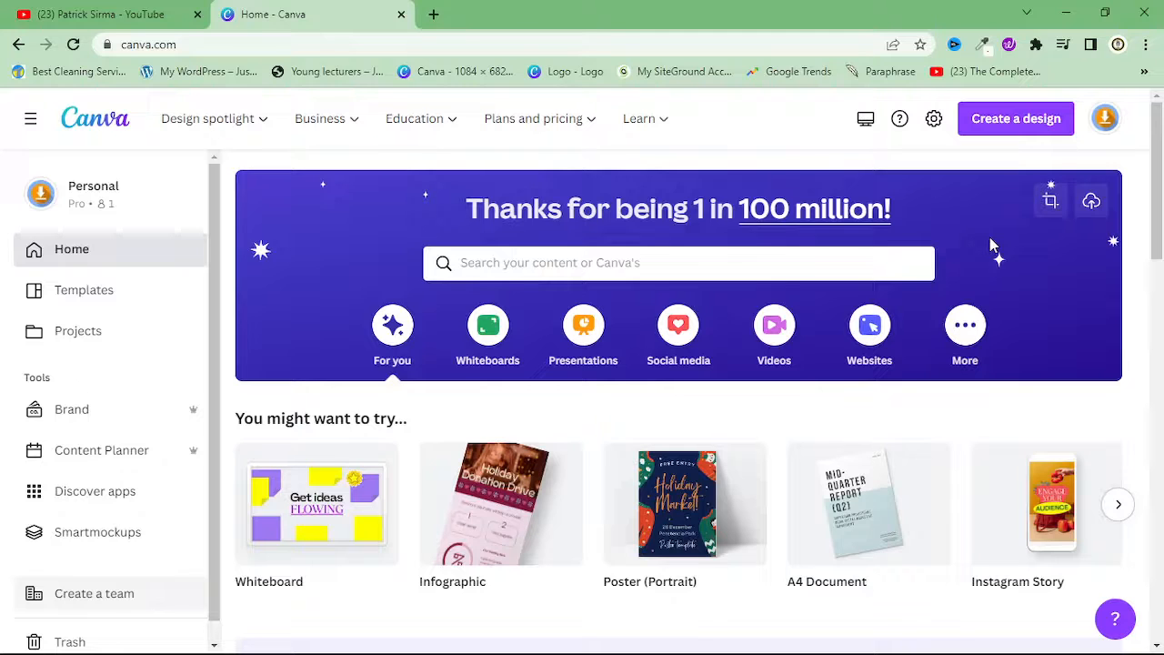
Look over the suggested design types and recent designs on the home page
{"action": "scroll", "coordinate": [657, 392], "scroll_direction": "down", "scroll_amount": 1}
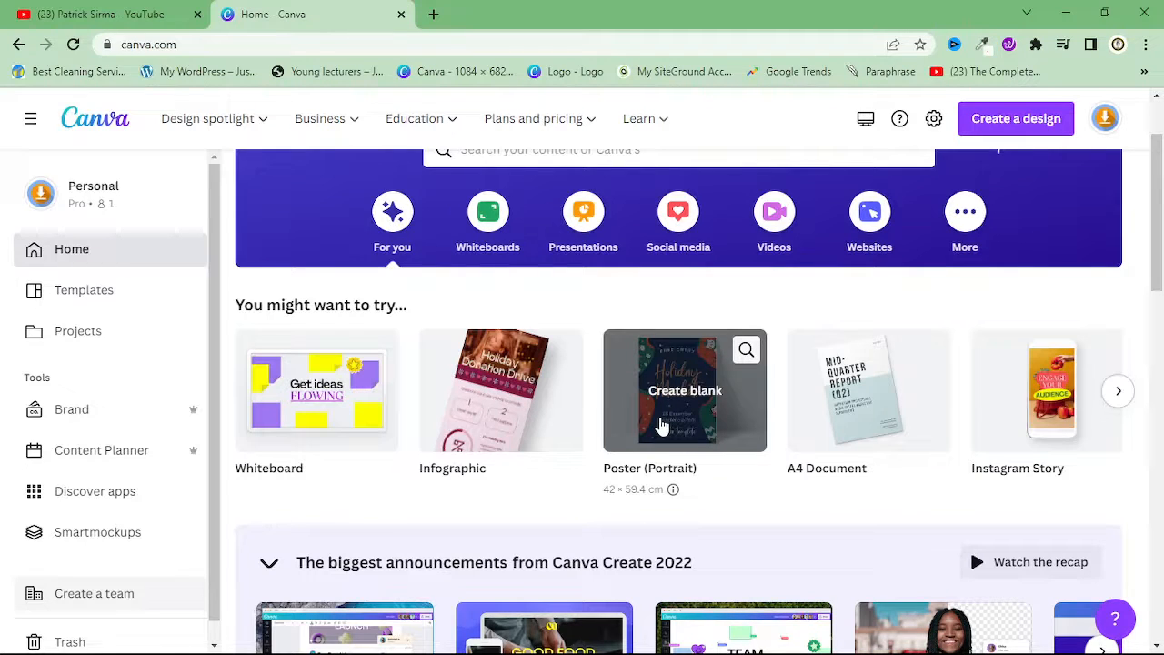
{"action": "scroll", "coordinate": [662, 427], "scroll_direction": "down", "scroll_amount": 3}
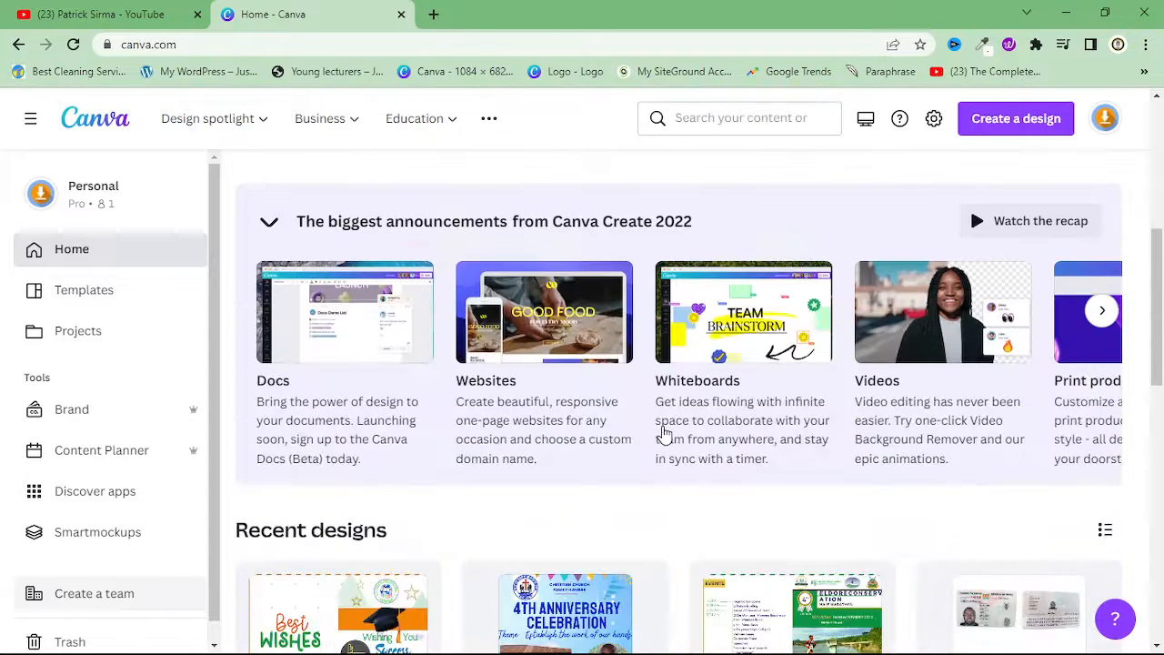
{"action": "scroll", "coordinate": [663, 433], "scroll_direction": "down", "scroll_amount": 2}
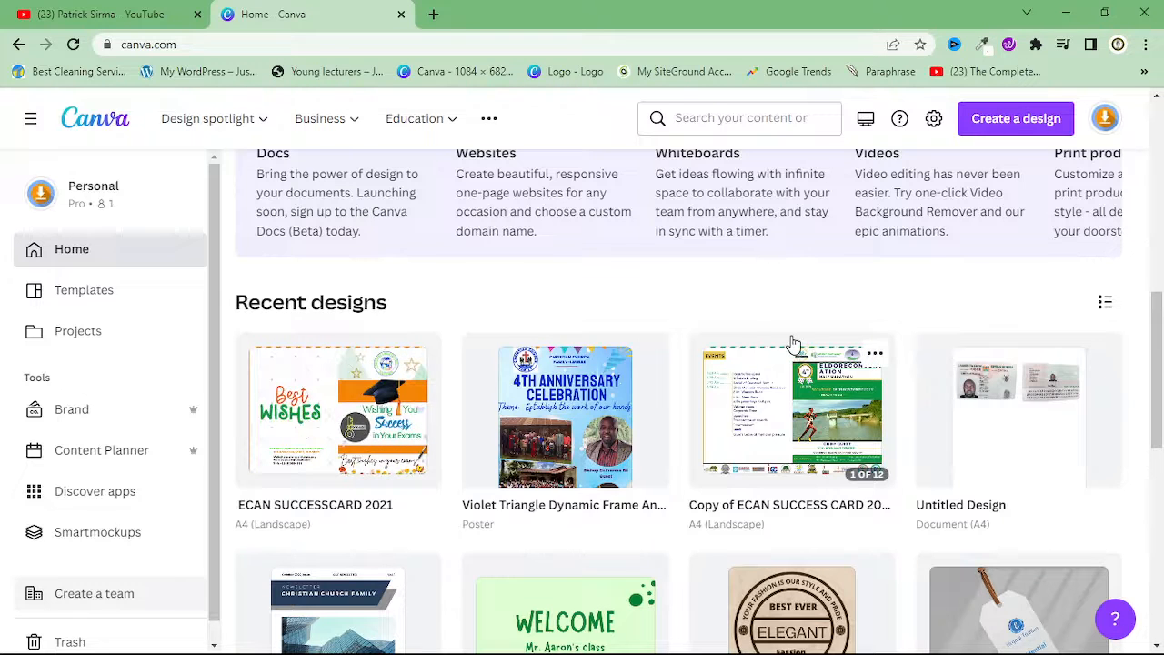
{"action": "scroll", "coordinate": [794, 344], "scroll_direction": "down", "scroll_amount": 1}
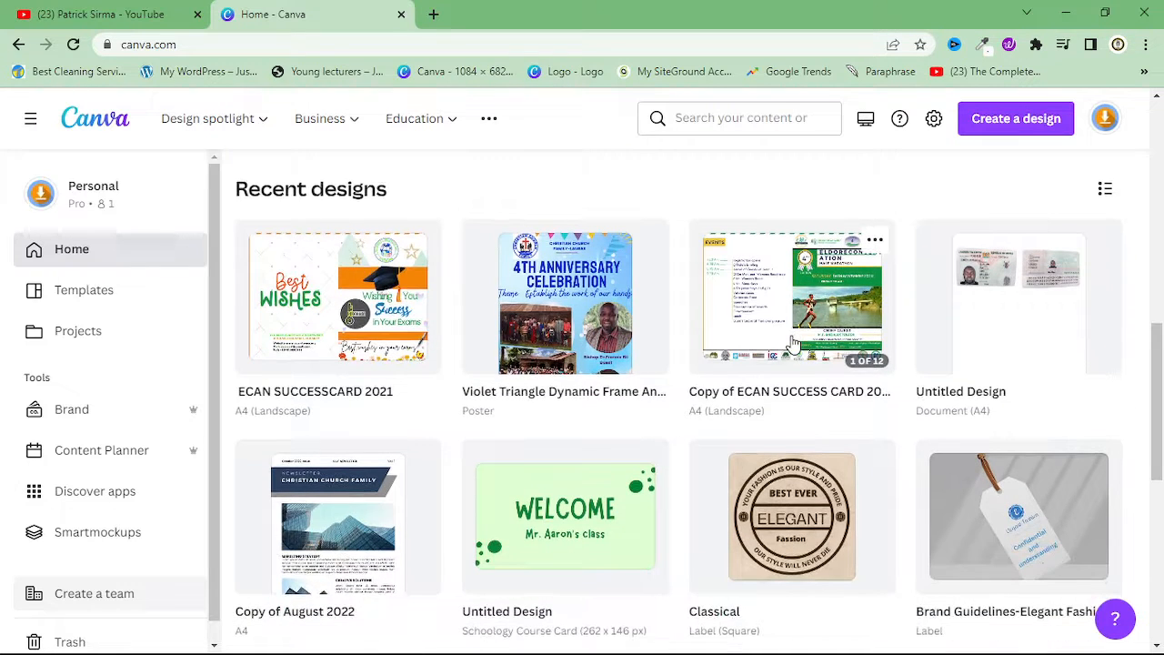
Open the Templates page and look through its popular topics, suggested, new and whiteboard templates
{"action": "left_click", "coordinate": [60, 306]}
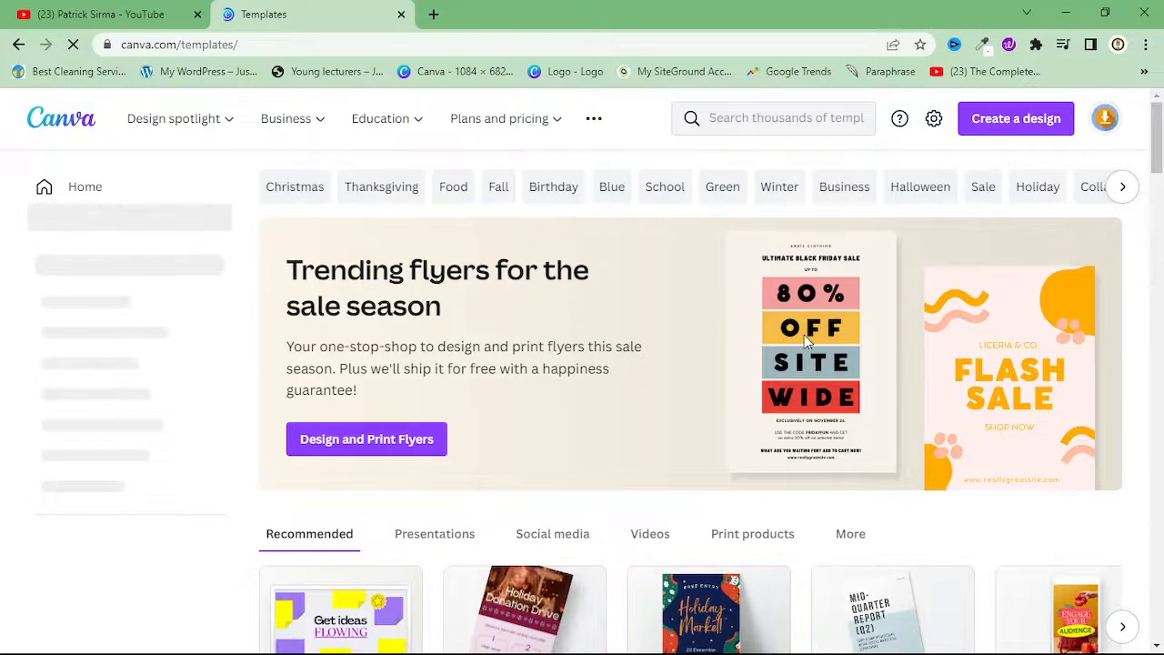
{"action": "scroll", "coordinate": [804, 334], "scroll_direction": "down", "scroll_amount": 4}
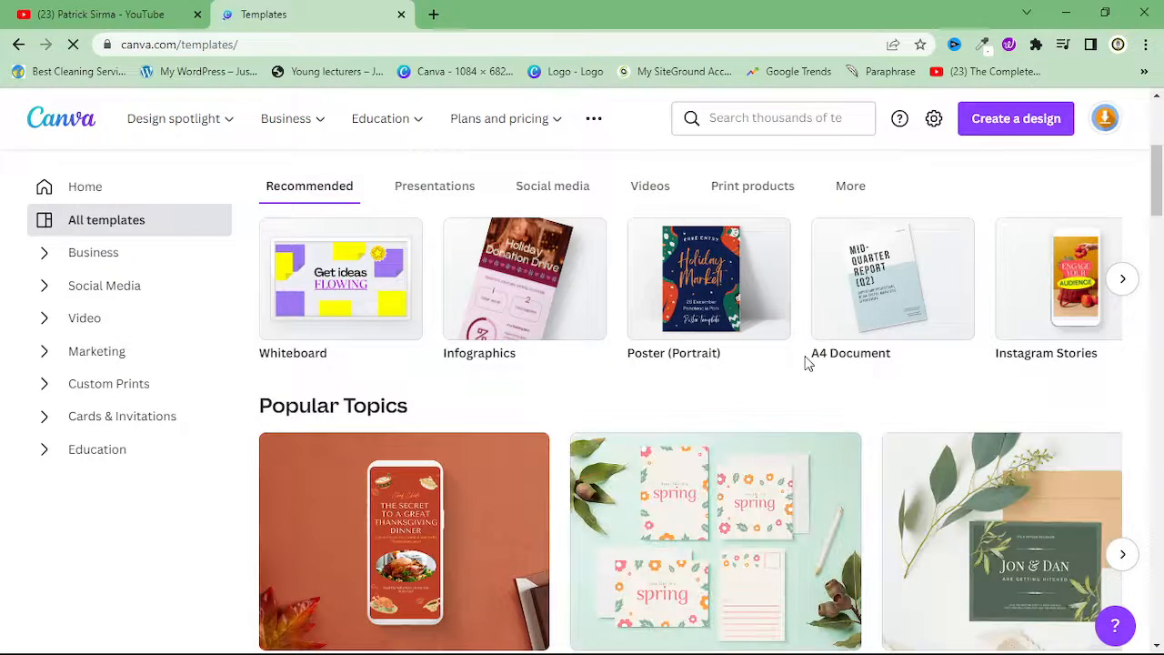
{"action": "scroll", "coordinate": [806, 362], "scroll_direction": "down", "scroll_amount": 4}
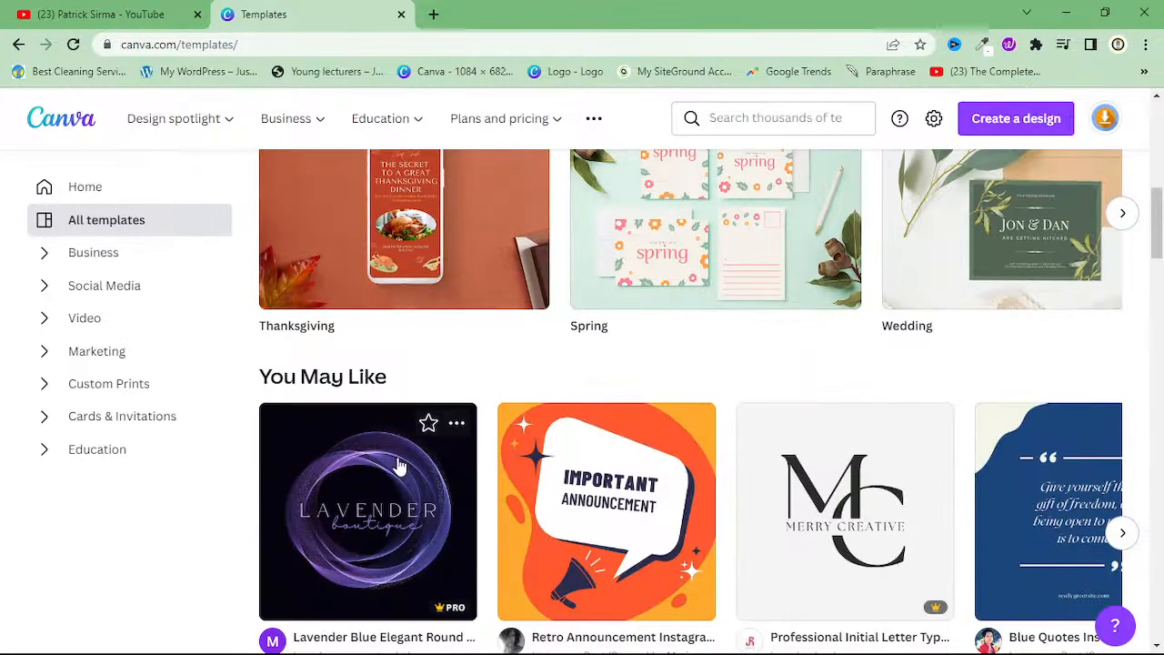
{"action": "scroll", "coordinate": [810, 471], "scroll_direction": "down", "scroll_amount": 5}
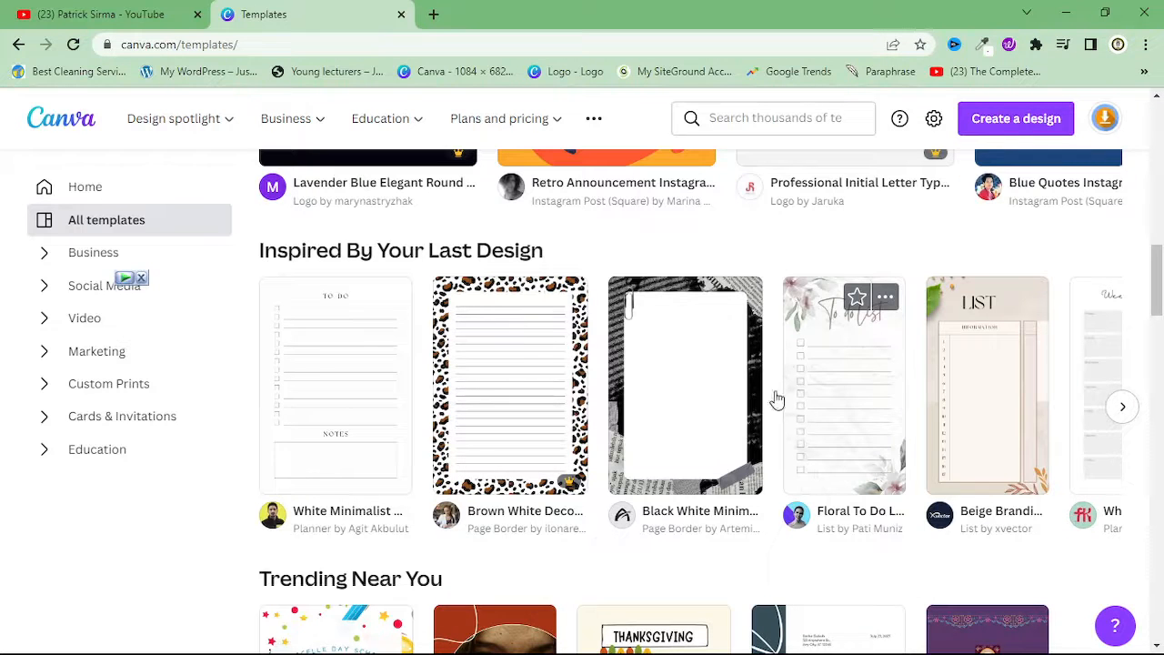
{"action": "scroll", "coordinate": [801, 445], "scroll_direction": "down", "scroll_amount": 4}
{"action": "scroll", "coordinate": [800, 445], "scroll_direction": "down", "scroll_amount": 7}
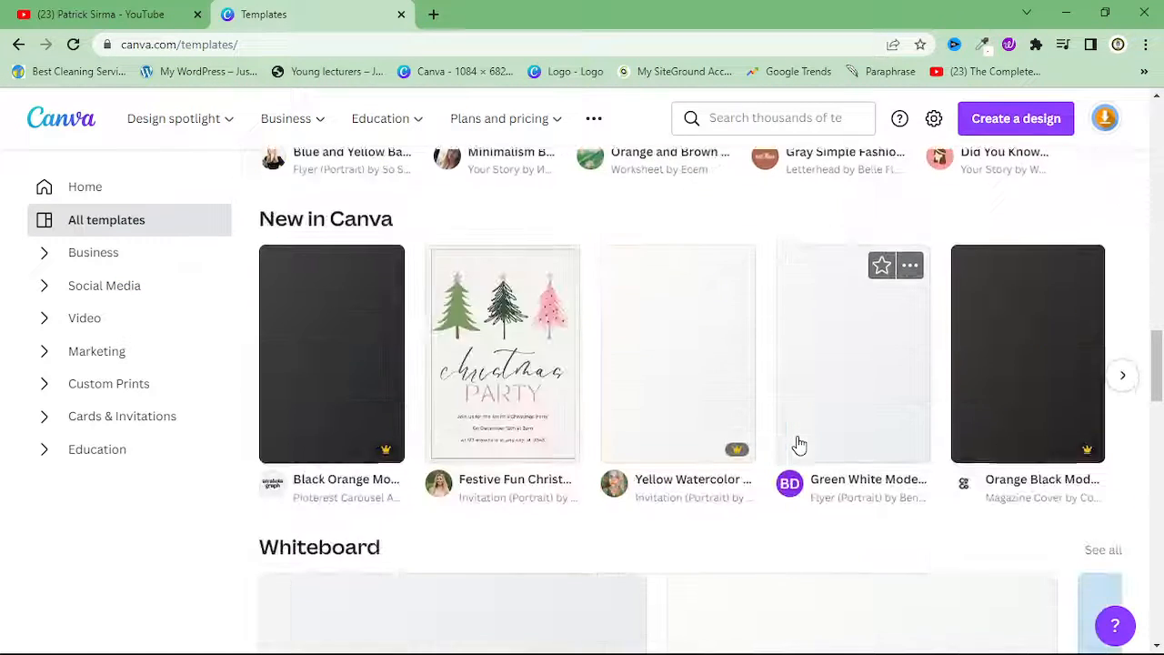
{"action": "scroll", "coordinate": [846, 444], "scroll_direction": "up", "scroll_amount": 1}
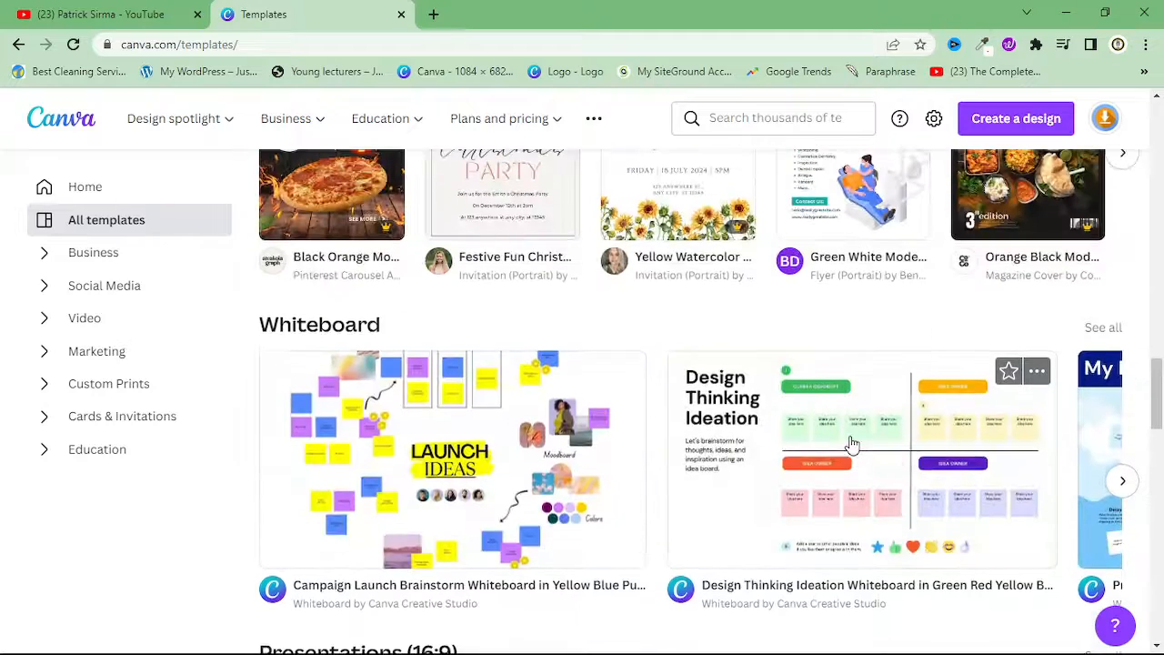
{"action": "scroll", "coordinate": [853, 443], "scroll_direction": "up", "scroll_amount": 9}
{"action": "scroll", "coordinate": [852, 443], "scroll_direction": "up", "scroll_amount": 3}
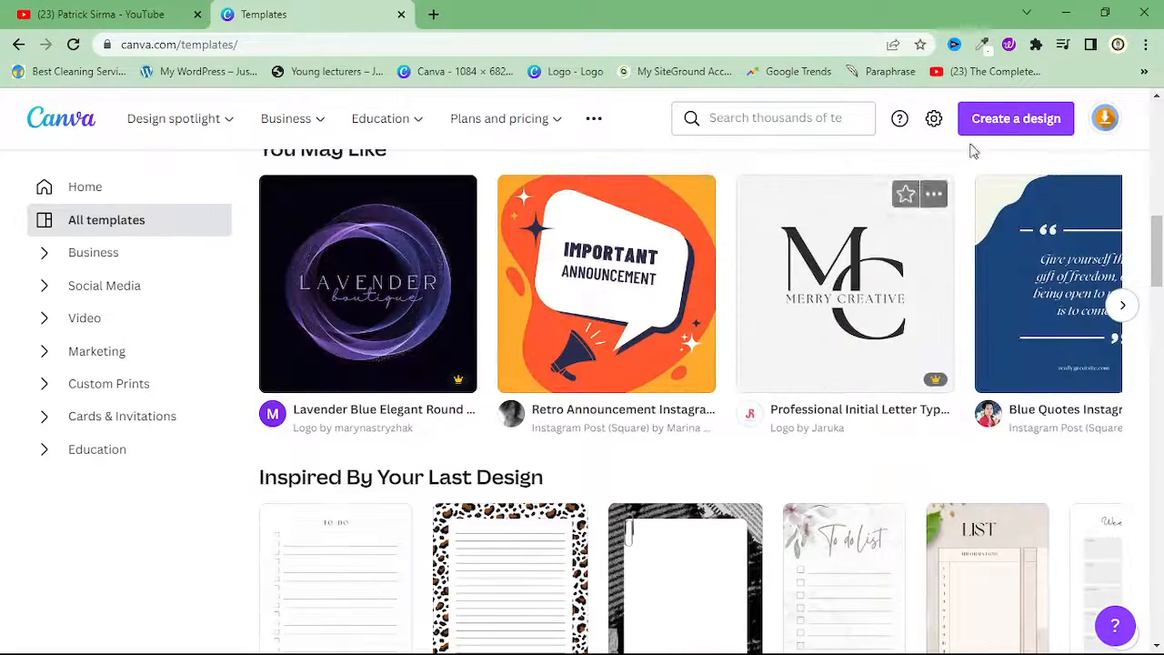
Create a new blank Poster (Portrait) design and bring it up for editing
{"action": "left_click", "coordinate": [994, 121]}
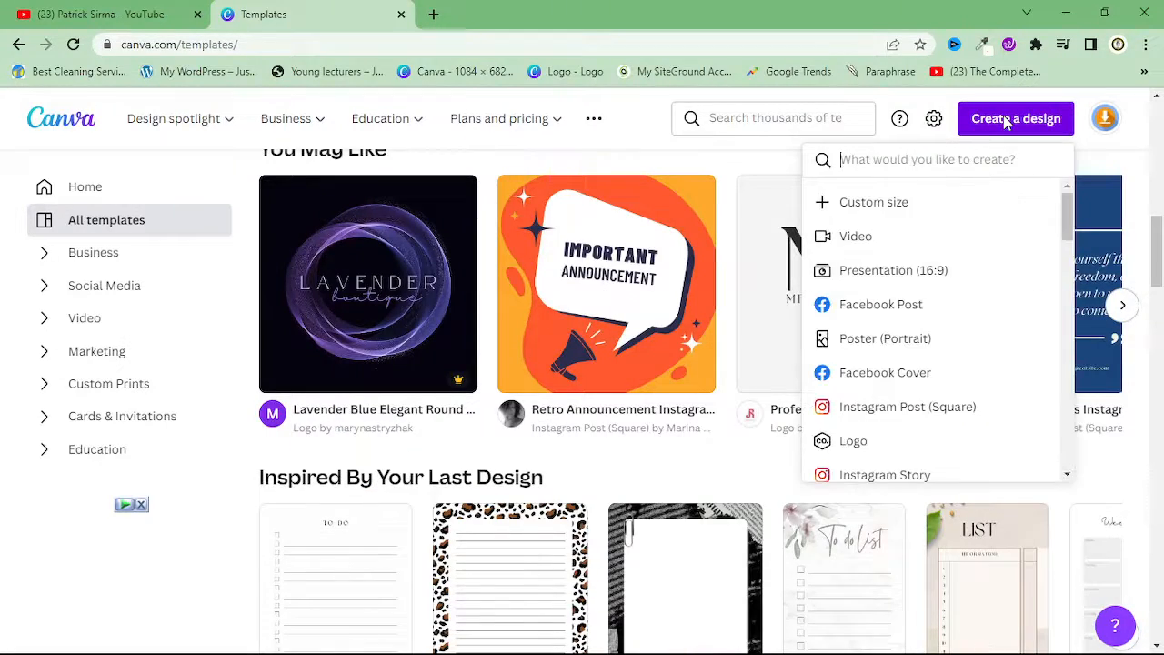
{"action": "left_click", "coordinate": [879, 350]}
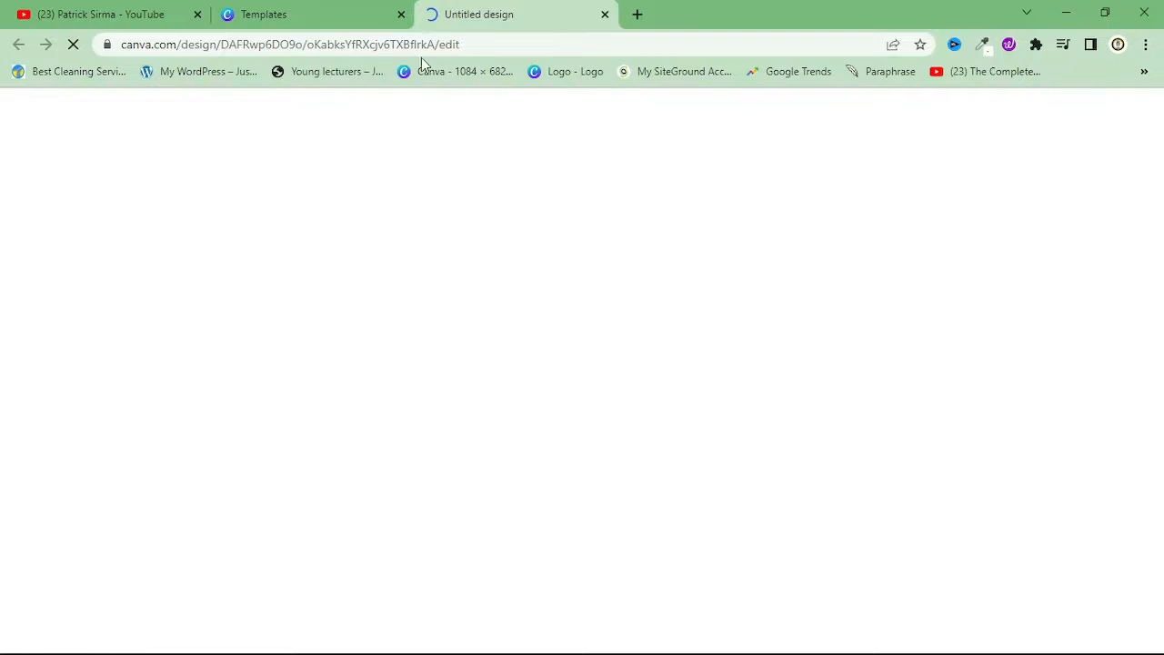
{"action": "left_click", "coordinate": [343, 24]}
{"action": "left_click", "coordinate": [482, 27]}
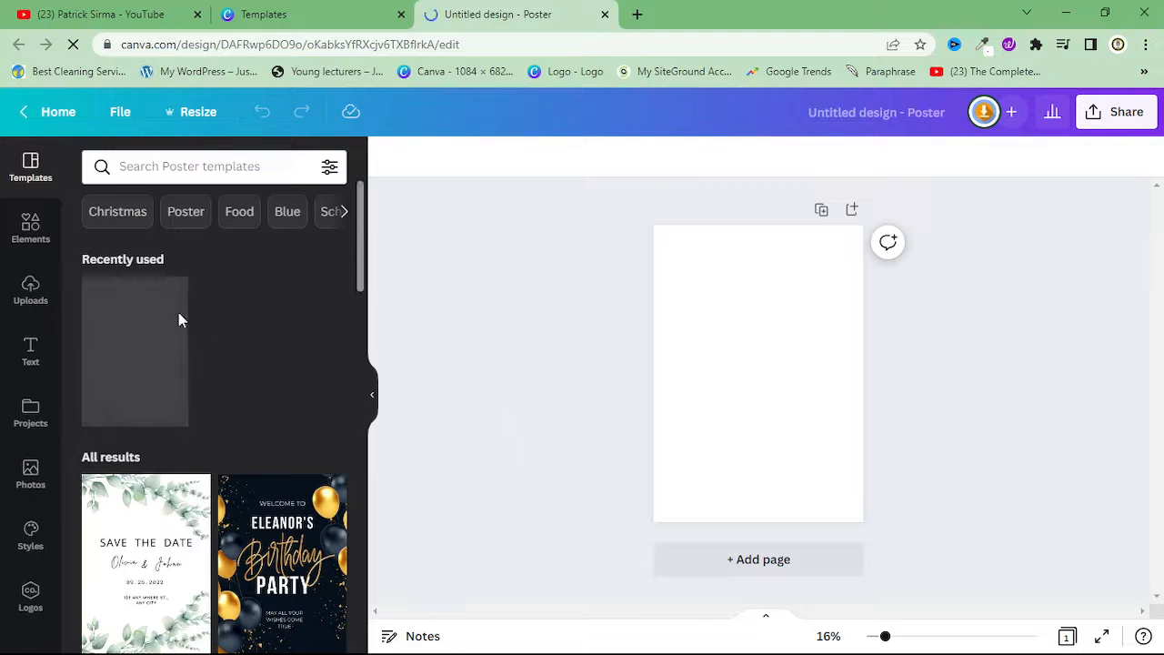
Find the purple "Steps for COVID-19 Vaccination" template among the poster templates and apply it to the blank page
{"action": "scroll", "coordinate": [178, 312], "scroll_direction": "down", "scroll_amount": 3}
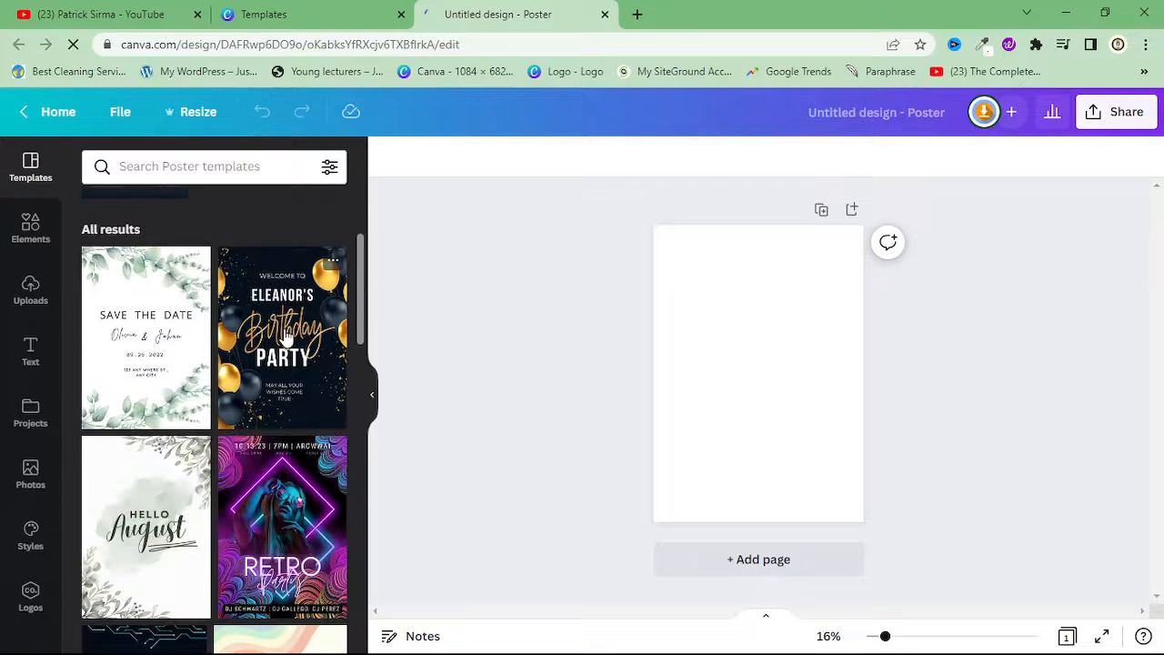
{"action": "scroll", "coordinate": [259, 335], "scroll_direction": "down", "scroll_amount": 3}
{"action": "scroll", "coordinate": [264, 300], "scroll_direction": "up", "scroll_amount": 2}
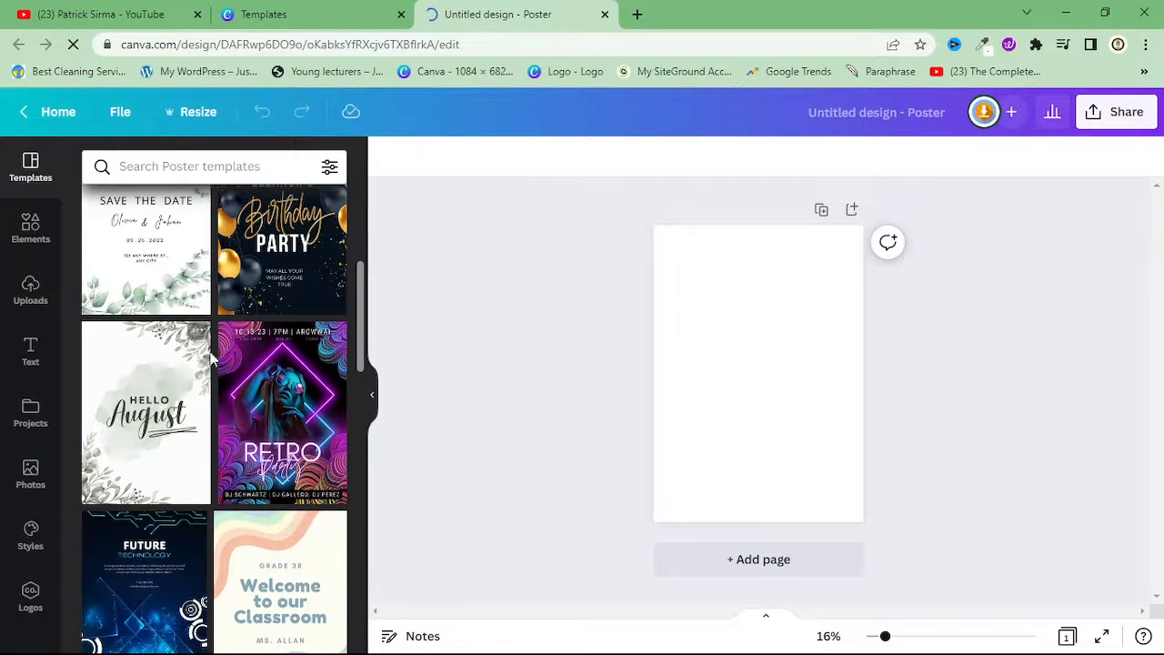
{"action": "scroll", "coordinate": [253, 433], "scroll_direction": "down", "scroll_amount": 1}
{"action": "scroll", "coordinate": [255, 432], "scroll_direction": "down", "scroll_amount": 4}
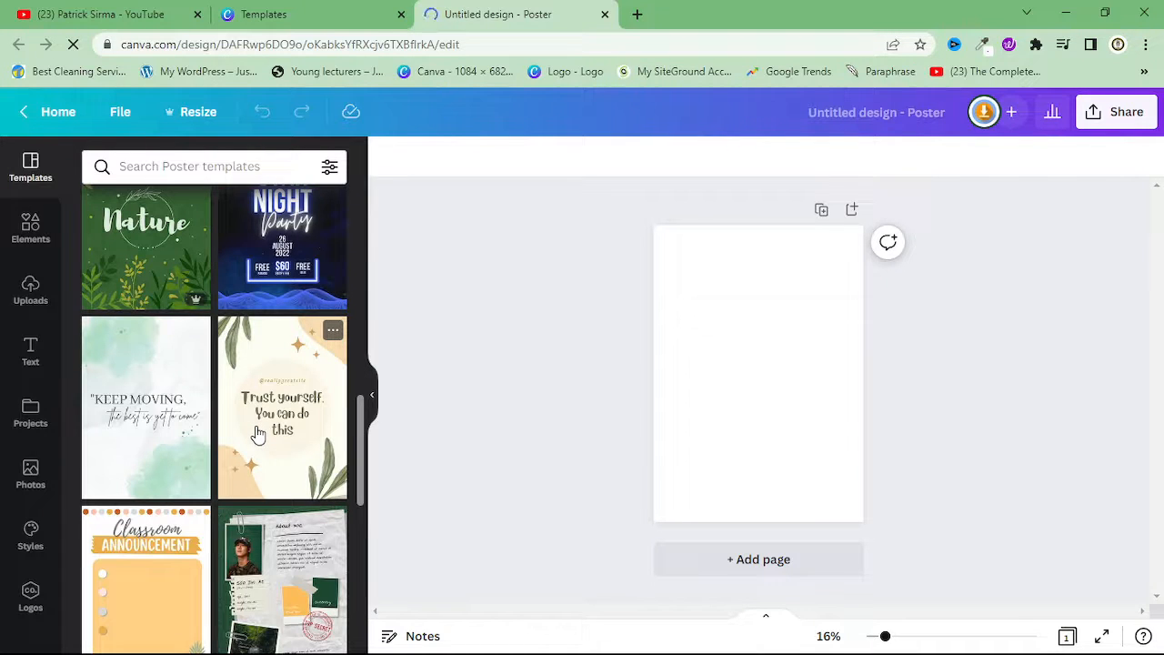
{"action": "scroll", "coordinate": [261, 433], "scroll_direction": "down", "scroll_amount": 5}
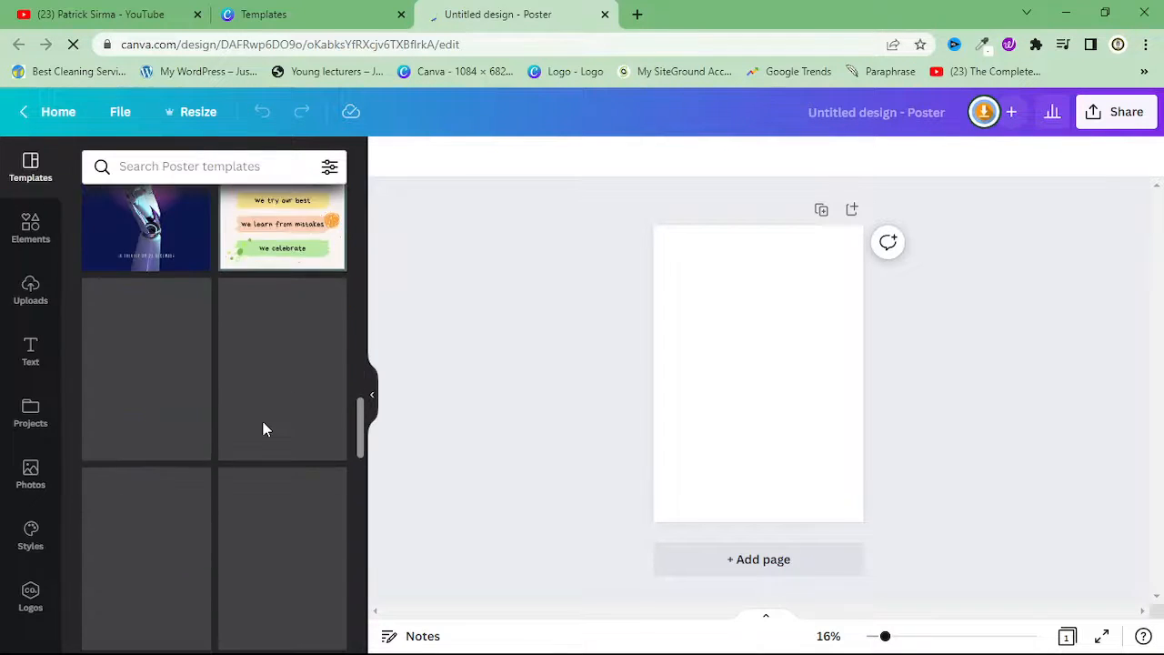
{"action": "scroll", "coordinate": [264, 430], "scroll_direction": "down", "scroll_amount": 2}
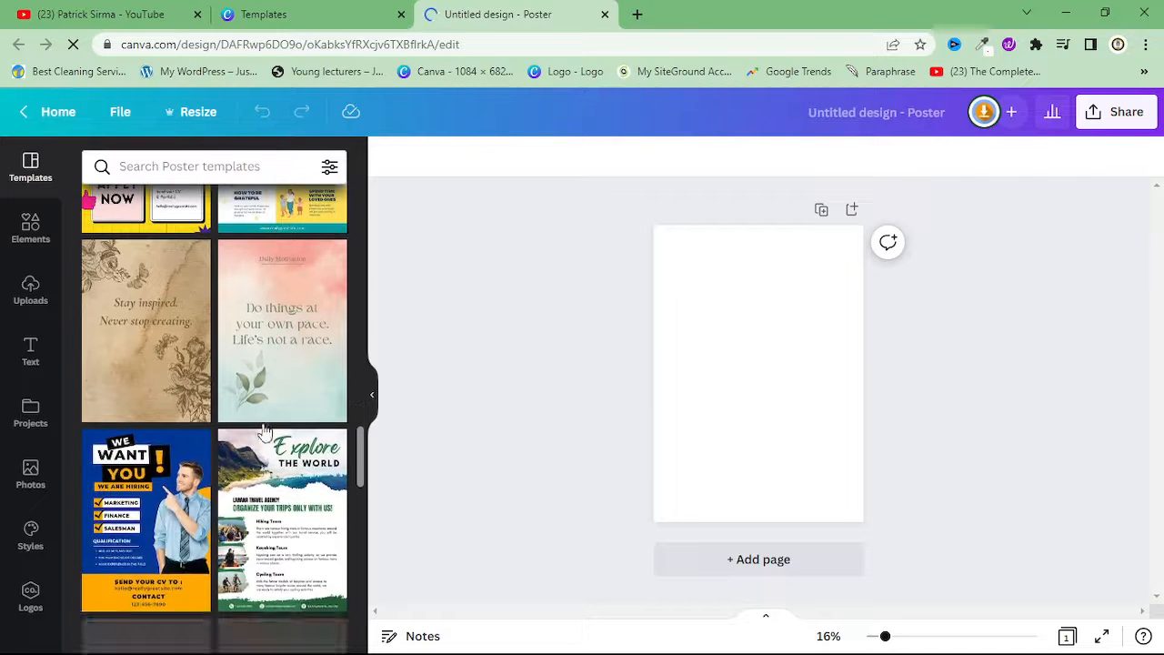
{"action": "scroll", "coordinate": [264, 432], "scroll_direction": "down", "scroll_amount": 2}
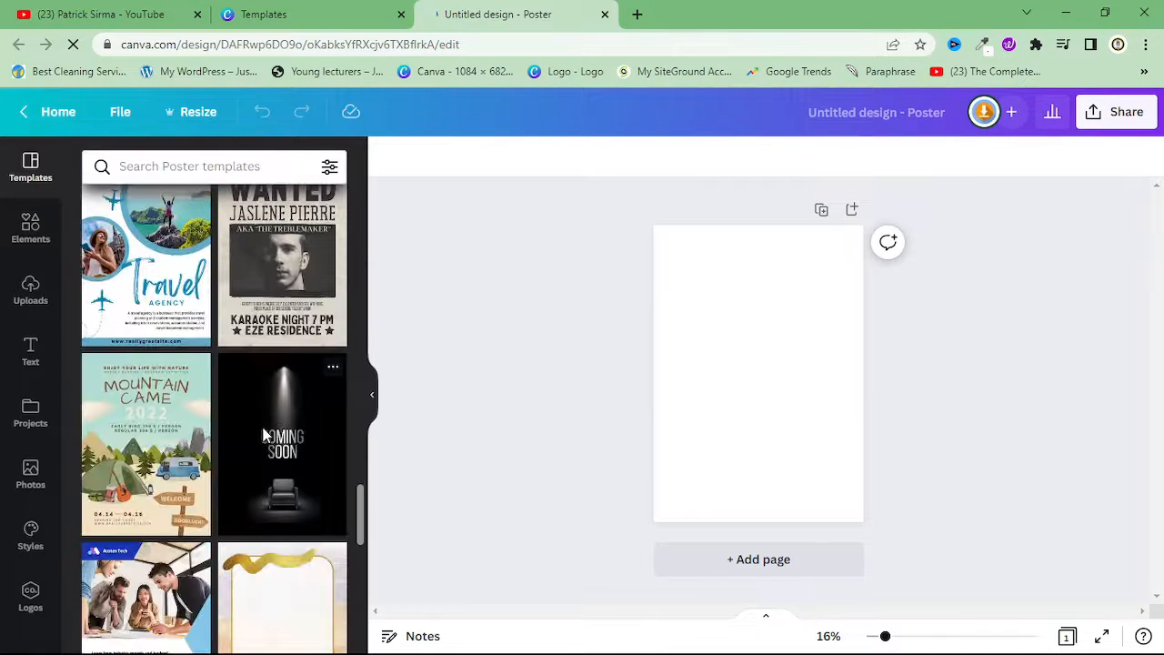
{"action": "scroll", "coordinate": [264, 434], "scroll_direction": "down", "scroll_amount": 6}
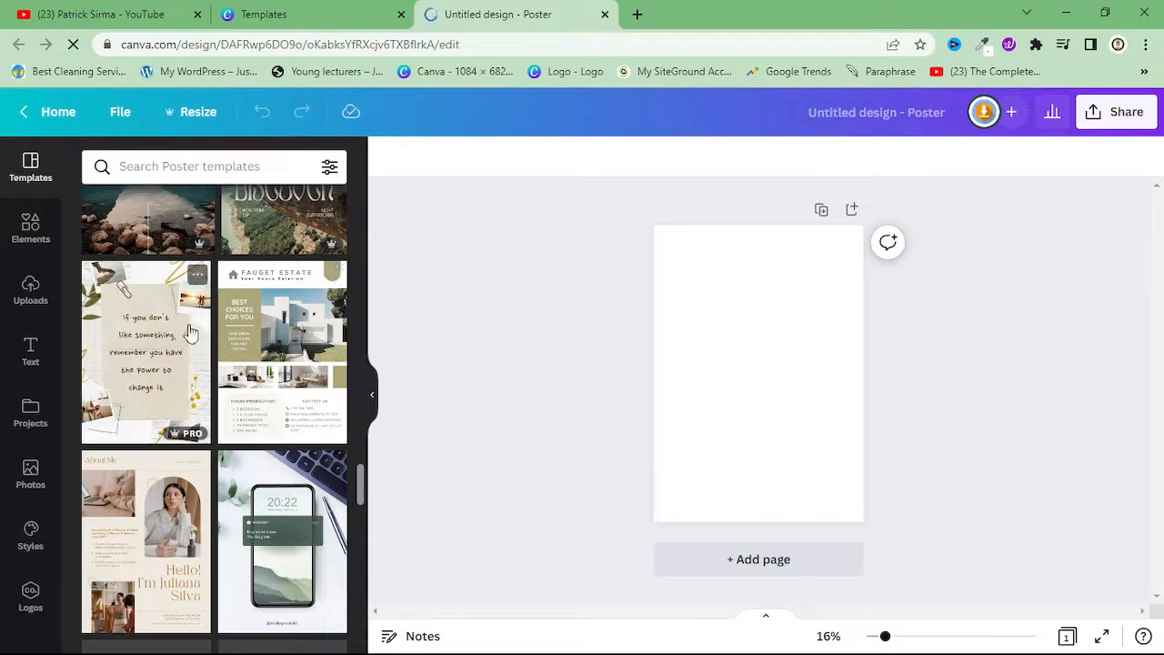
{"action": "scroll", "coordinate": [202, 350], "scroll_direction": "down", "scroll_amount": 2}
{"action": "scroll", "coordinate": [211, 363], "scroll_direction": "down", "scroll_amount": 2}
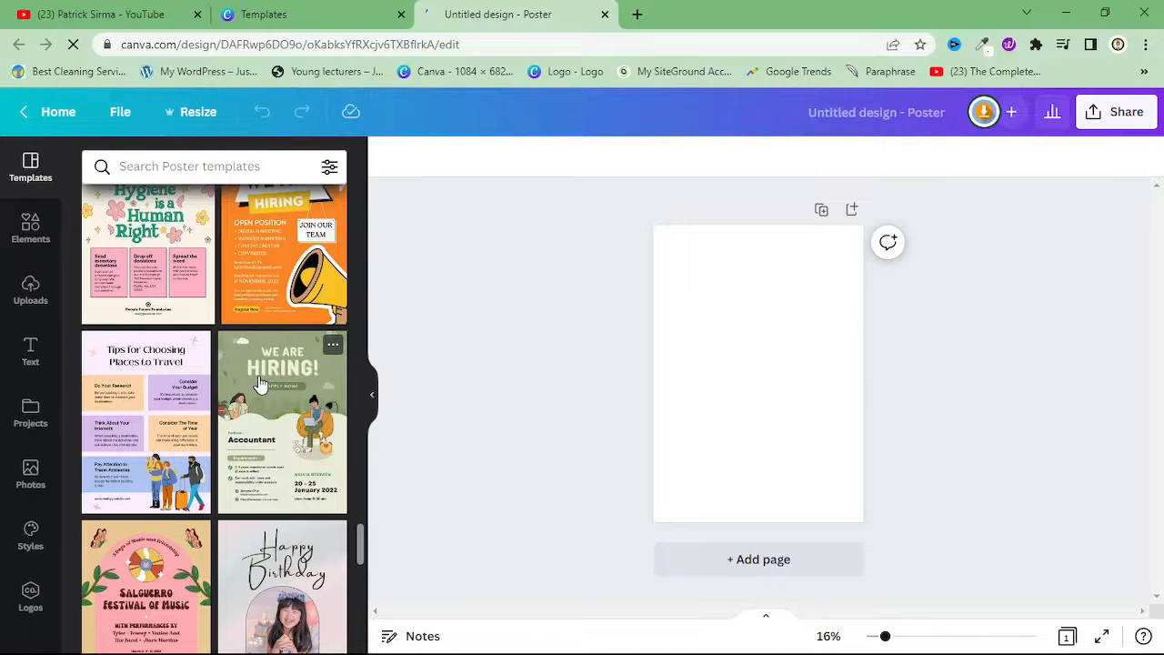
{"action": "scroll", "coordinate": [228, 398], "scroll_direction": "down", "scroll_amount": 3}
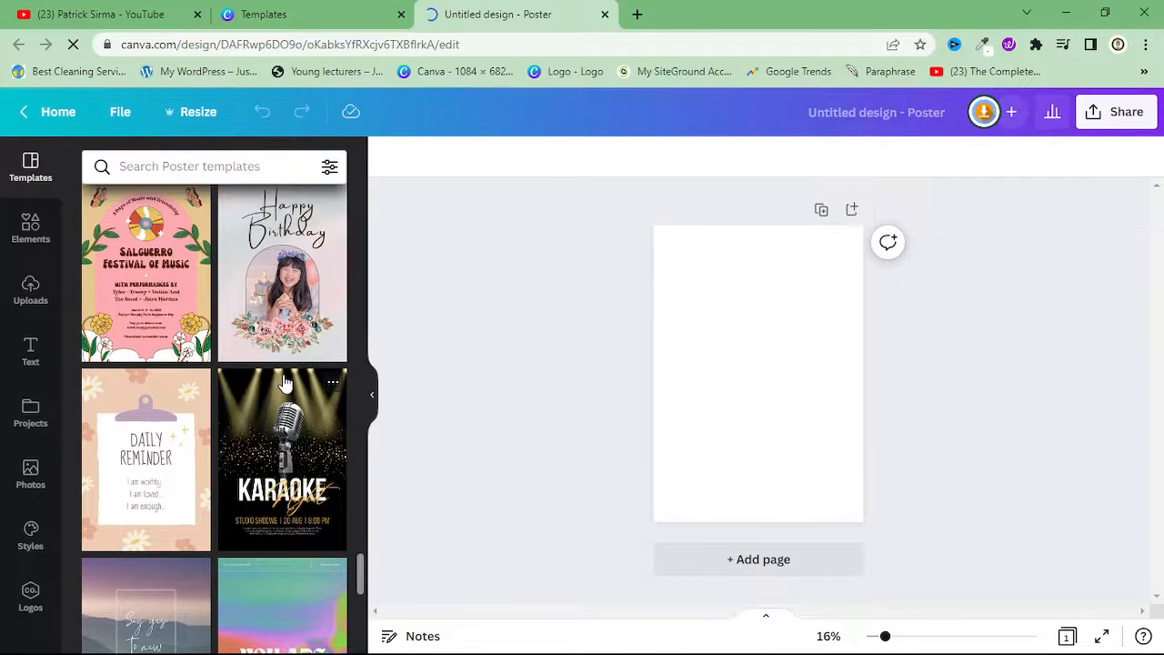
{"action": "scroll", "coordinate": [300, 373], "scroll_direction": "down", "scroll_amount": 3}
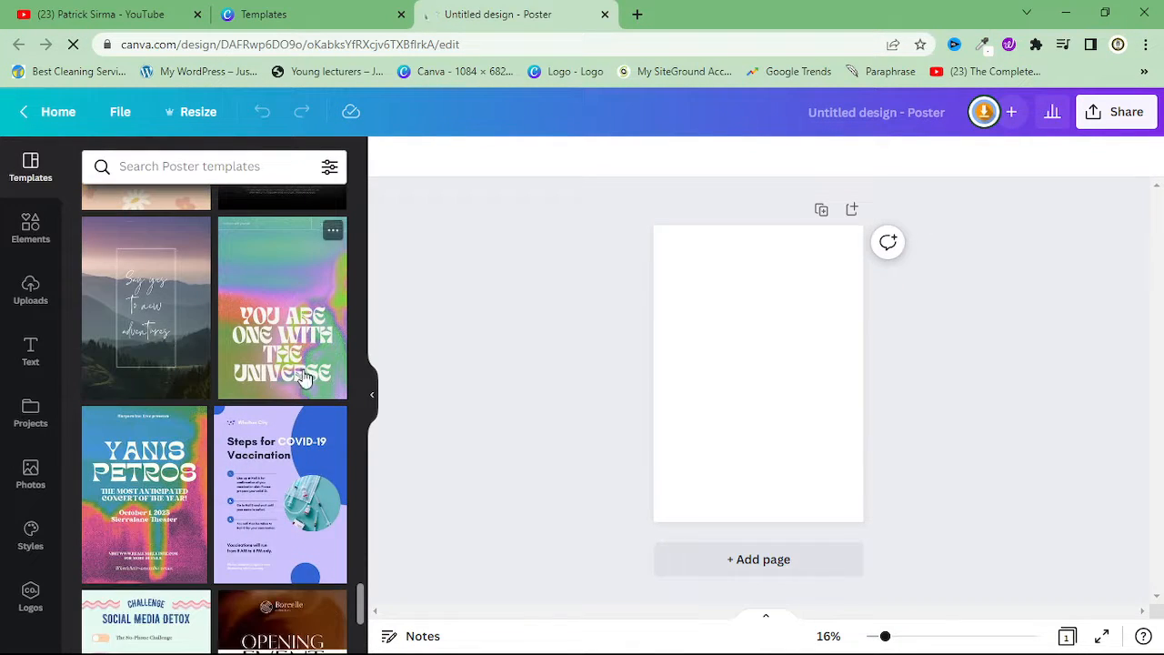
{"action": "scroll", "coordinate": [304, 376], "scroll_direction": "down", "scroll_amount": 1}
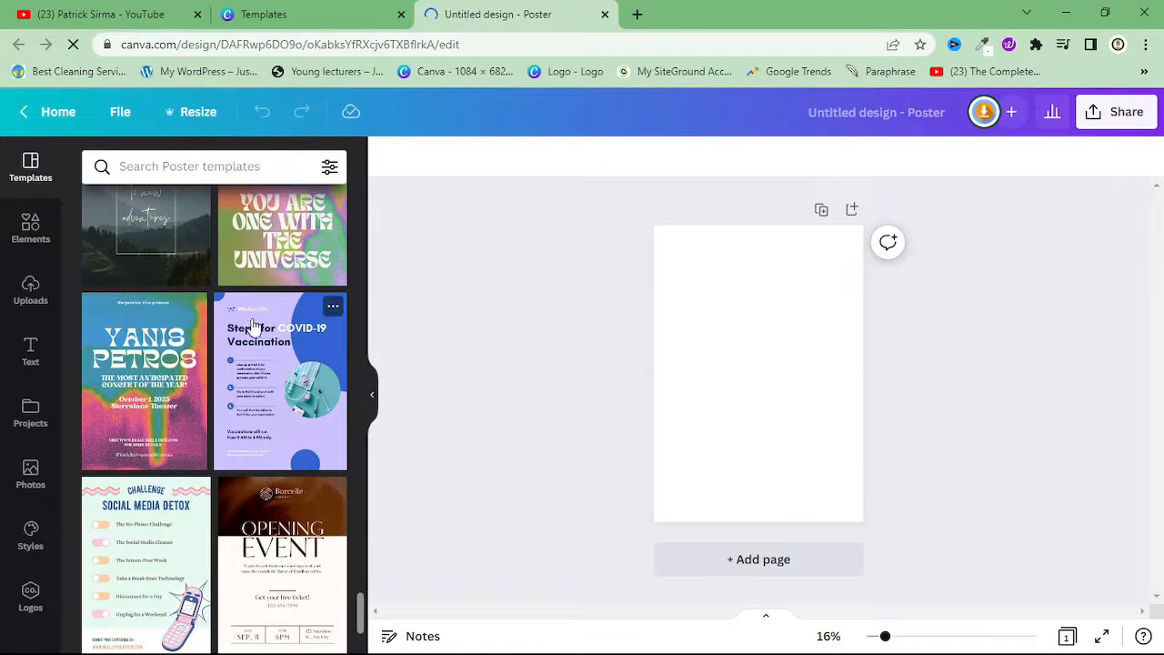
{"action": "left_click", "coordinate": [287, 355]}
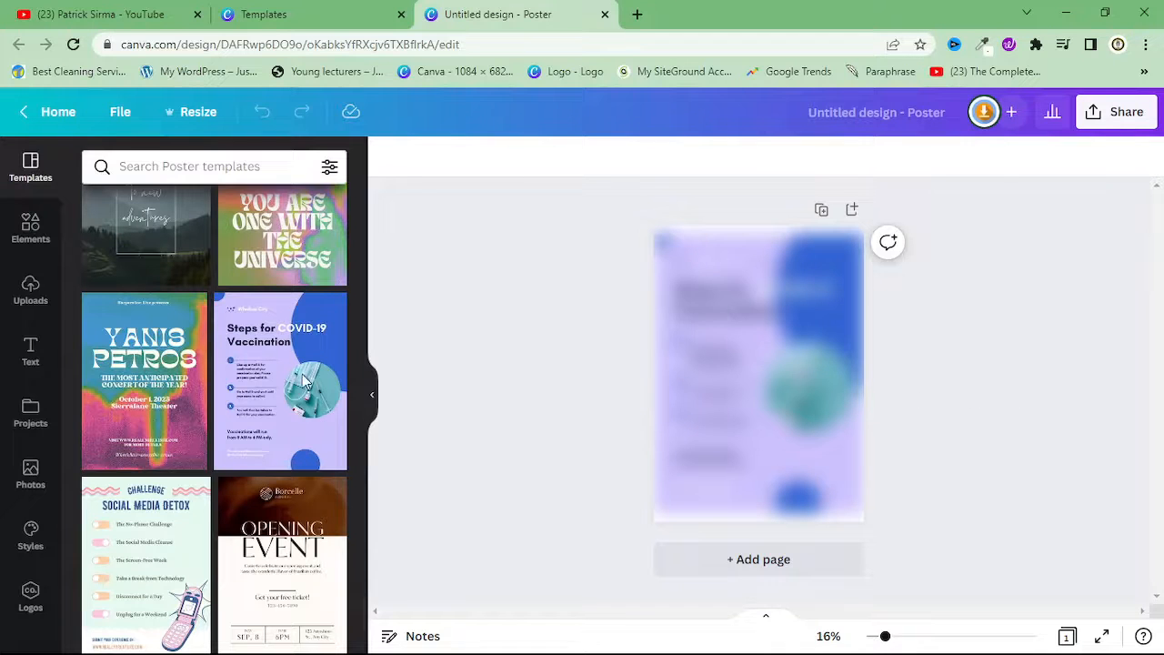
Set the canvas zoom to 25% and examine the poster from its heading down to its lower edge
{"action": "left_click", "coordinate": [837, 637]}
{"action": "left_click", "coordinate": [817, 451]}
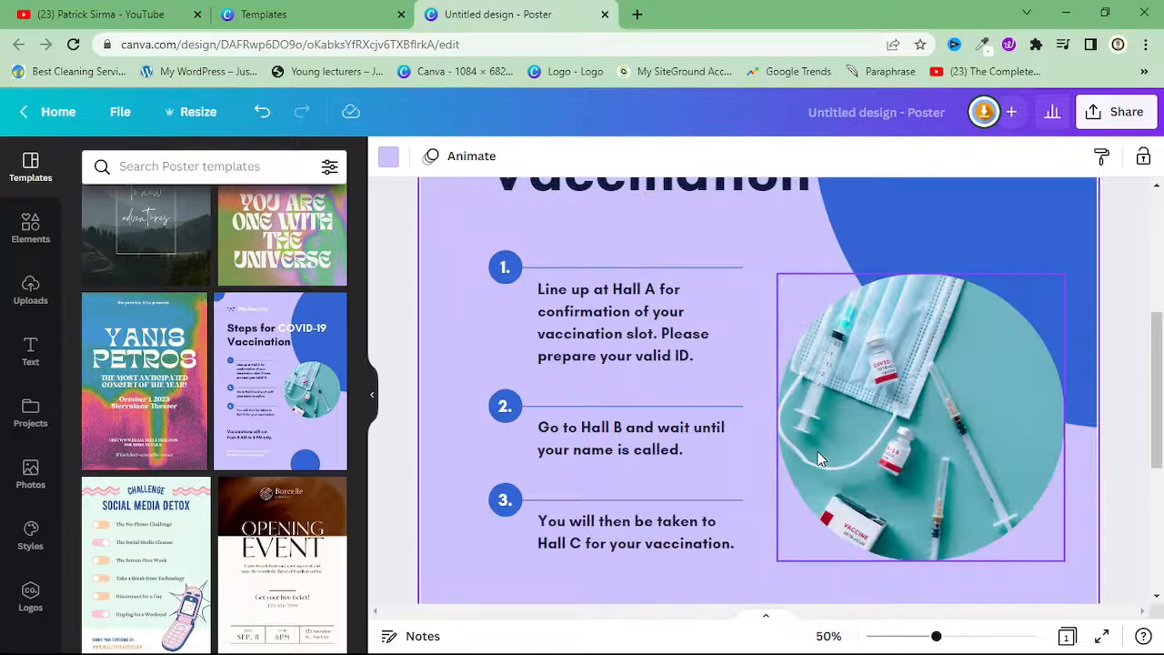
{"action": "left_click", "coordinate": [827, 636]}
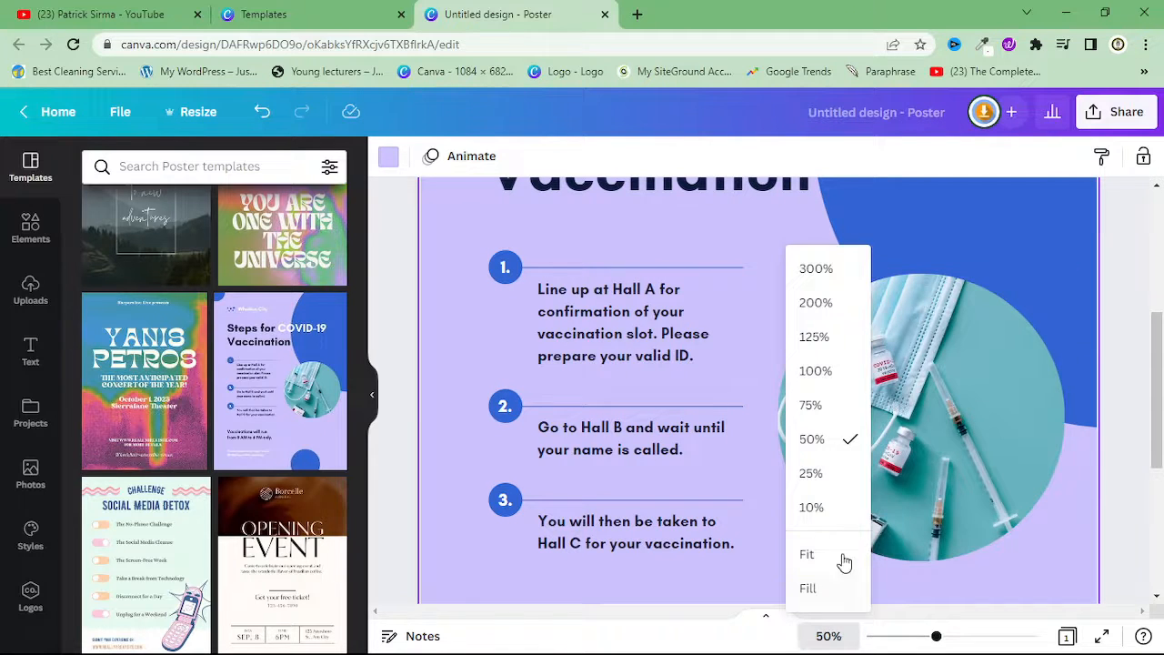
{"action": "left_click", "coordinate": [812, 474]}
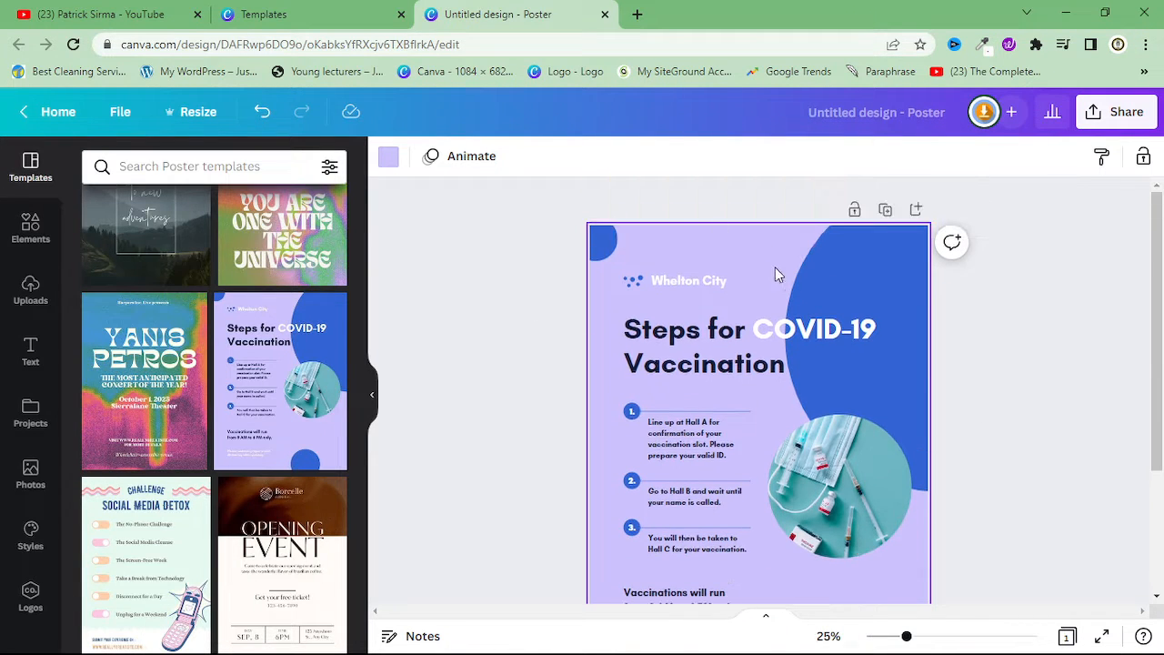
{"action": "scroll", "coordinate": [755, 509], "scroll_direction": "down", "scroll_amount": 3}
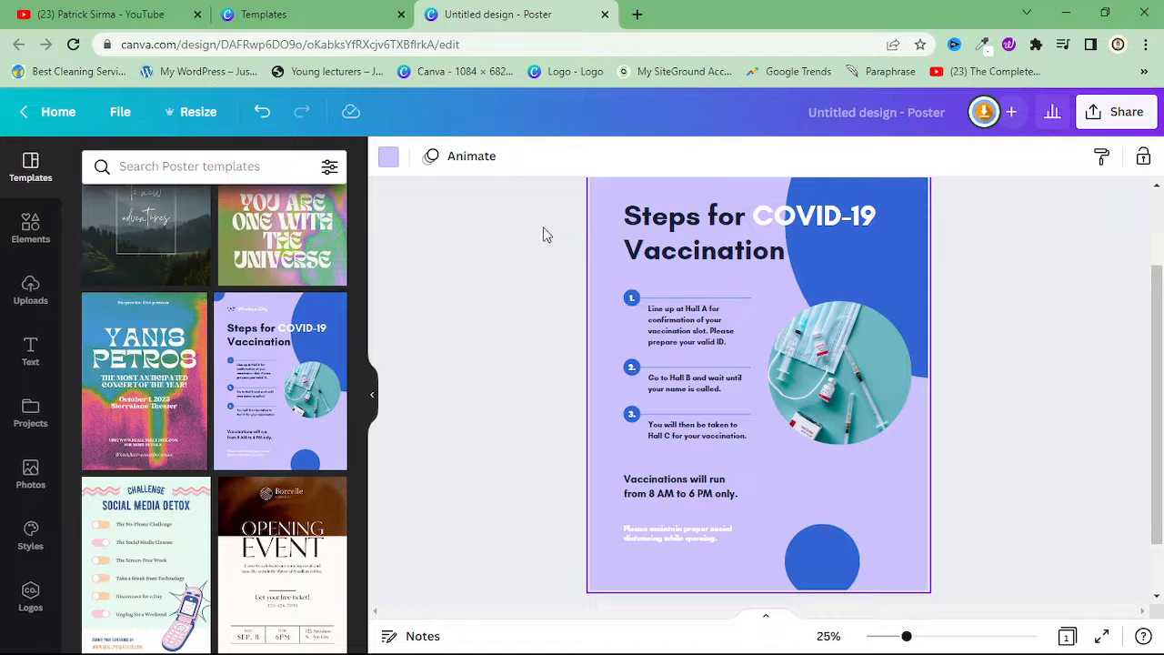
{"action": "scroll", "coordinate": [691, 273], "scroll_direction": "up", "scroll_amount": 3}
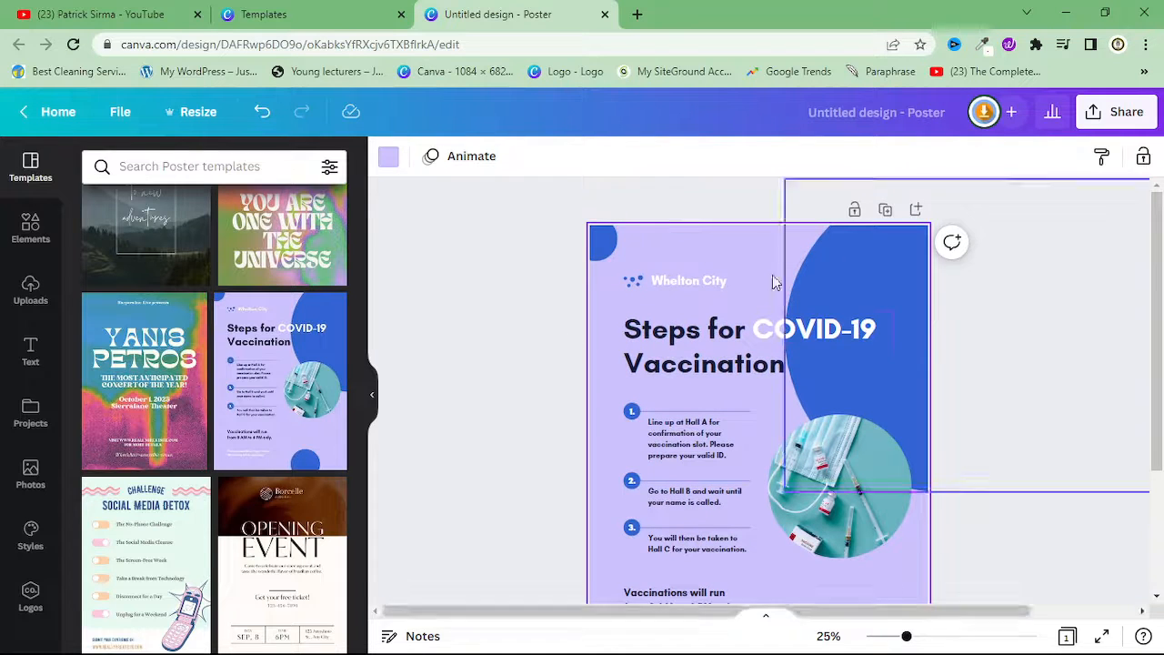
Select the small blue circle in the poster's upper-left corner and search for "green" among its fill colours
{"action": "left_click", "coordinate": [1018, 294]}
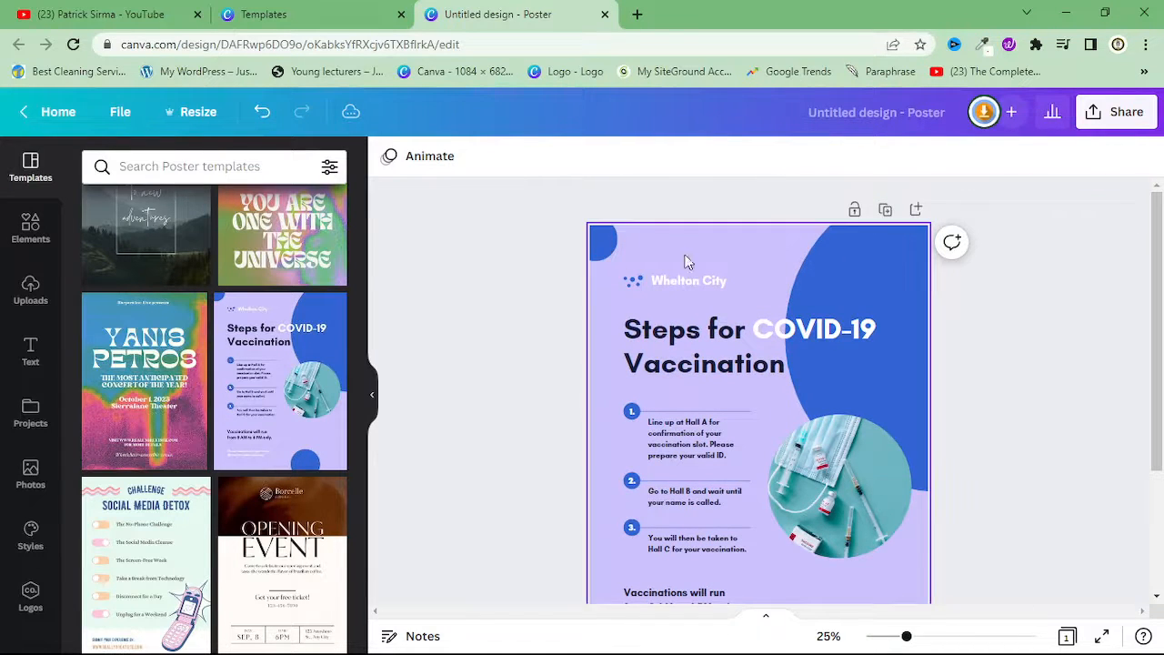
{"action": "left_click", "coordinate": [598, 242]}
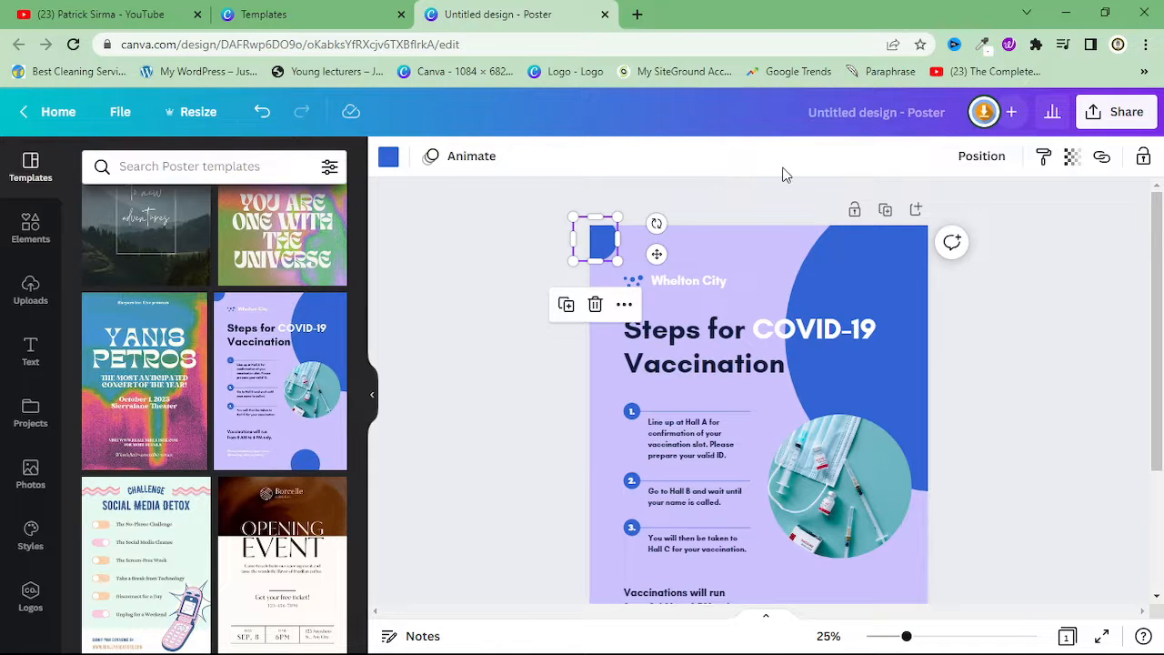
{"action": "left_click", "coordinate": [392, 161]}
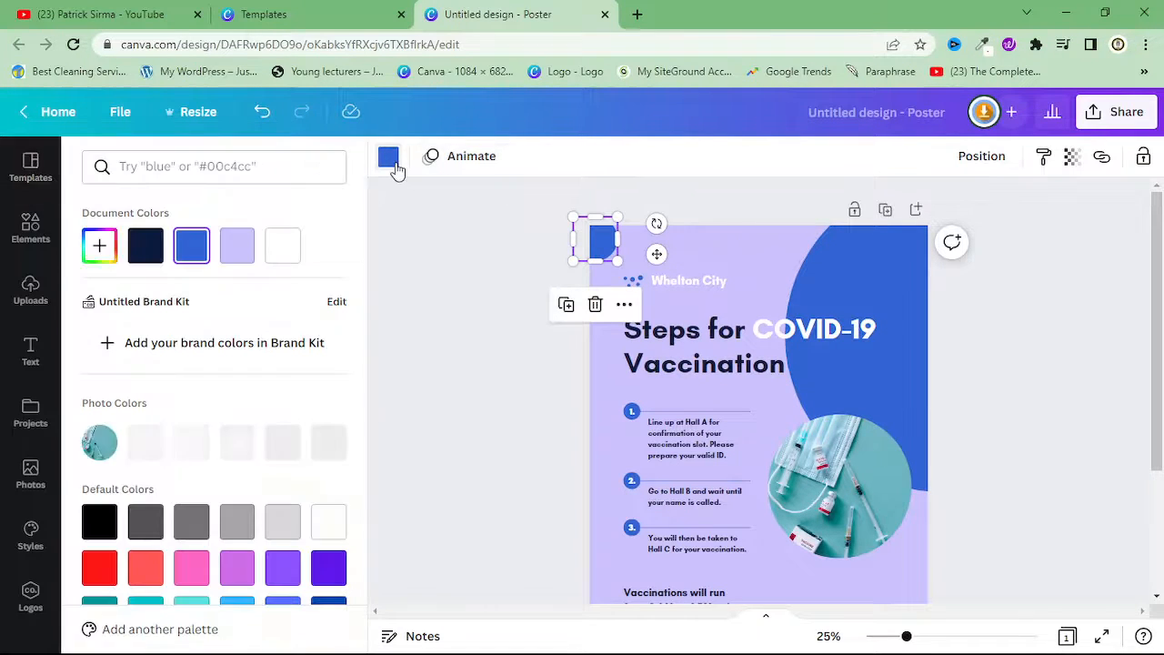
{"action": "left_click", "coordinate": [192, 160]}
{"action": "type", "text": "green"}
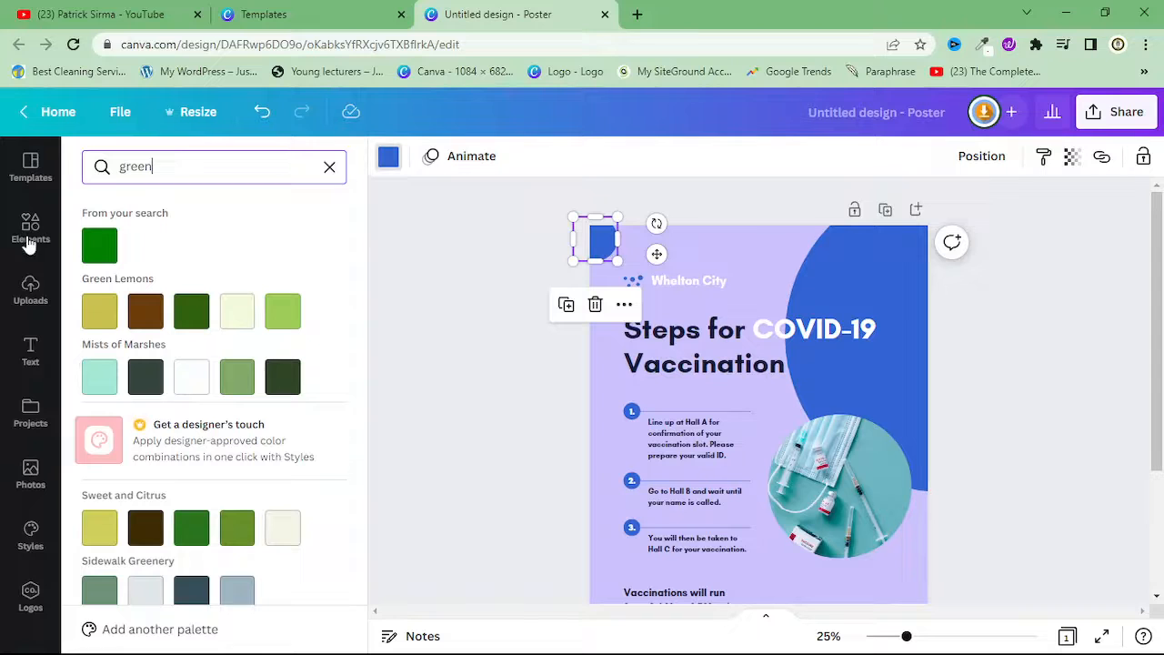
Fill the small upper-left circle, the large circle behind the heading and the circle at the poster's lower edge with the plain green search result
{"action": "left_click", "coordinate": [99, 245]}
{"action": "left_click", "coordinate": [868, 271]}
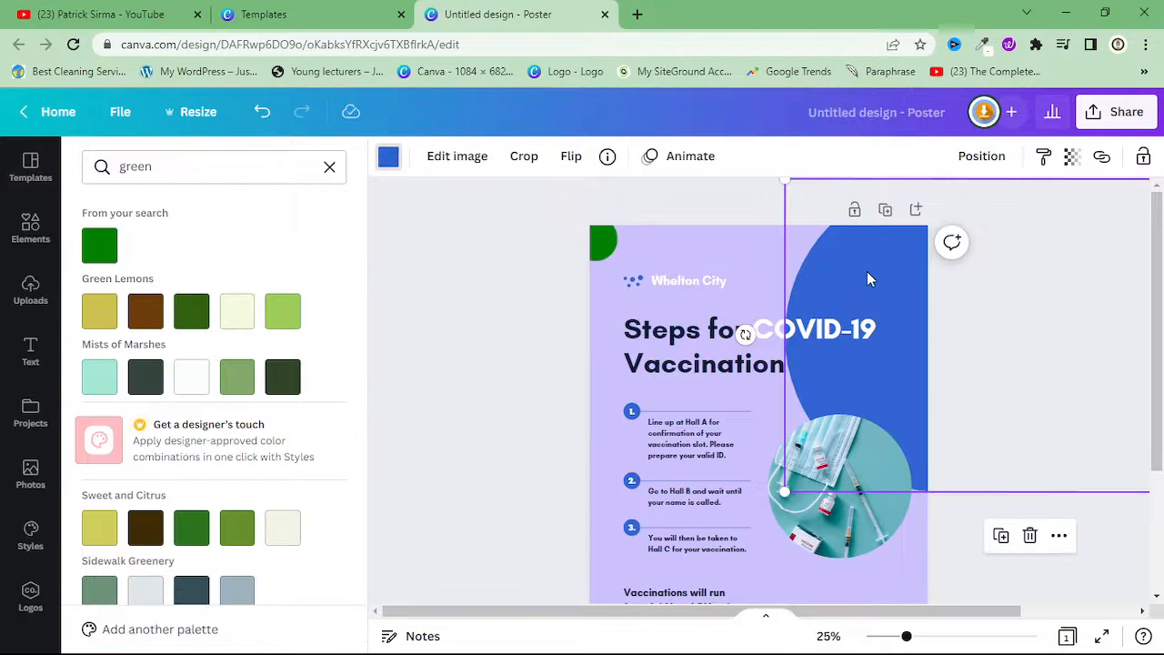
{"action": "left_click", "coordinate": [390, 168]}
{"action": "left_click", "coordinate": [391, 169]}
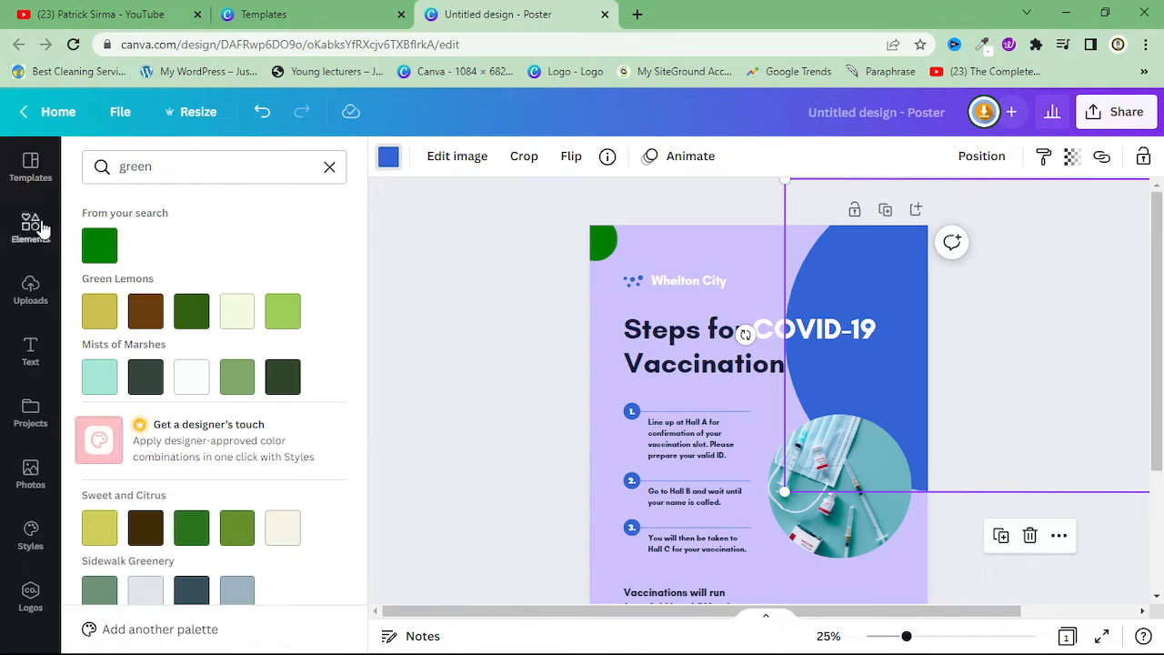
{"action": "left_click", "coordinate": [99, 246]}
{"action": "scroll", "coordinate": [813, 330], "scroll_direction": "down", "scroll_amount": 2}
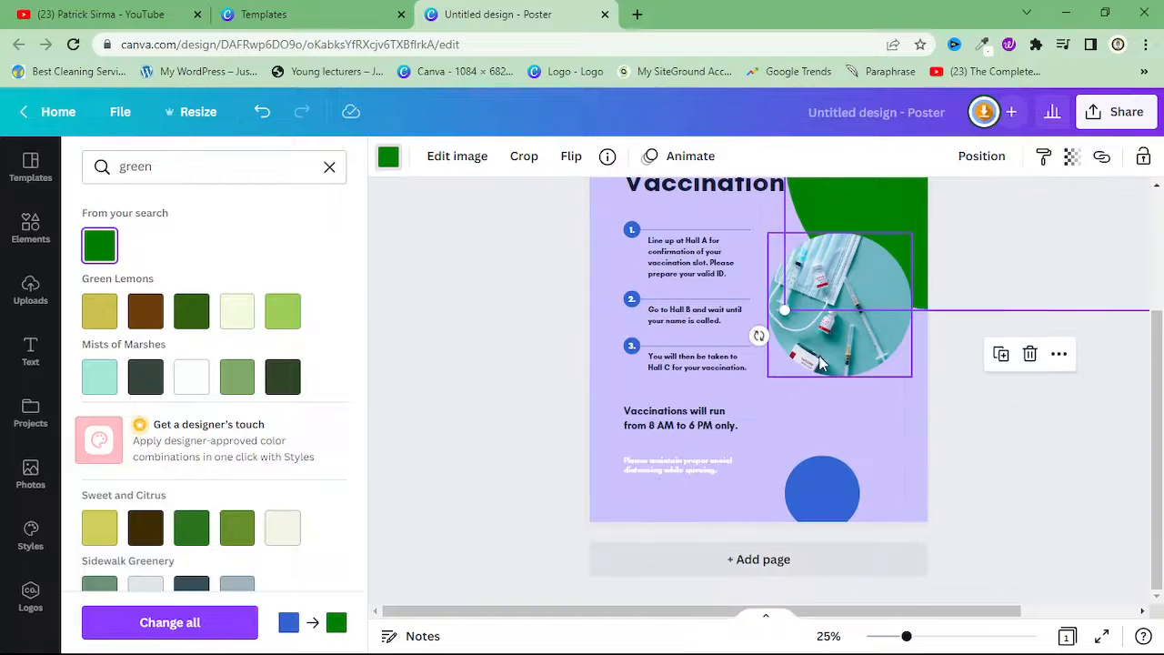
{"action": "left_click", "coordinate": [841, 482]}
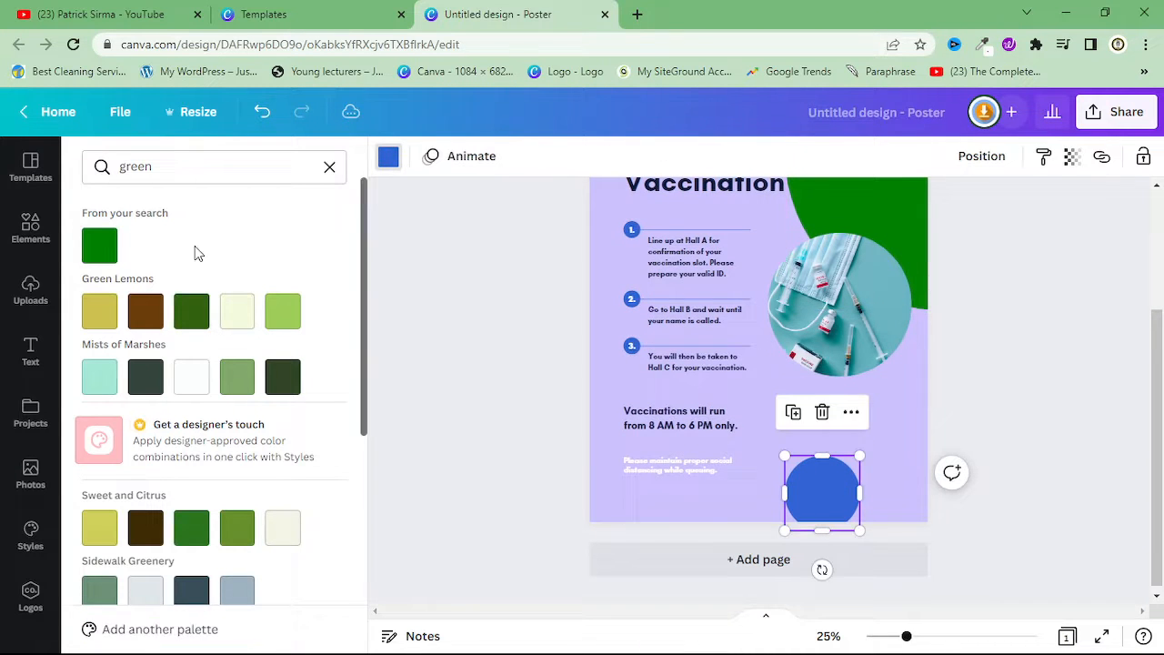
{"action": "left_click", "coordinate": [99, 246]}
Select the horizontal line beside number 1 in the steps list and recolour it with the green document colour
{"action": "left_click", "coordinate": [632, 304]}
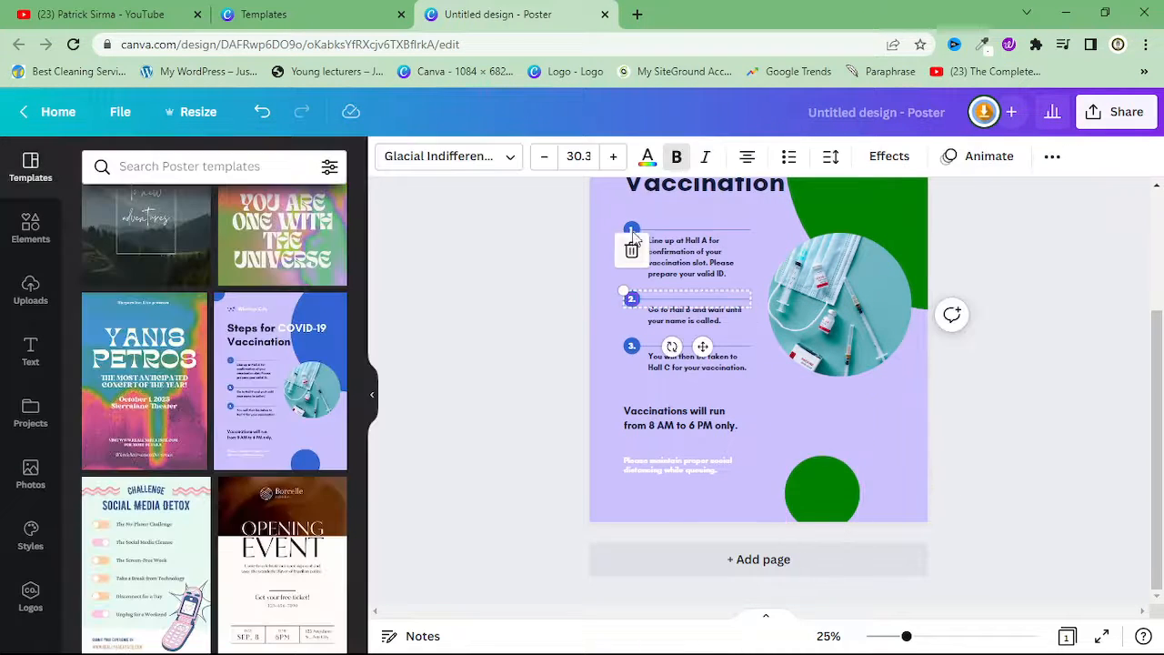
{"action": "left_click", "coordinate": [632, 231]}
{"action": "left_click", "coordinate": [632, 231]}
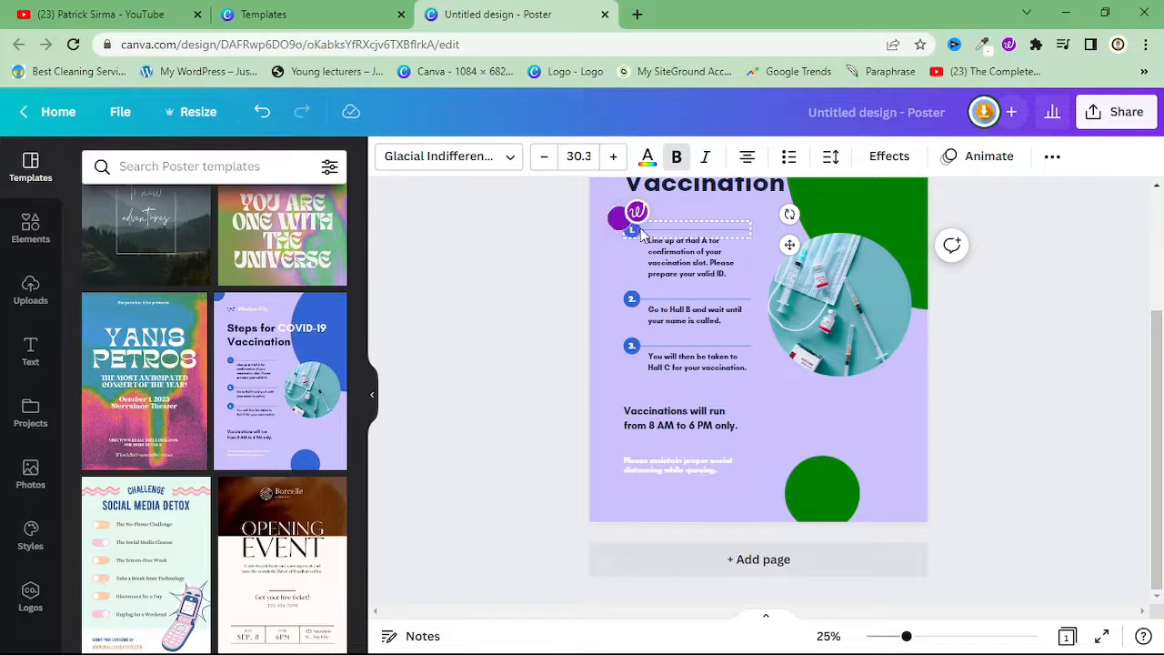
{"action": "left_click", "coordinate": [637, 232]}
{"action": "left_click", "coordinate": [388, 156]}
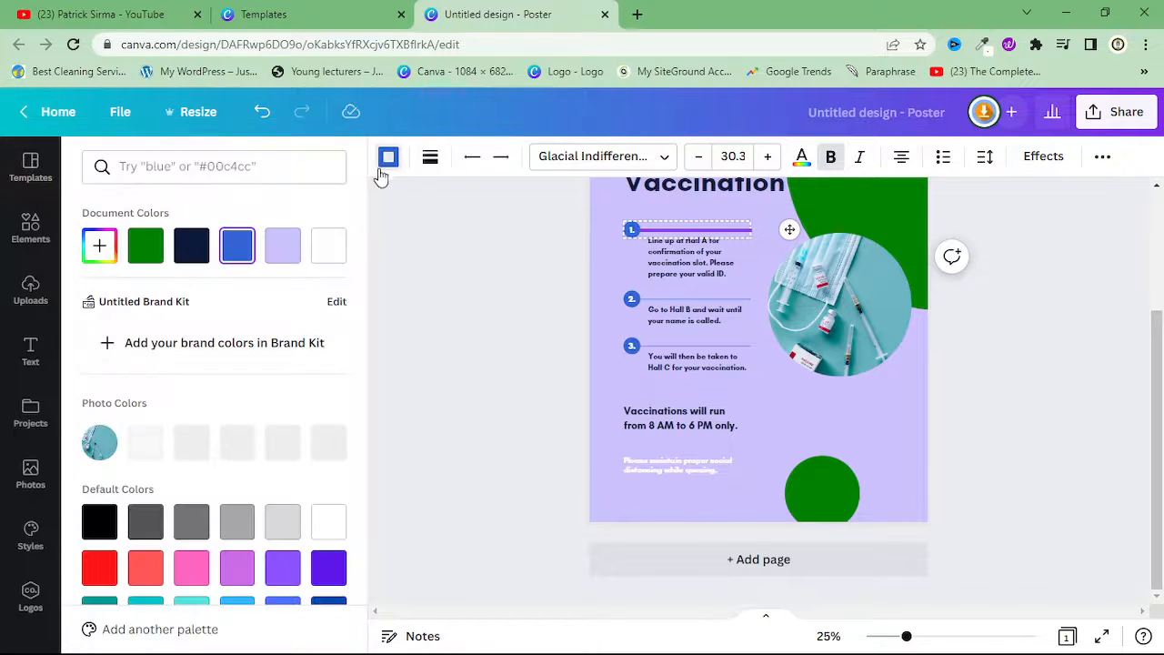
{"action": "left_click", "coordinate": [141, 247]}
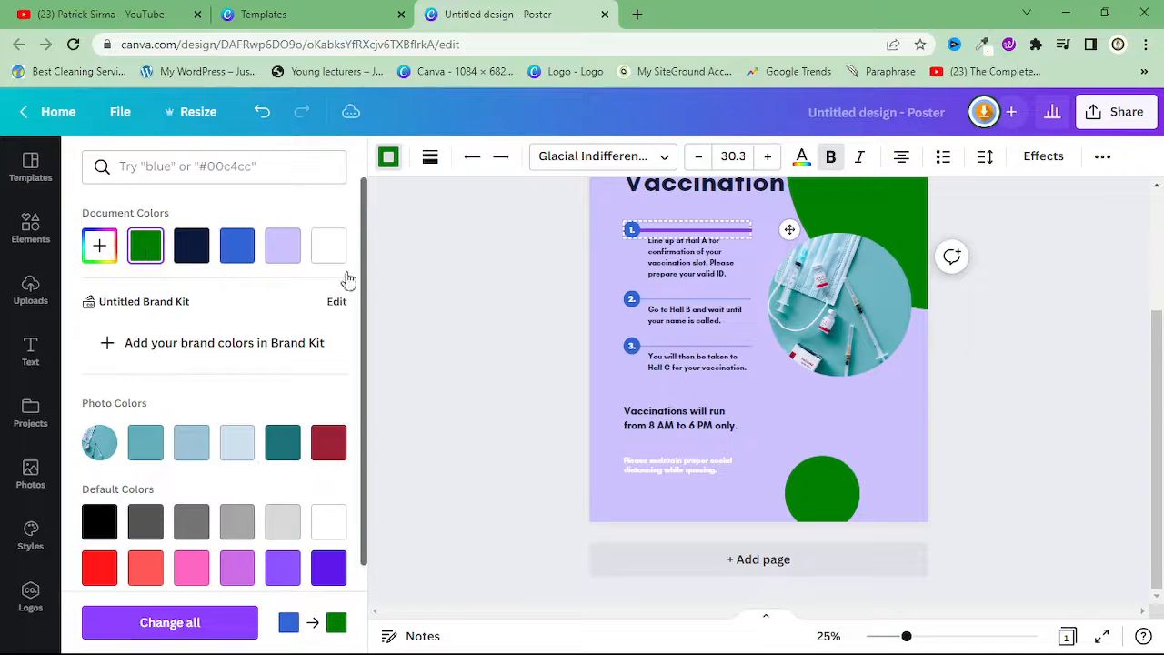
Change the text colour of the numbers 2 and 3 in the steps list to the green document colour
{"action": "left_click", "coordinate": [626, 310]}
{"action": "left_click", "coordinate": [630, 312]}
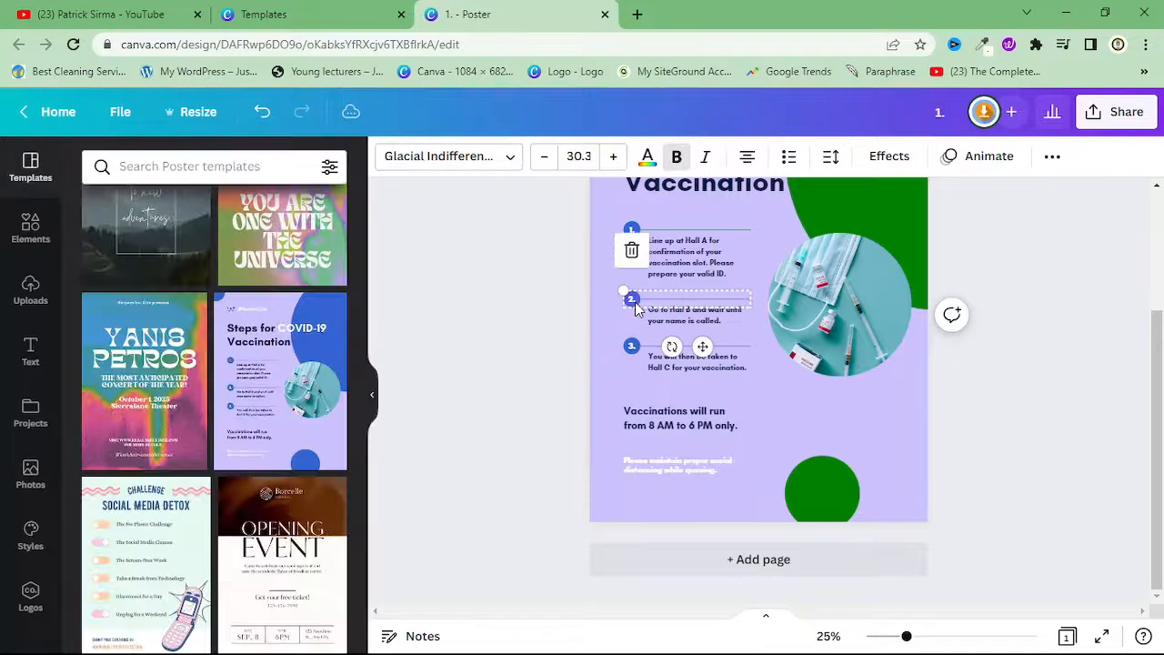
{"action": "left_click", "coordinate": [649, 159]}
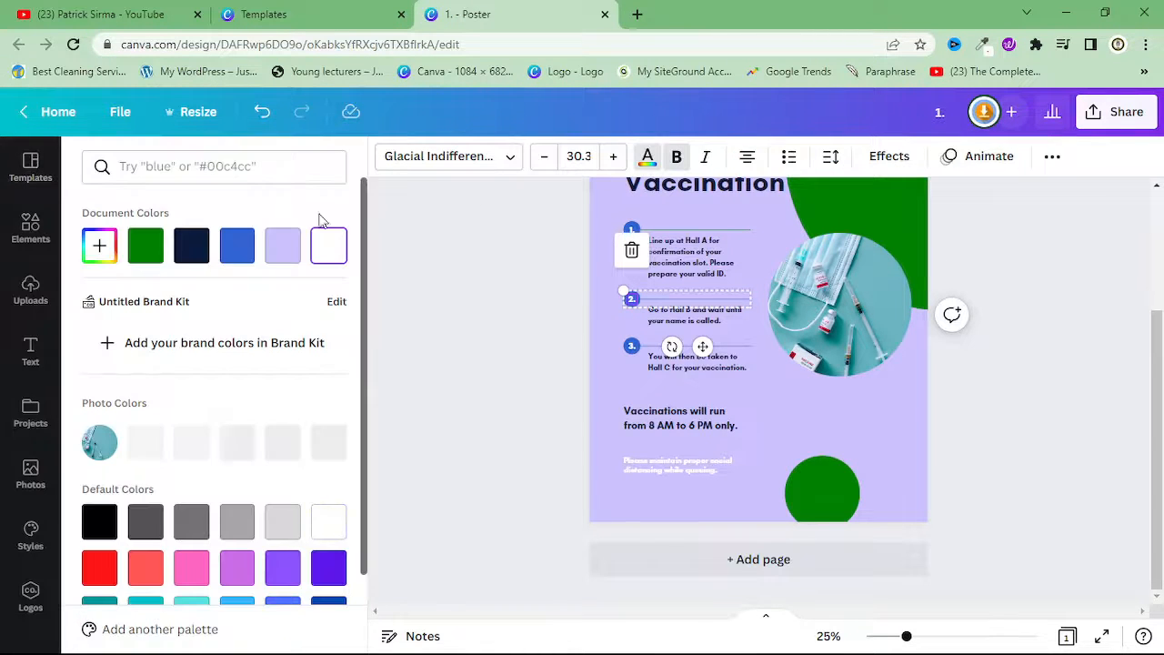
{"action": "left_click", "coordinate": [146, 247]}
{"action": "left_click", "coordinate": [631, 349]}
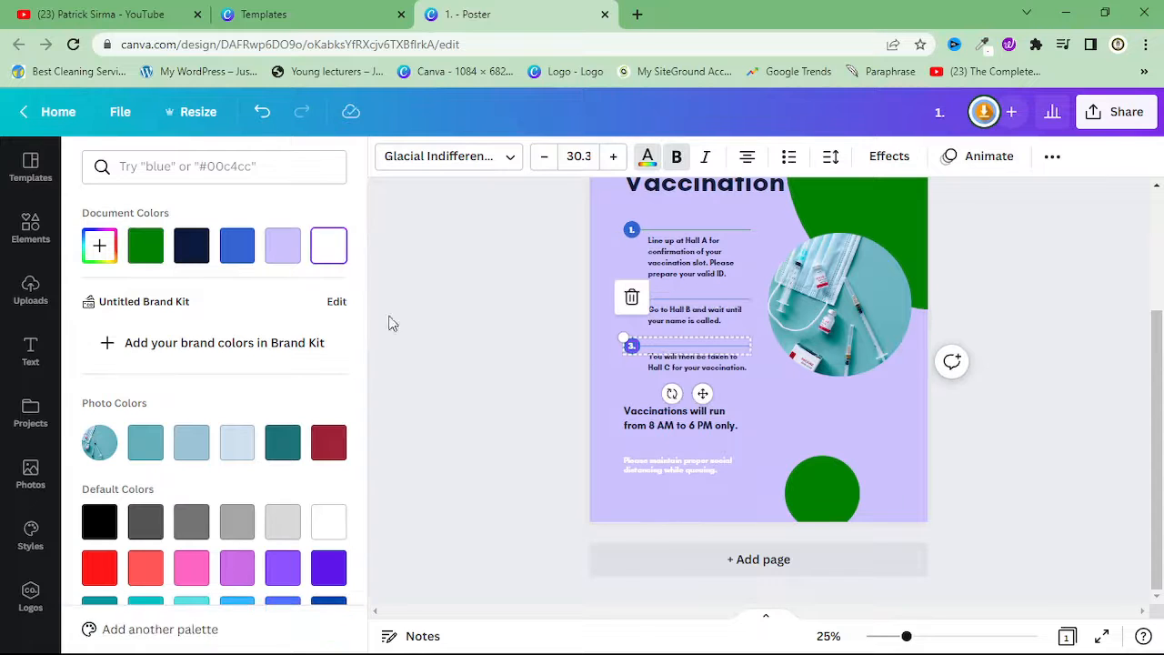
{"action": "left_click", "coordinate": [805, 376]}
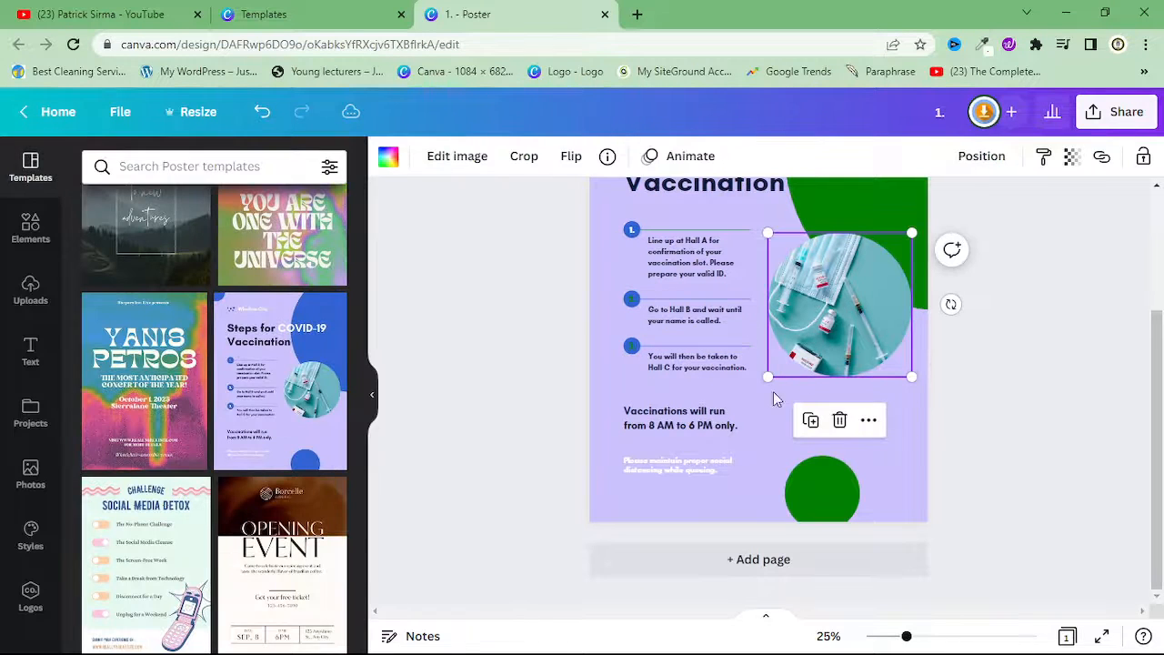
Change the text "Vaccinations will run from 8 AM to 6 PM only." to the green document colour
{"action": "left_click", "coordinate": [704, 428]}
{"action": "left_click", "coordinate": [646, 157]}
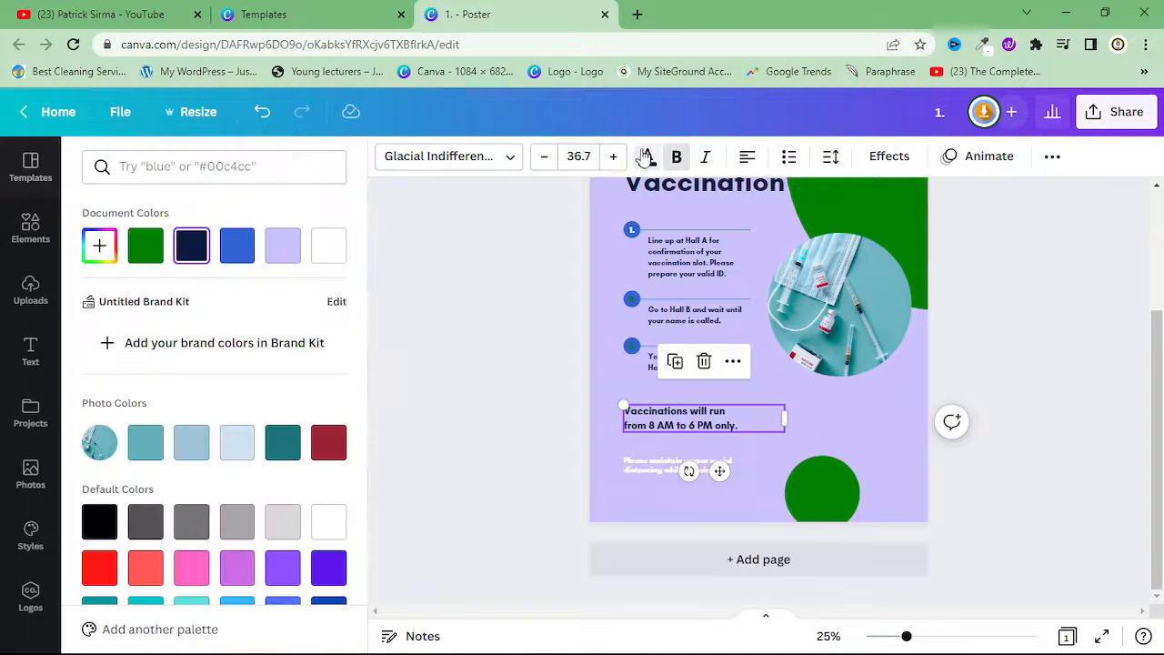
{"action": "left_click", "coordinate": [147, 246]}
Set the canvas zoom to 50% and examine the recoloured poster from its heading to the lower edge
{"action": "left_click", "coordinate": [684, 262]}
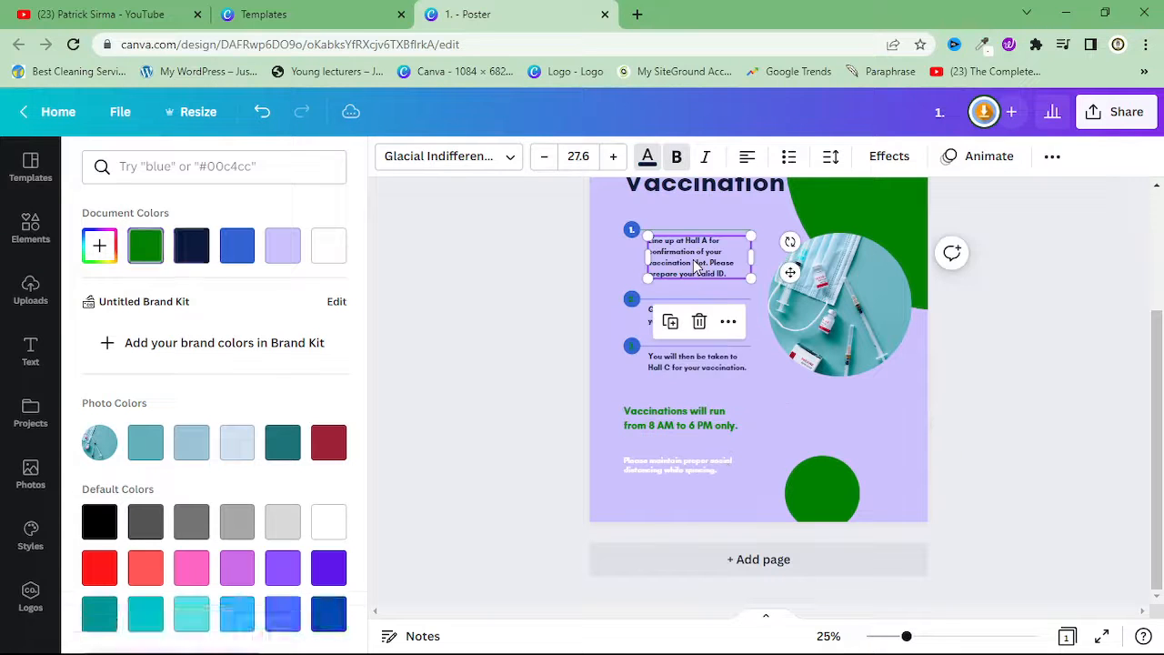
{"action": "left_click", "coordinate": [823, 636]}
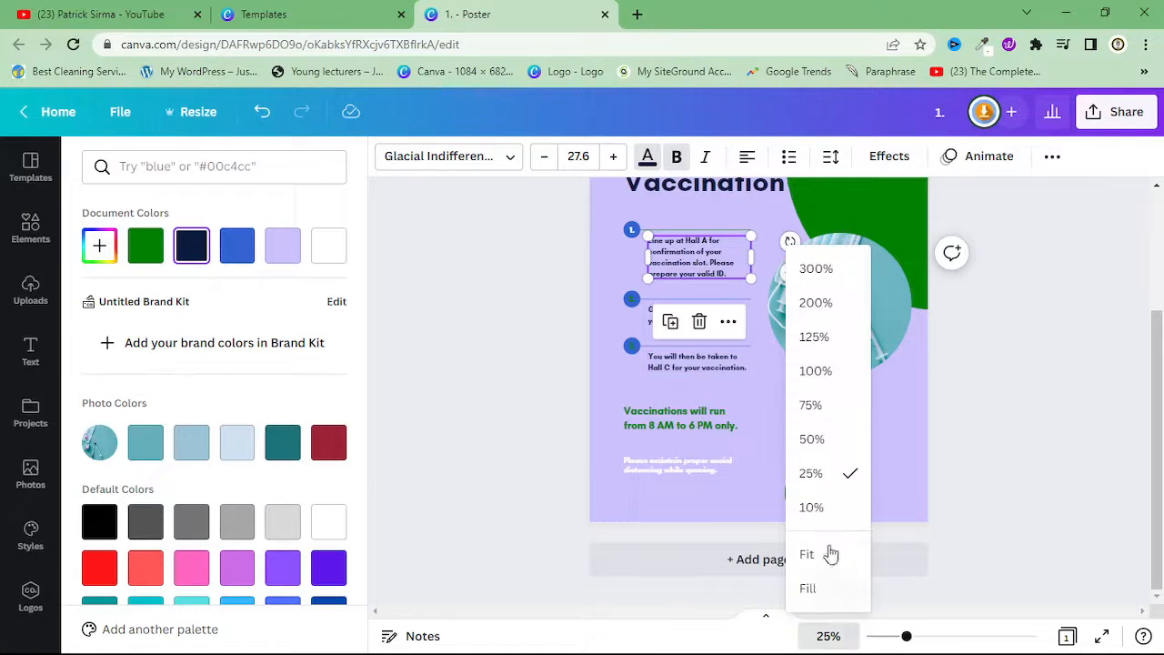
{"action": "left_click", "coordinate": [814, 408]}
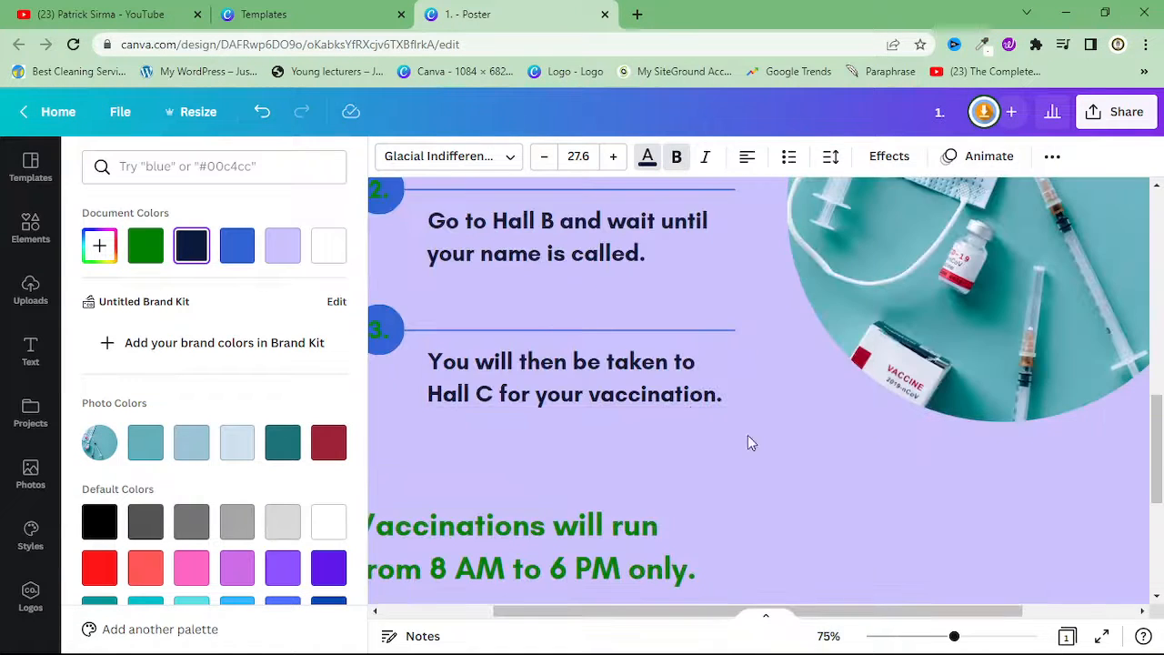
{"action": "left_click", "coordinate": [826, 637]}
{"action": "left_click", "coordinate": [812, 439]}
{"action": "scroll", "coordinate": [704, 422], "scroll_direction": "up", "scroll_amount": 5}
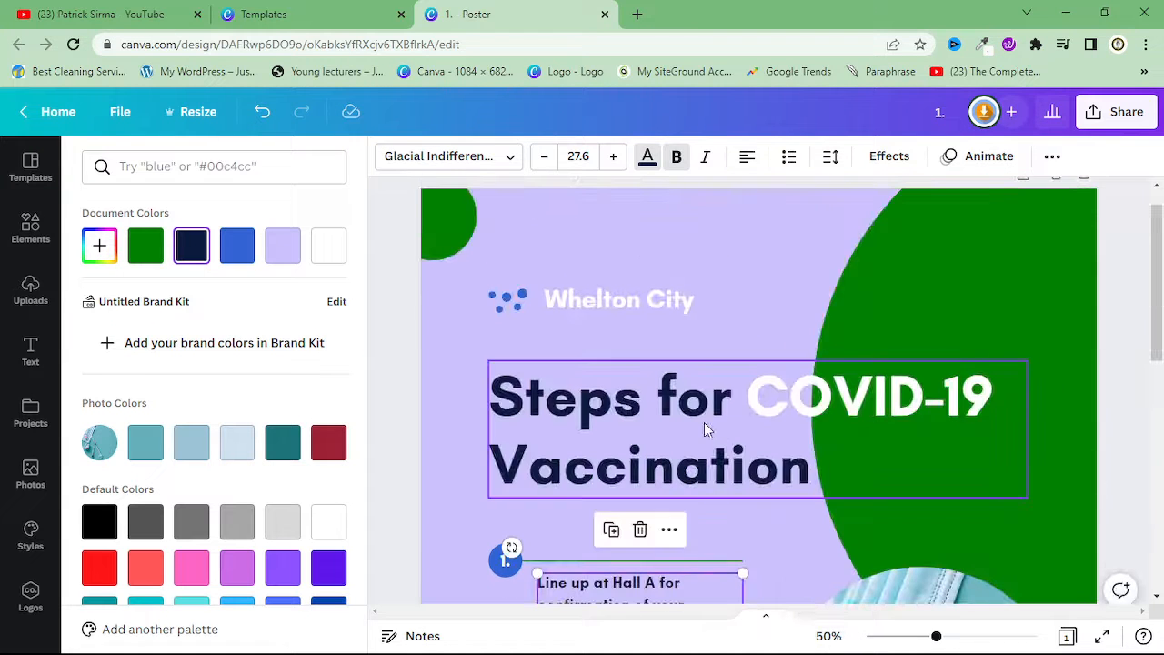
{"action": "scroll", "coordinate": [703, 422], "scroll_direction": "down", "scroll_amount": 4}
{"action": "scroll", "coordinate": [704, 422], "scroll_direction": "up", "scroll_amount": 3}
{"action": "left_click", "coordinate": [915, 348]}
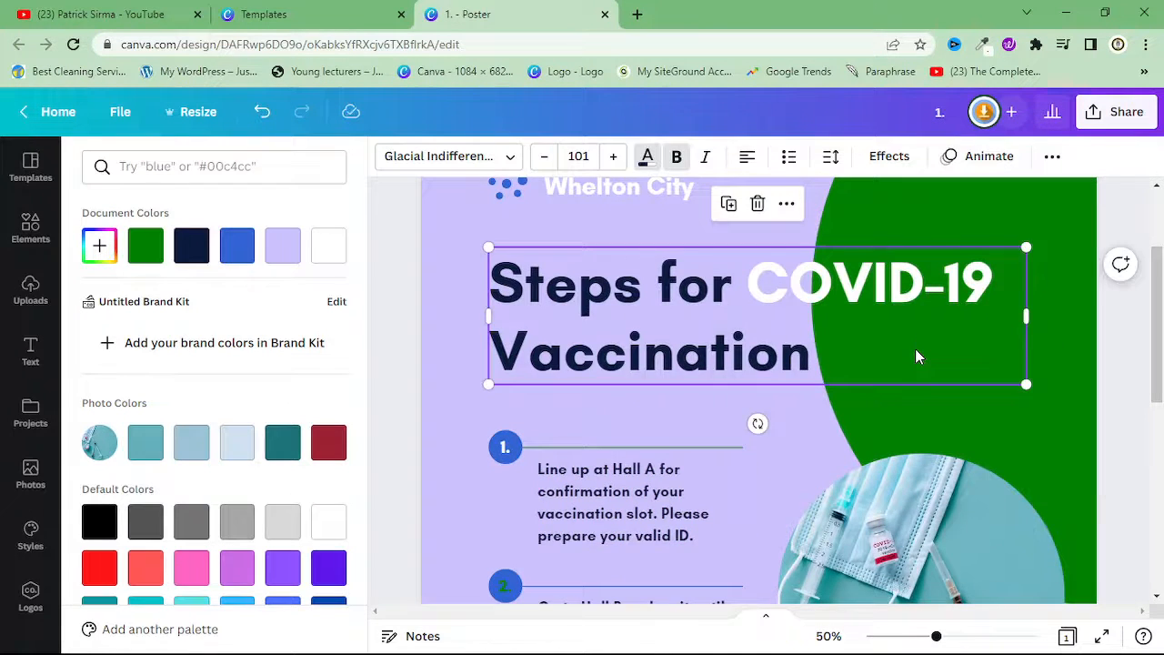
{"action": "scroll", "coordinate": [914, 348], "scroll_direction": "down", "scroll_amount": 5}
{"action": "left_click", "coordinate": [443, 306]}
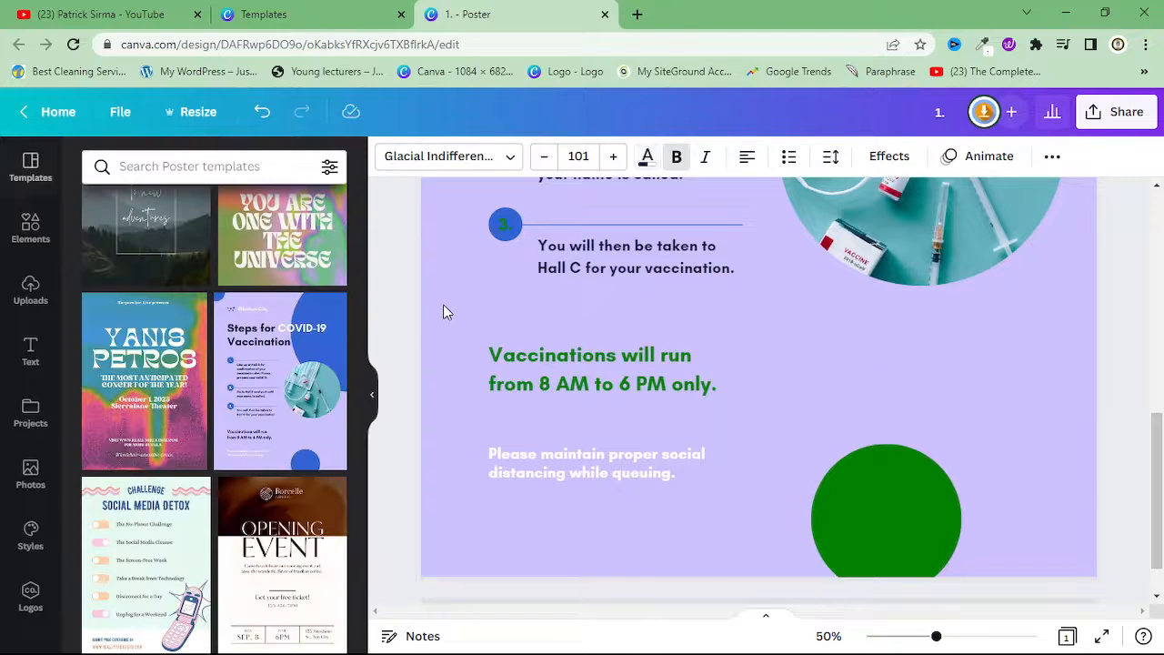
Select the page background and fill it with the light green from the Green Lemons palette
{"action": "left_click", "coordinate": [994, 380]}
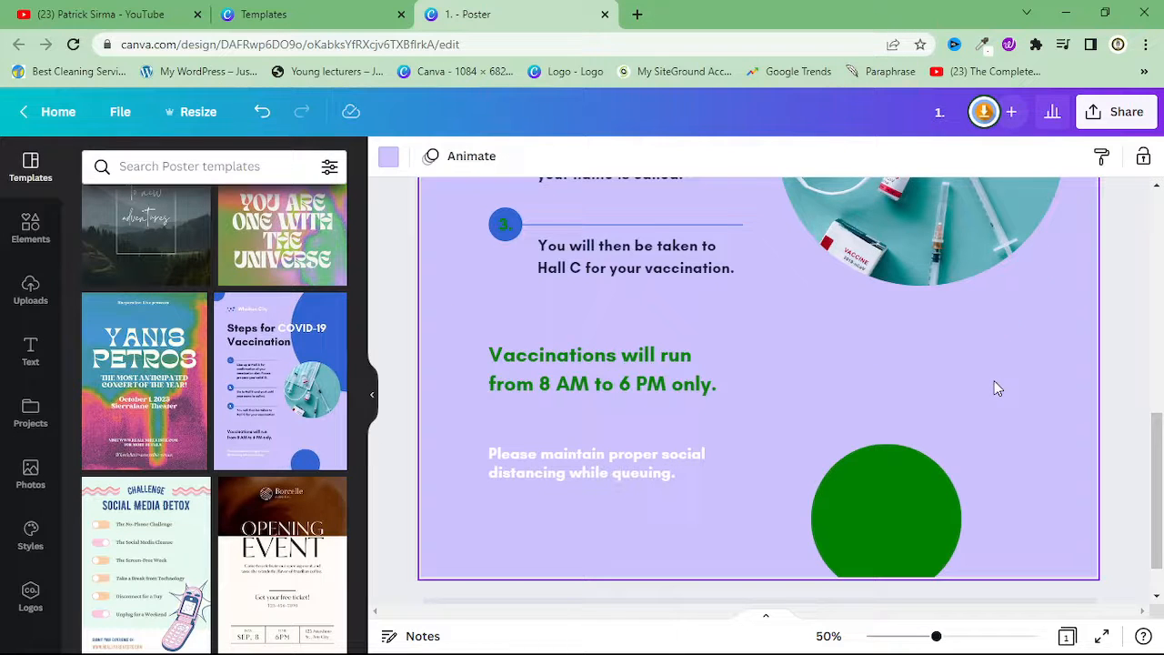
{"action": "scroll", "coordinate": [994, 381], "scroll_direction": "up", "scroll_amount": 5}
{"action": "scroll", "coordinate": [585, 313], "scroll_direction": "up", "scroll_amount": 3}
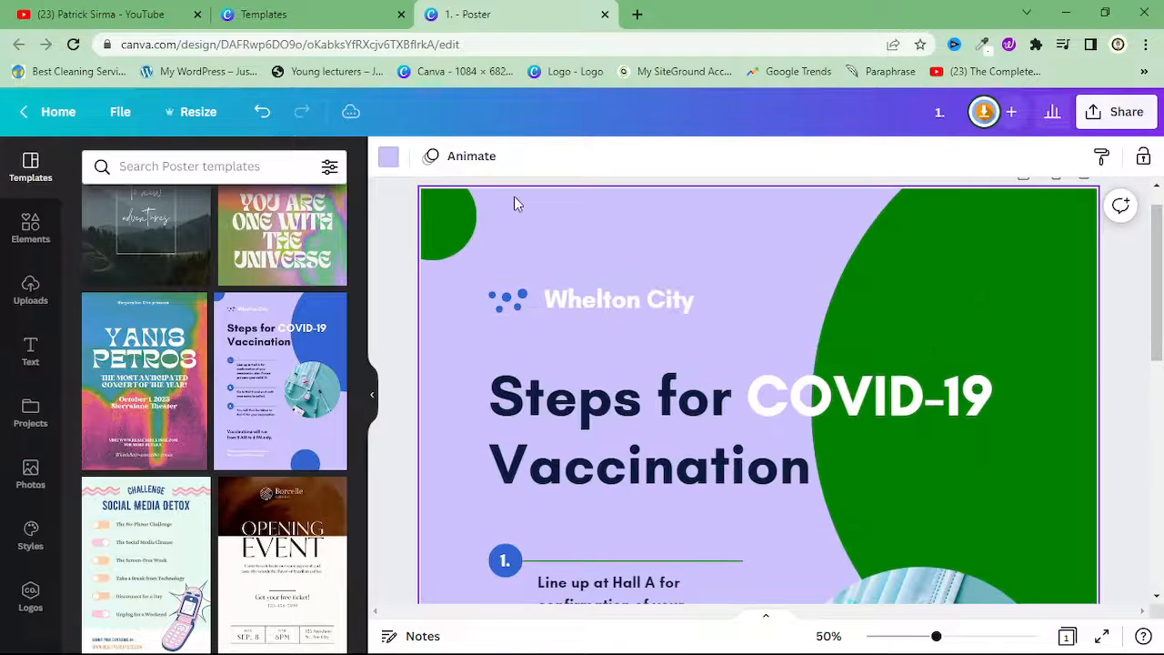
{"action": "left_click", "coordinate": [389, 160]}
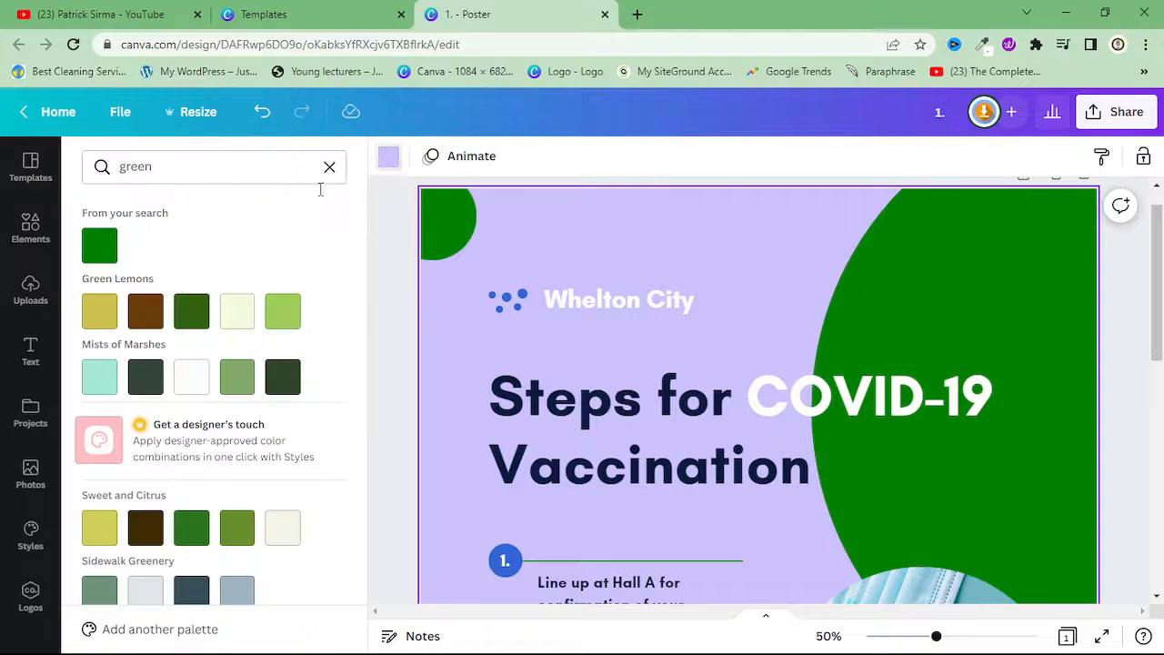
{"action": "left_click", "coordinate": [286, 313]}
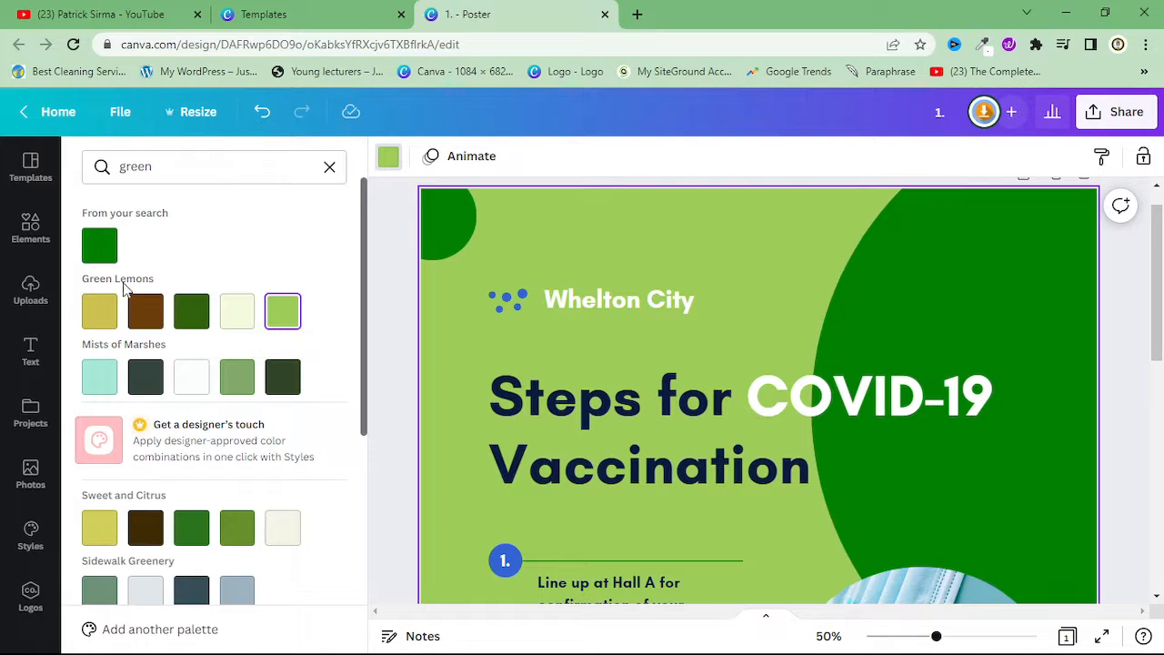
Try other greens on the page background from the Mists of Marshes, Sweet and Citrus, Northern Lights, Green Tracks, Covered in Ivy and Green Blaze palettes
{"action": "left_click", "coordinate": [236, 380]}
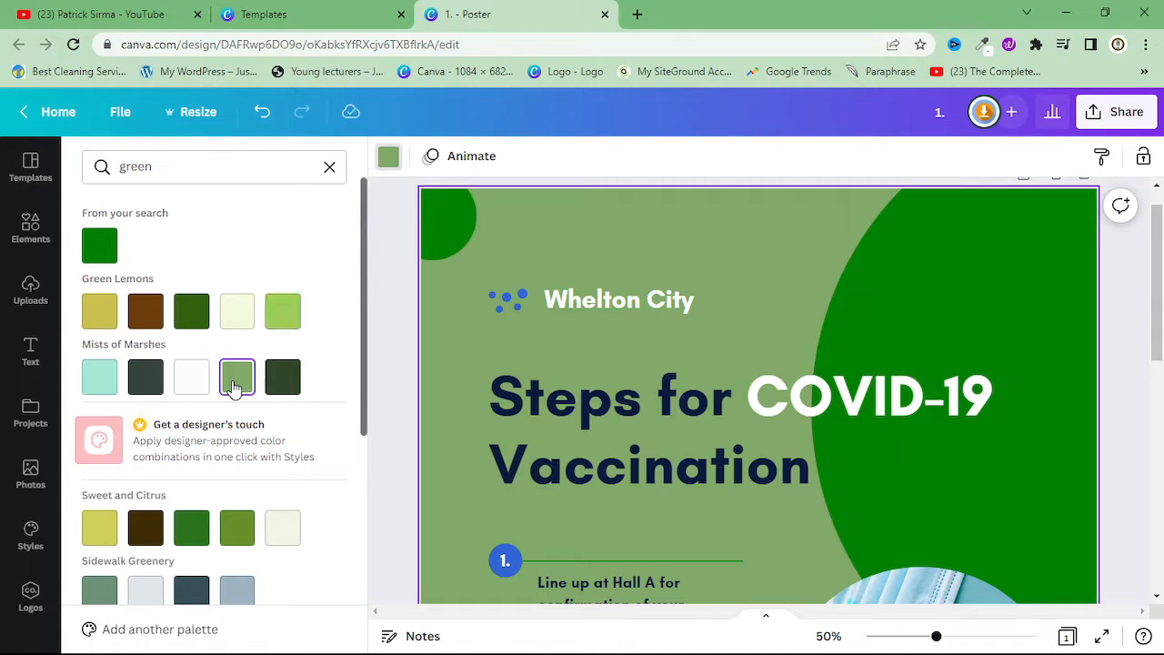
{"action": "left_click", "coordinate": [237, 530]}
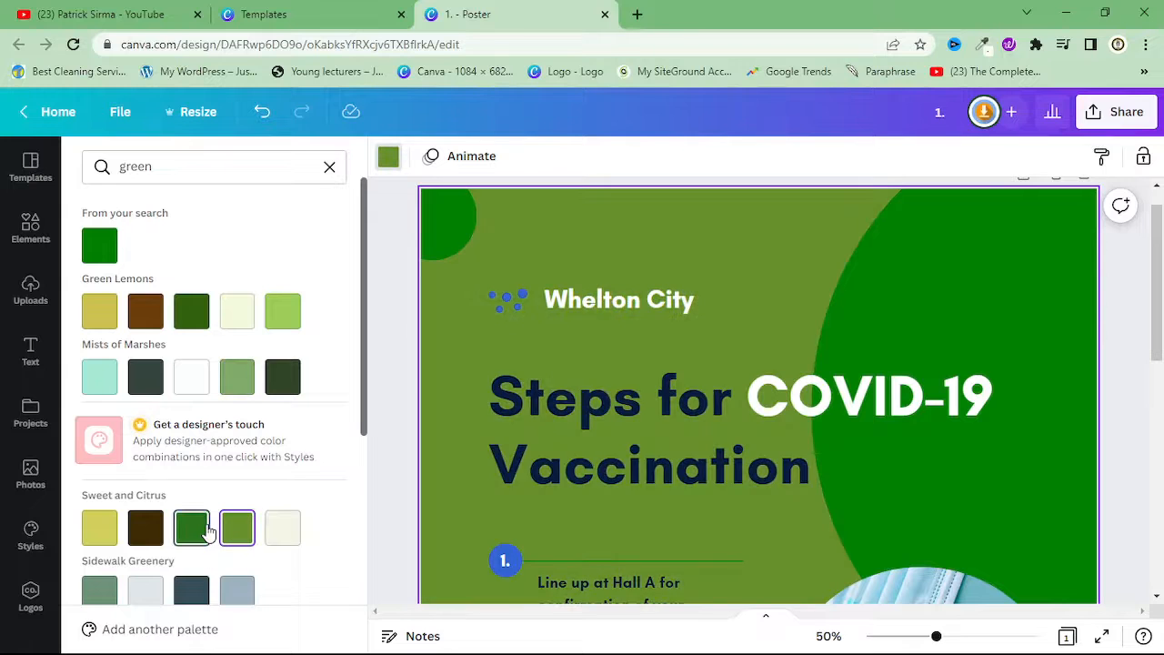
{"action": "left_click", "coordinate": [202, 529]}
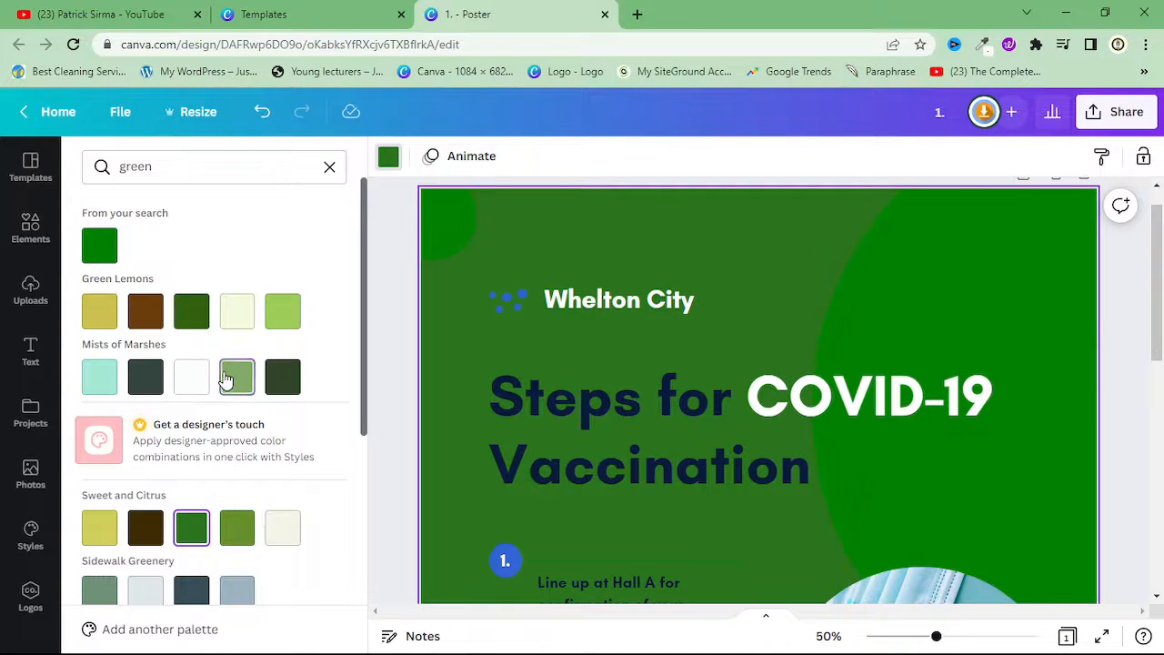
{"action": "left_click", "coordinate": [235, 379]}
{"action": "scroll", "coordinate": [235, 378], "scroll_direction": "down", "scroll_amount": 5}
{"action": "left_click", "coordinate": [238, 389]}
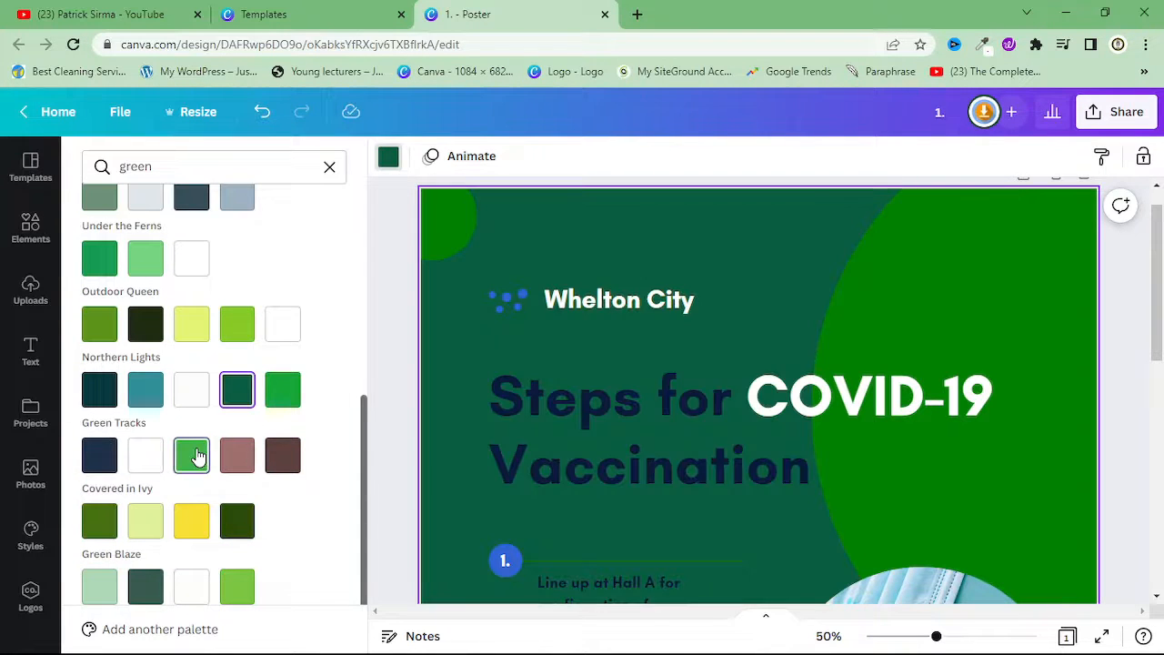
{"action": "left_click", "coordinate": [193, 454]}
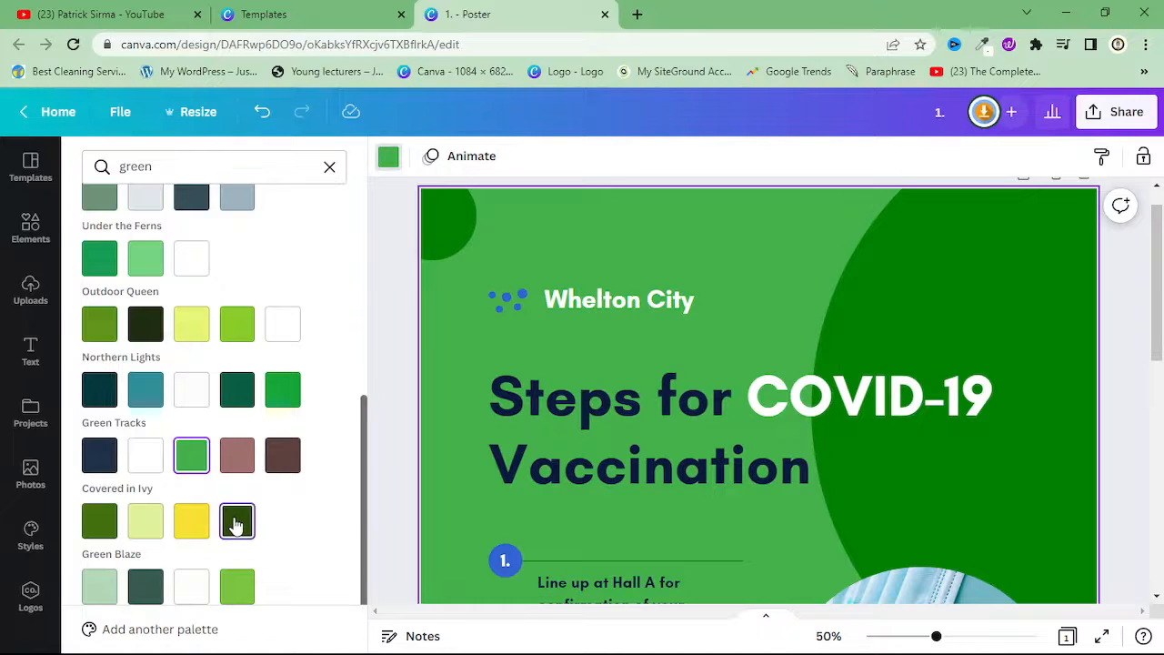
{"action": "left_click", "coordinate": [235, 523]}
{"action": "left_click", "coordinate": [238, 585]}
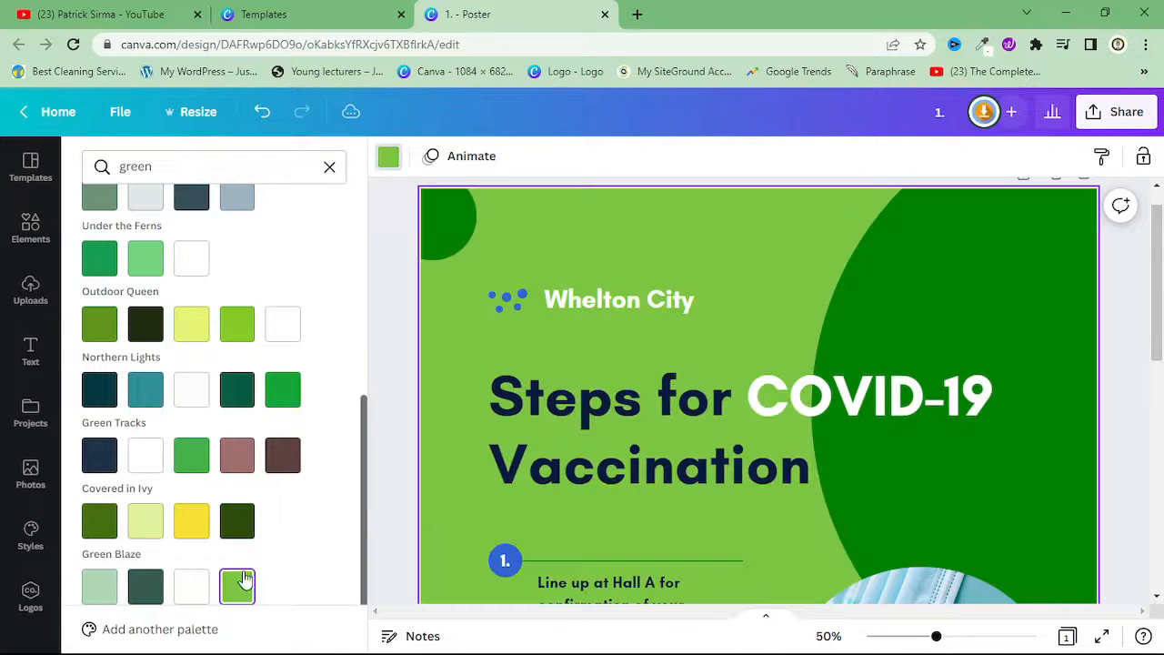
Fill the page background with the bright green from the Outdoor Queen palette and check the text near the poster's lower edge
{"action": "left_click", "coordinate": [234, 339]}
{"action": "scroll", "coordinate": [741, 418], "scroll_direction": "down", "scroll_amount": 8}
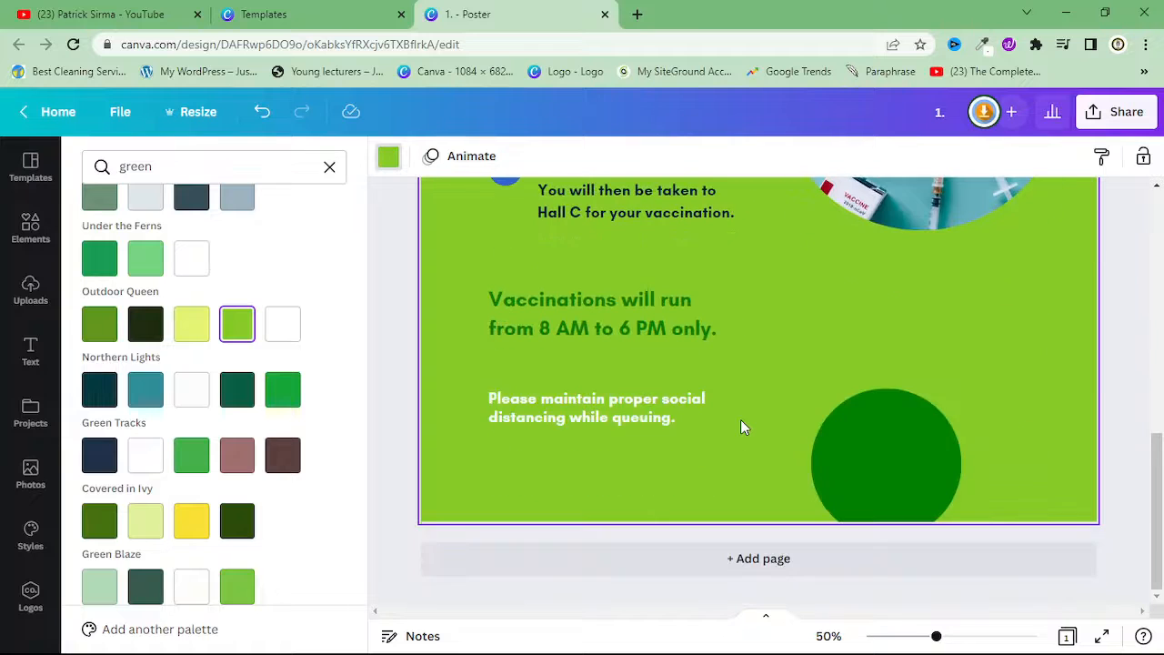
{"action": "left_click", "coordinate": [491, 400]}
{"action": "left_click", "coordinate": [854, 428]}
{"action": "left_click", "coordinate": [621, 357]}
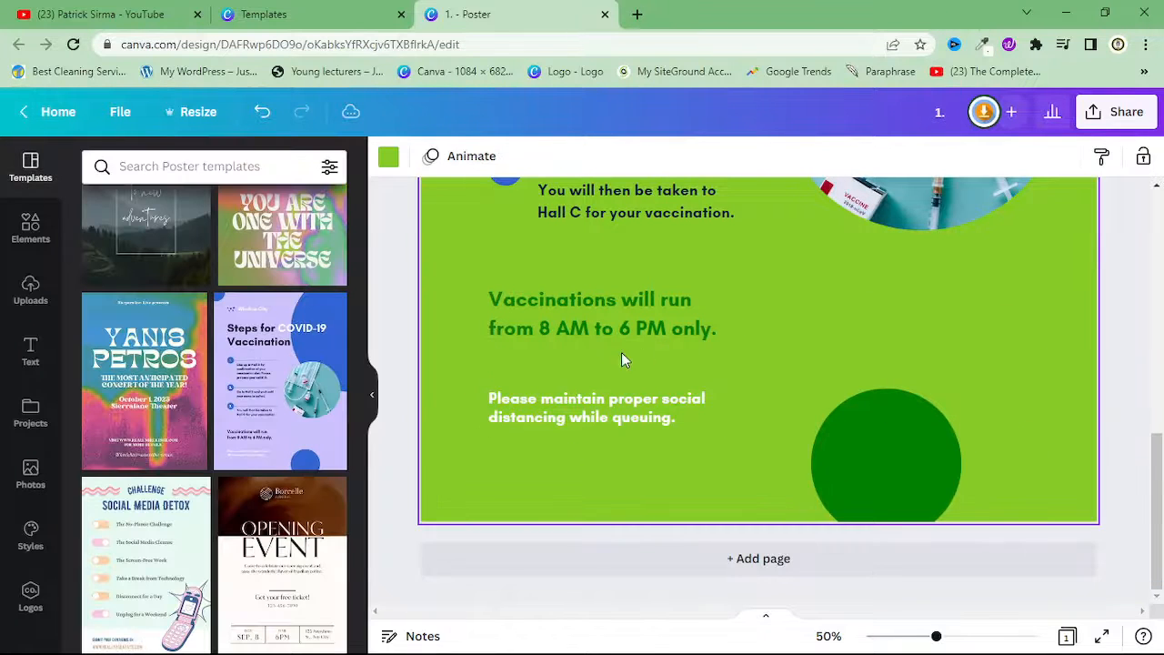
Recolour the horizontal lines beside steps 2 and 3 with the dark green from the document colours
{"action": "scroll", "coordinate": [599, 413], "scroll_direction": "up", "scroll_amount": 5}
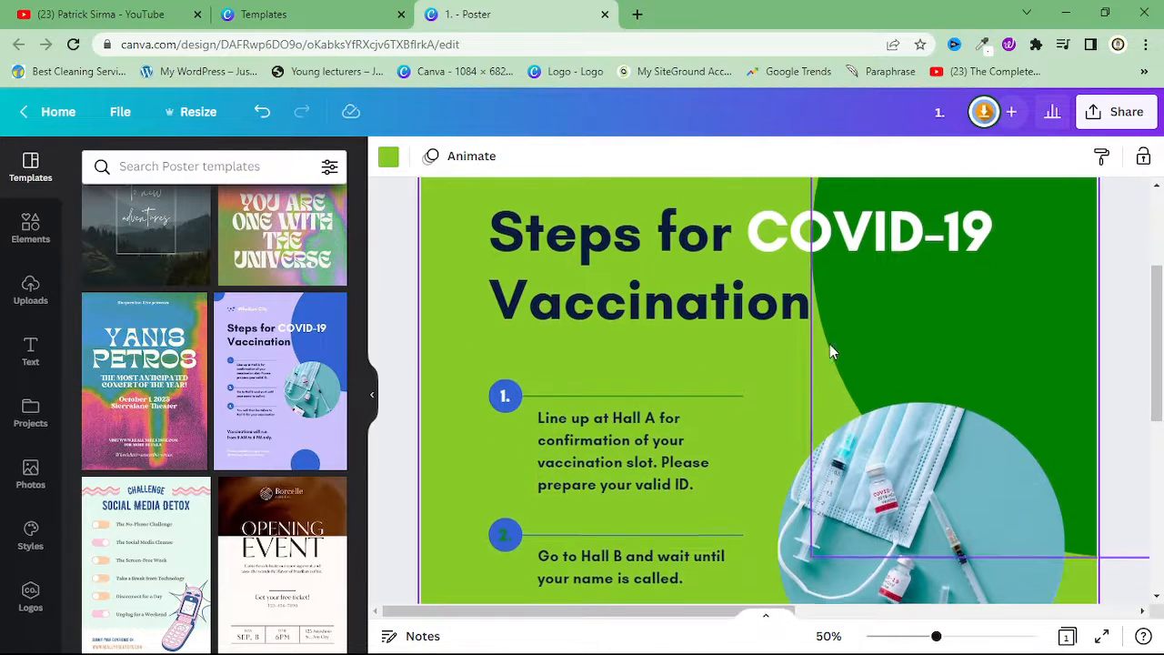
{"action": "scroll", "coordinate": [830, 349], "scroll_direction": "down", "scroll_amount": 2}
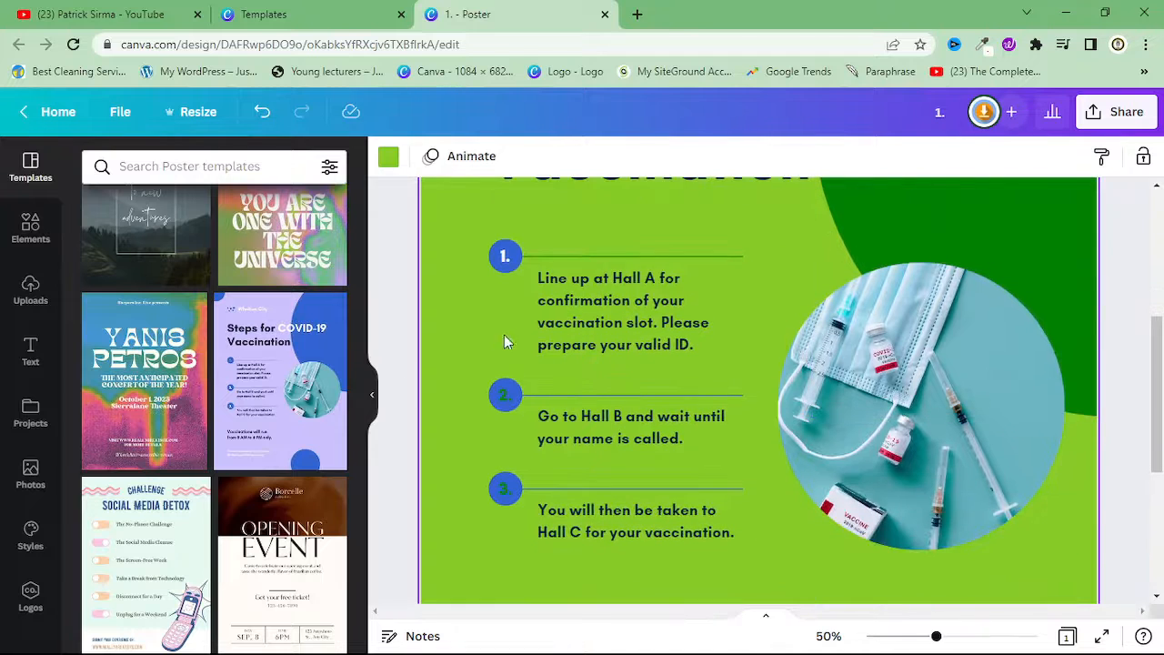
{"action": "left_click", "coordinate": [580, 412]}
{"action": "left_click", "coordinate": [389, 162]}
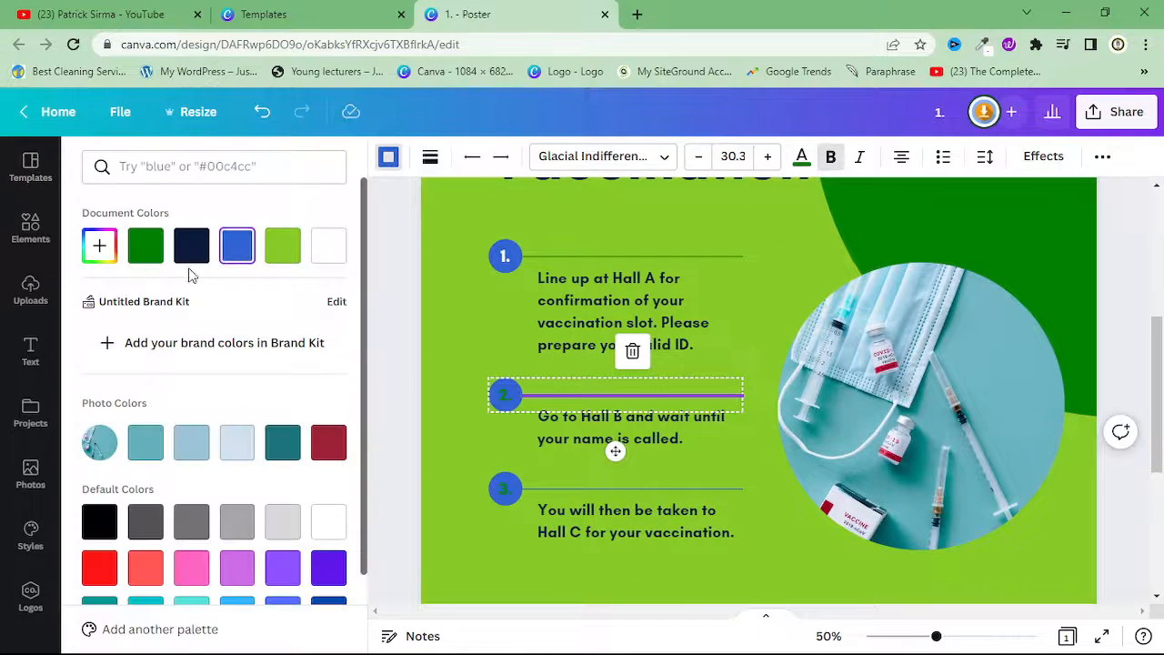
{"action": "left_click", "coordinate": [145, 245]}
{"action": "left_click", "coordinate": [648, 498]}
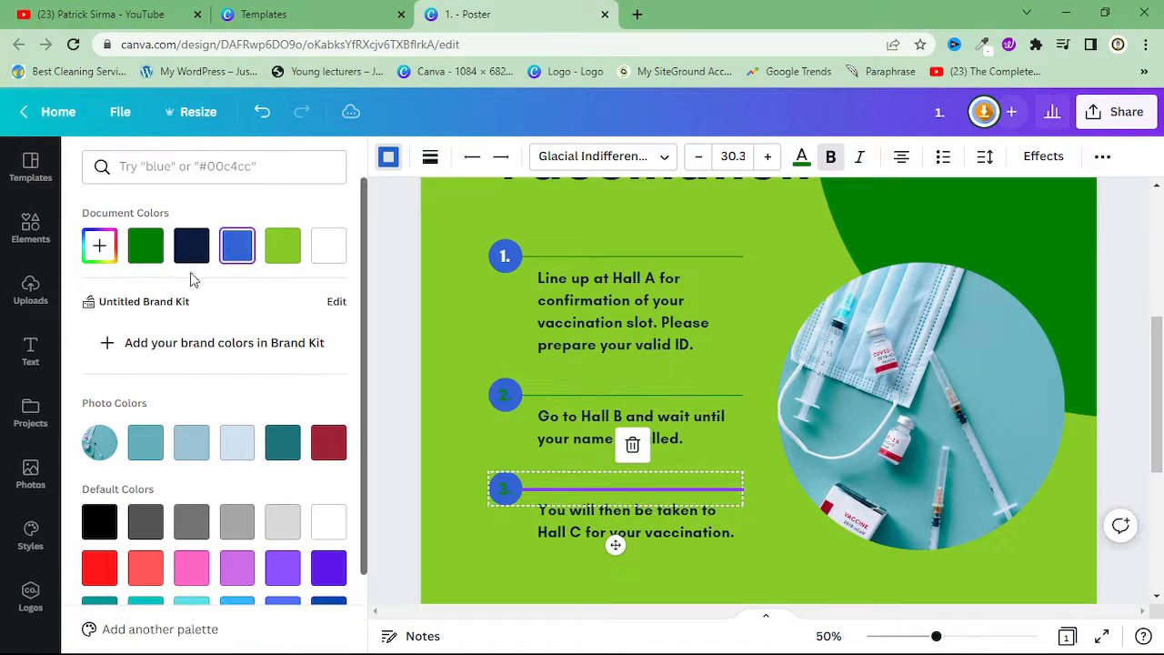
{"action": "left_click", "coordinate": [145, 251]}
Fill the circle behind the number 1 with the dark green found by the "green" colour search
{"action": "left_click", "coordinate": [515, 383]}
{"action": "left_click", "coordinate": [519, 389]}
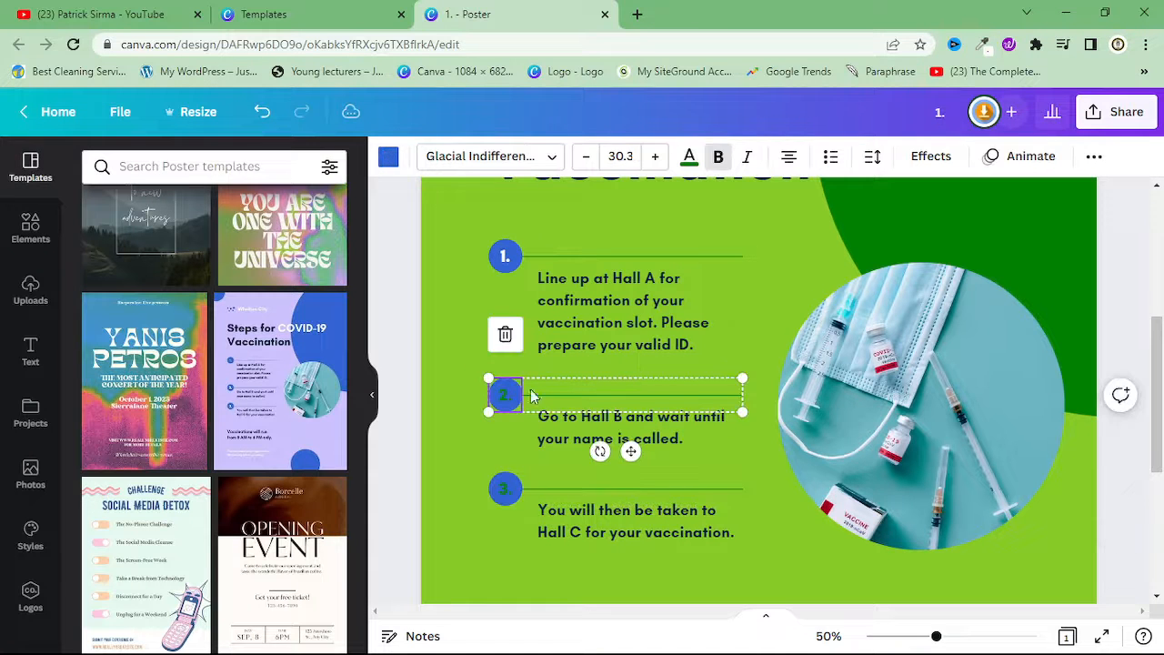
{"action": "left_click", "coordinate": [506, 255]}
{"action": "left_click", "coordinate": [387, 158]}
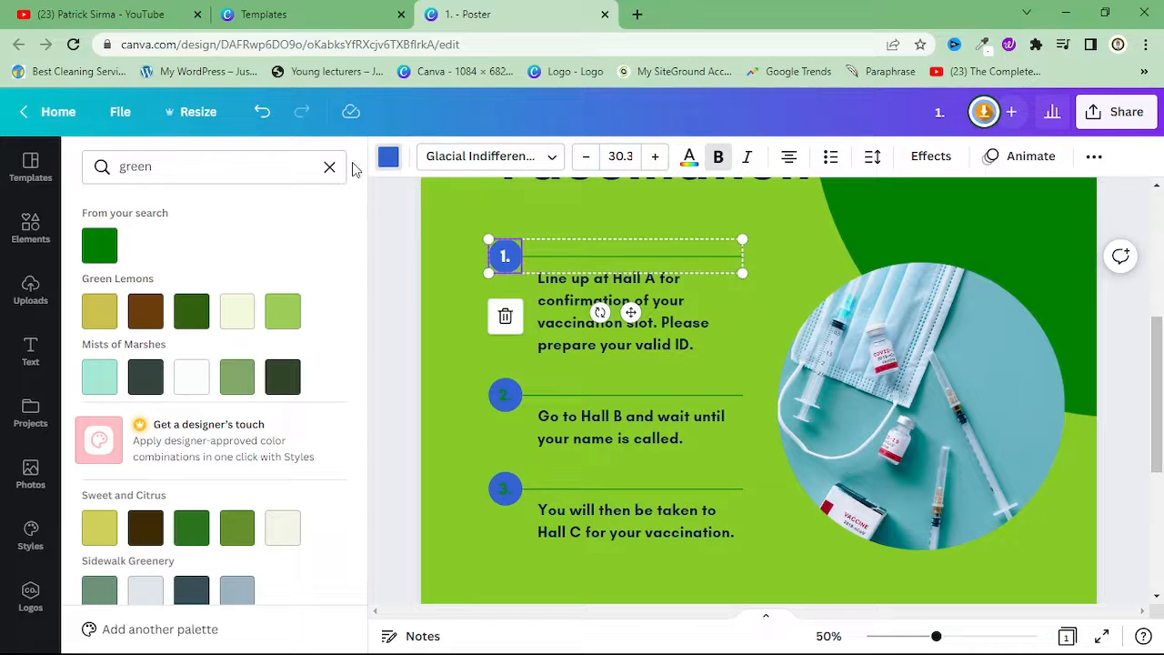
{"action": "left_click", "coordinate": [99, 244]}
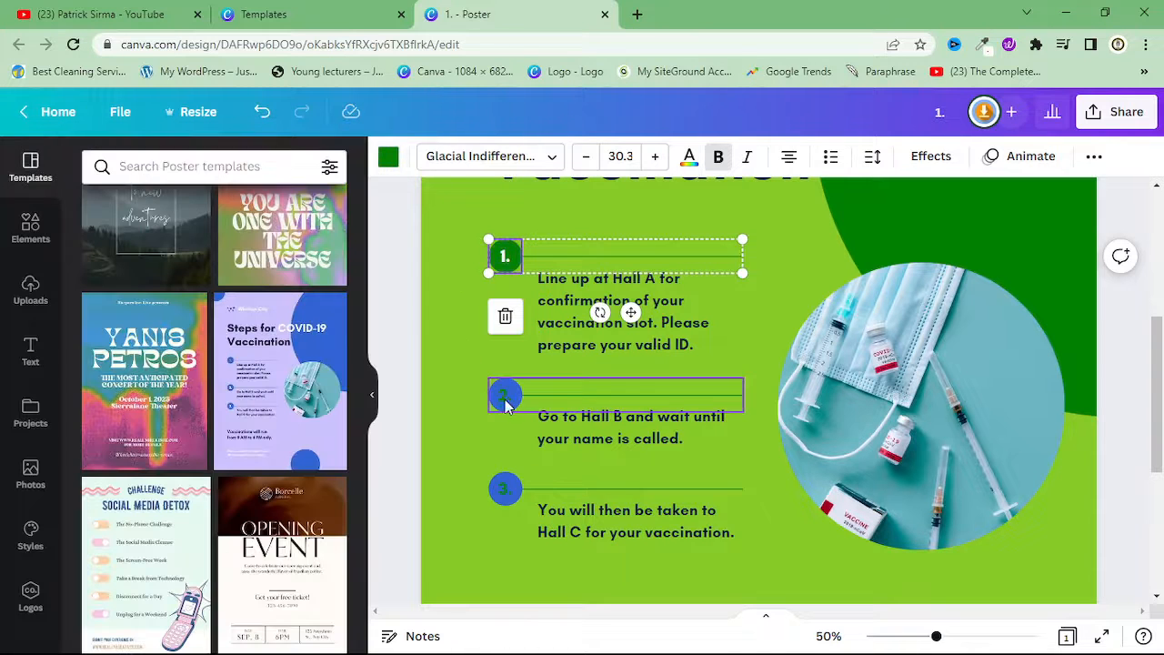
Make the number 2 white and fill the circle behind it with dark green
{"action": "left_click", "coordinate": [507, 393]}
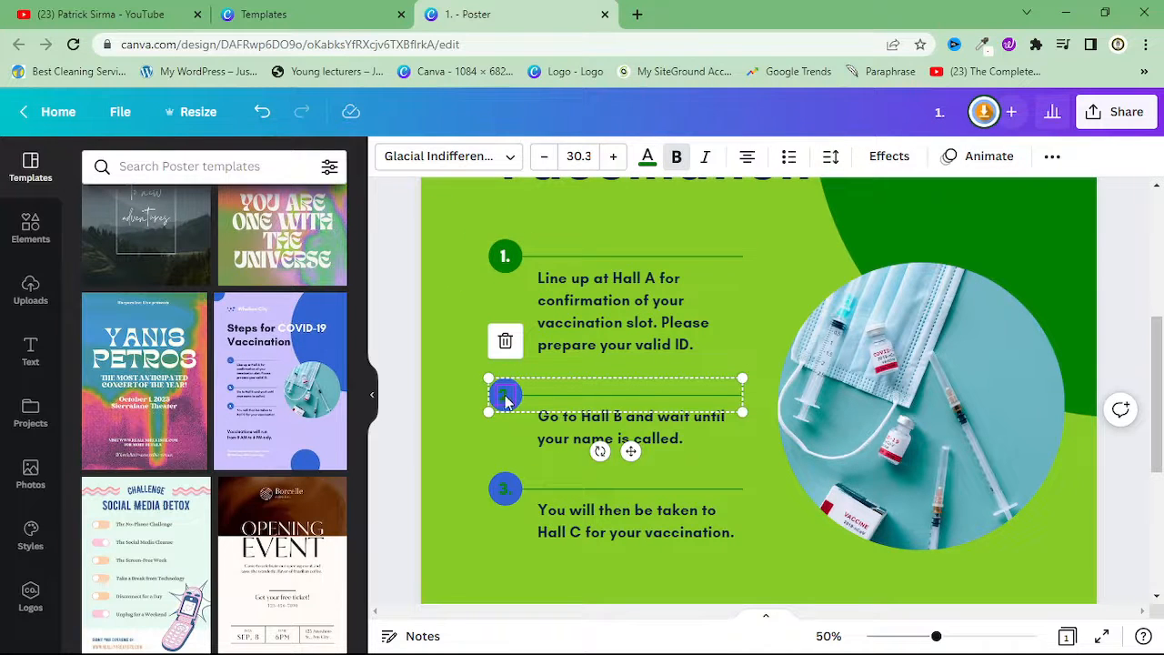
{"action": "left_click", "coordinate": [647, 159]}
{"action": "left_click", "coordinate": [329, 243]}
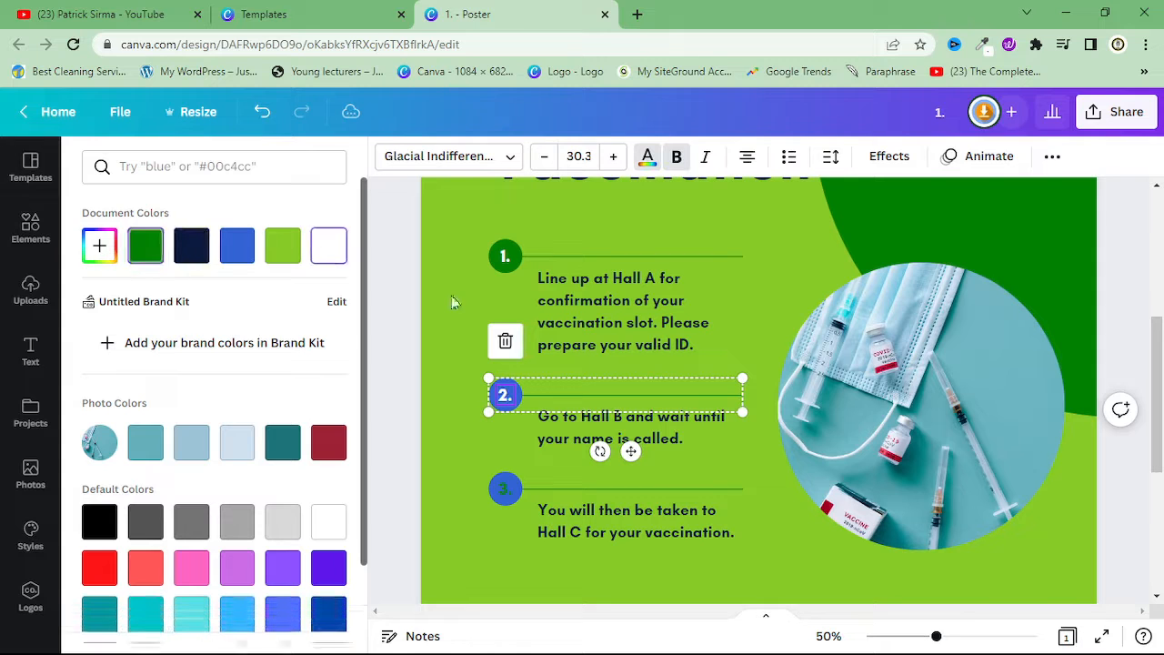
{"action": "left_click", "coordinate": [535, 346]}
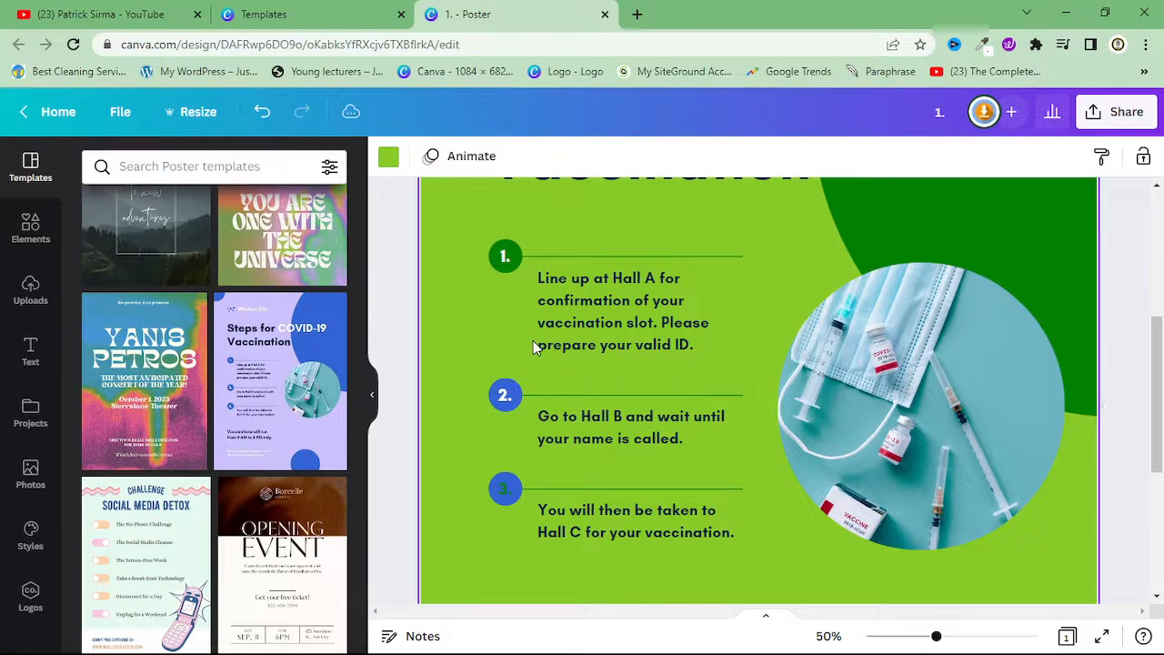
{"action": "left_click", "coordinate": [502, 384]}
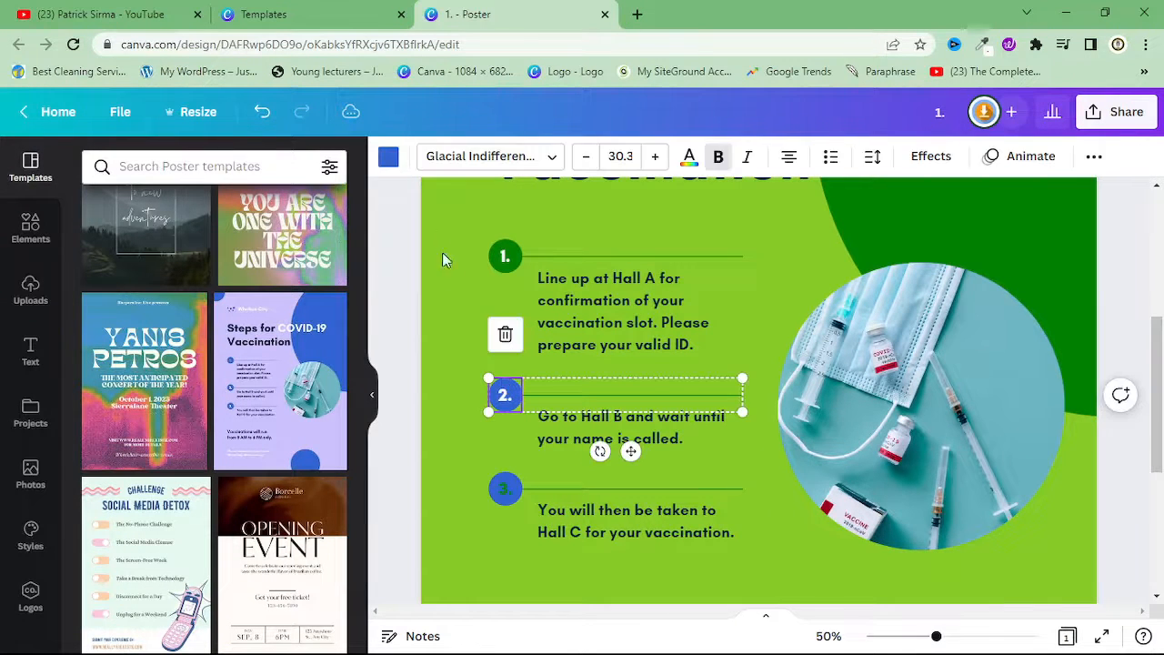
{"action": "left_click", "coordinate": [386, 156]}
{"action": "left_click", "coordinate": [100, 245]}
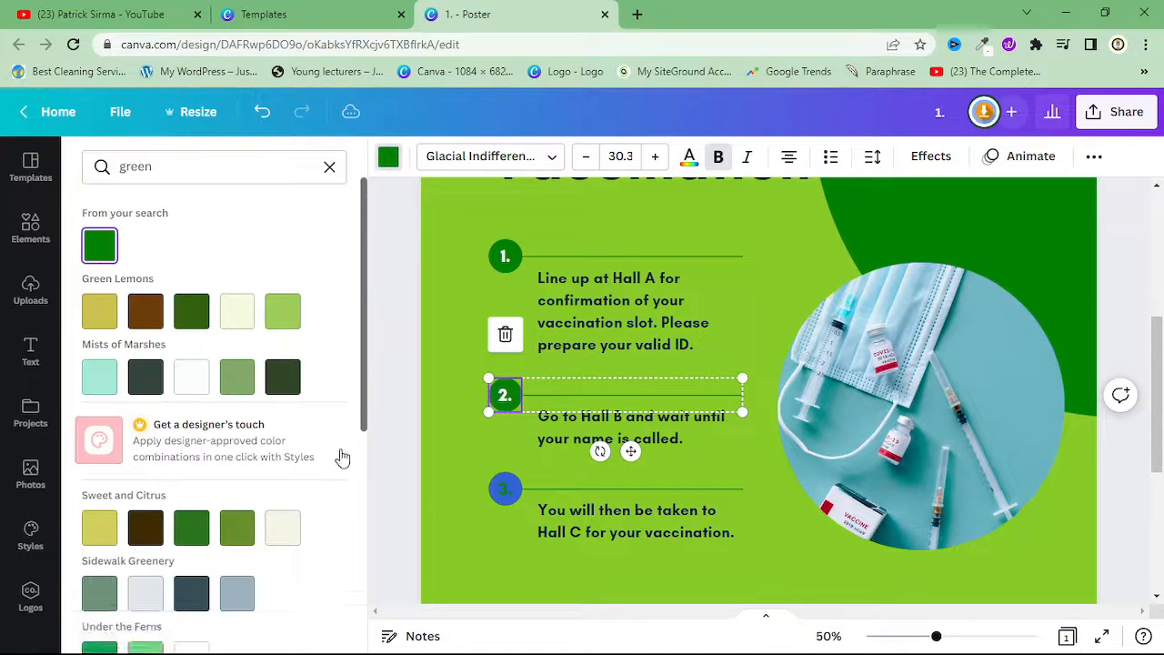
Change the text colour of the number 3 to white
{"action": "left_click", "coordinate": [504, 489]}
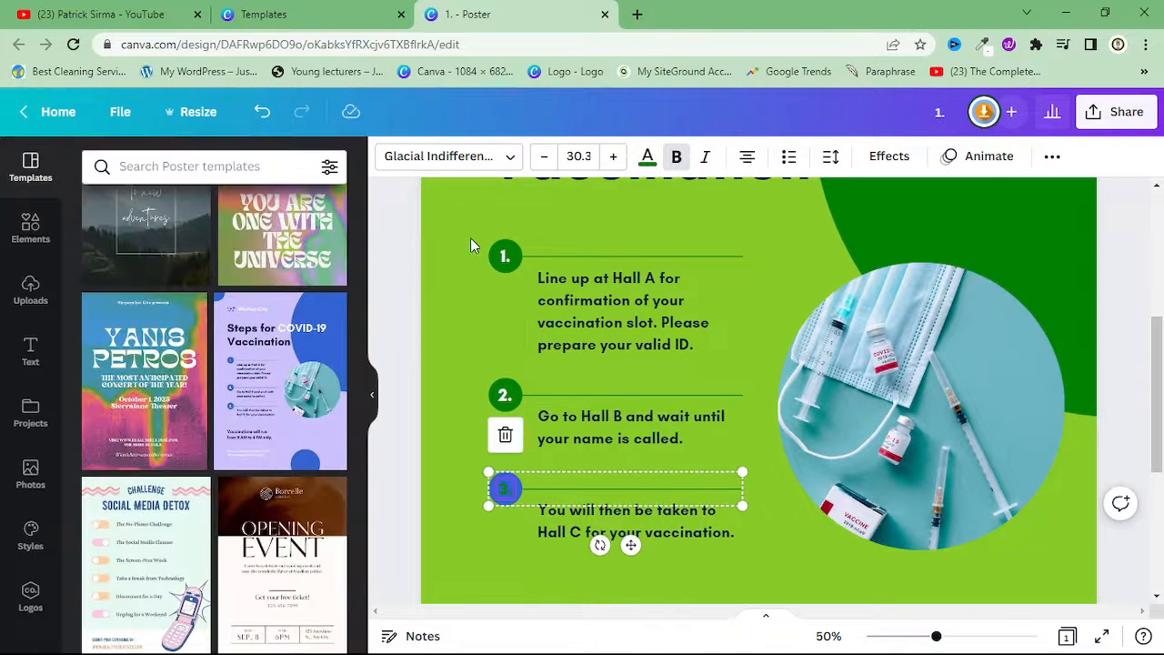
{"action": "left_click", "coordinate": [648, 159]}
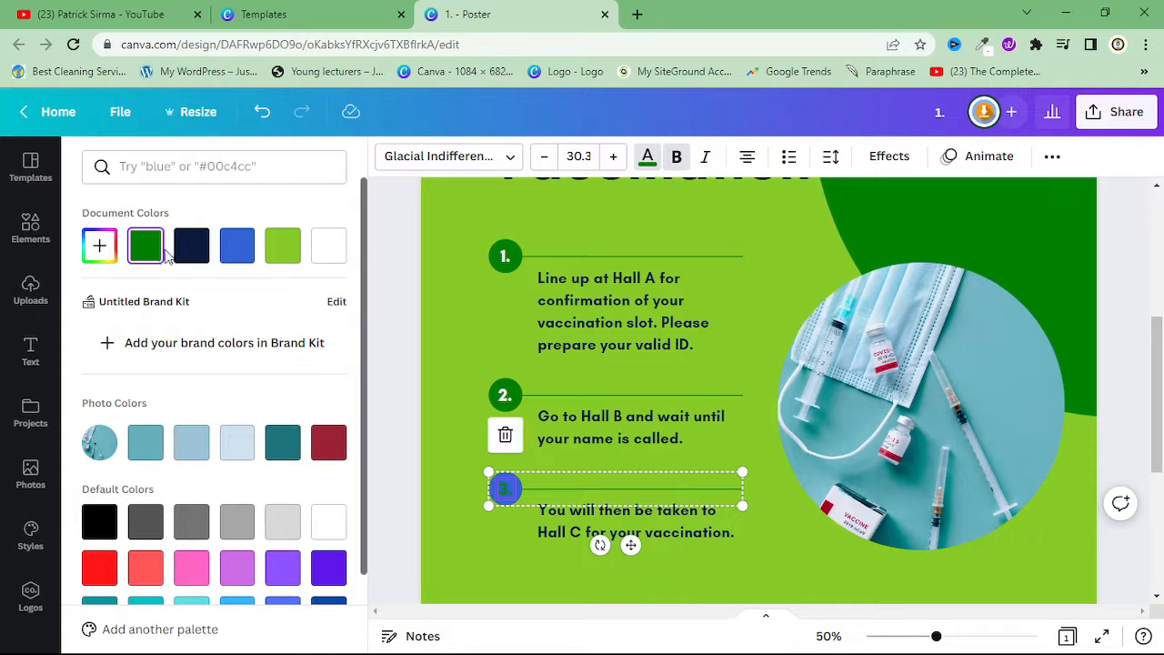
{"action": "left_click", "coordinate": [328, 245]}
{"action": "left_click", "coordinate": [577, 447]}
Try to select the circle behind the number 3 on its own within its group
{"action": "left_click", "coordinate": [520, 486]}
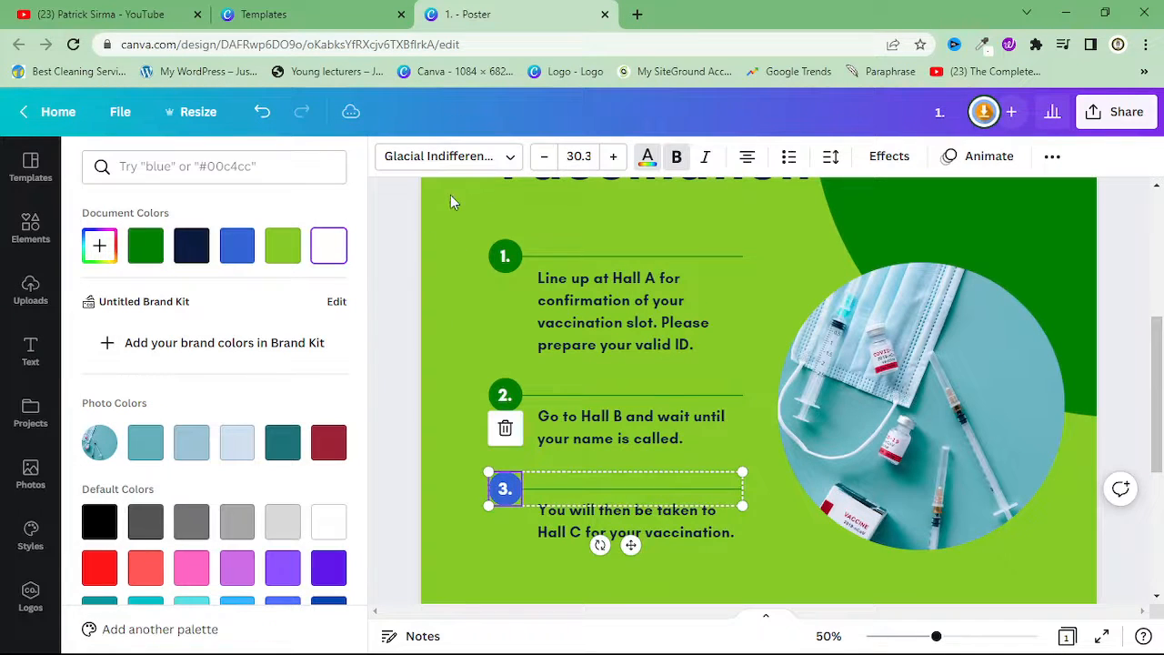
{"action": "left_click", "coordinate": [515, 490]}
{"action": "left_click", "coordinate": [519, 488]}
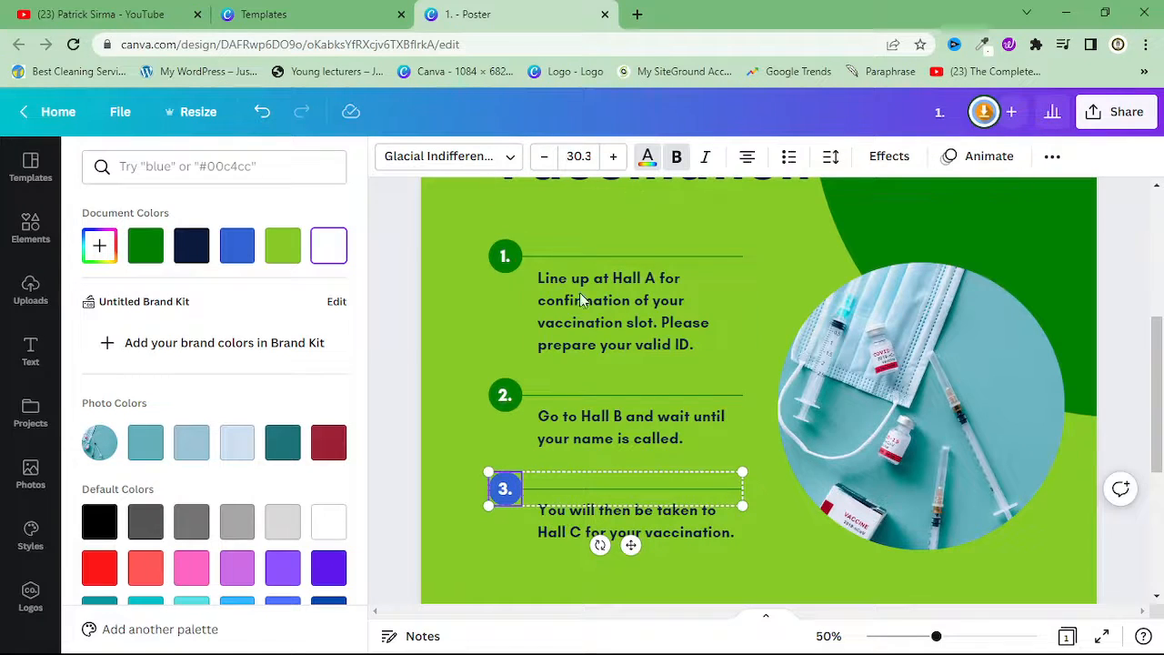
{"action": "left_click", "coordinate": [543, 475]}
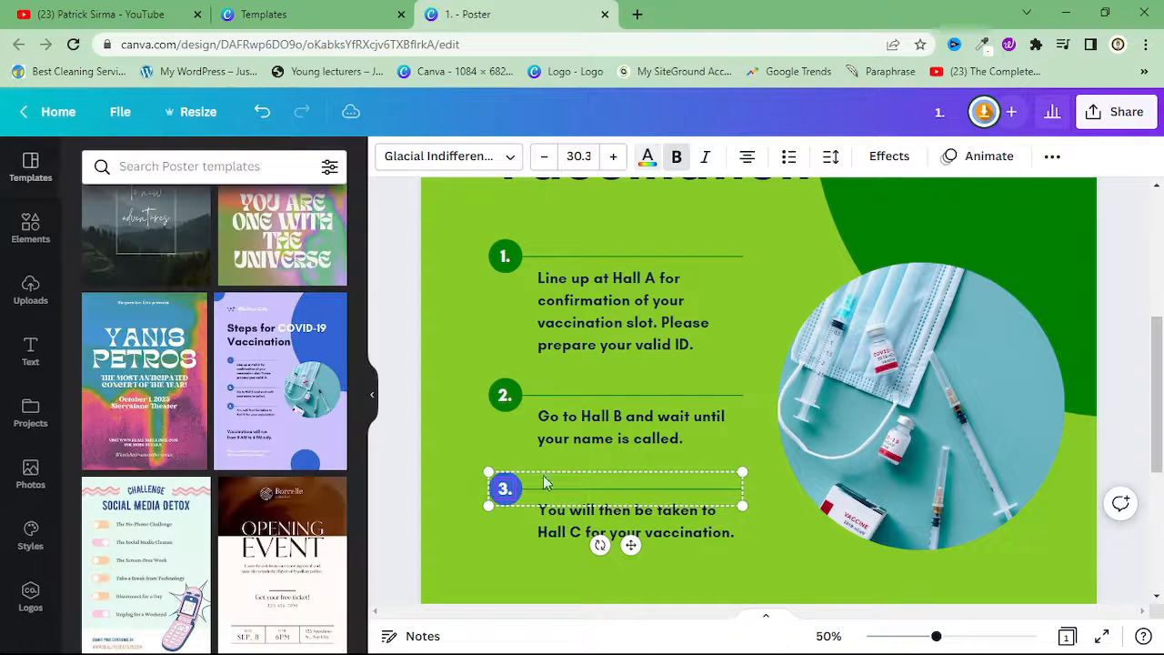
{"action": "left_click", "coordinate": [549, 441]}
{"action": "left_click", "coordinate": [506, 486]}
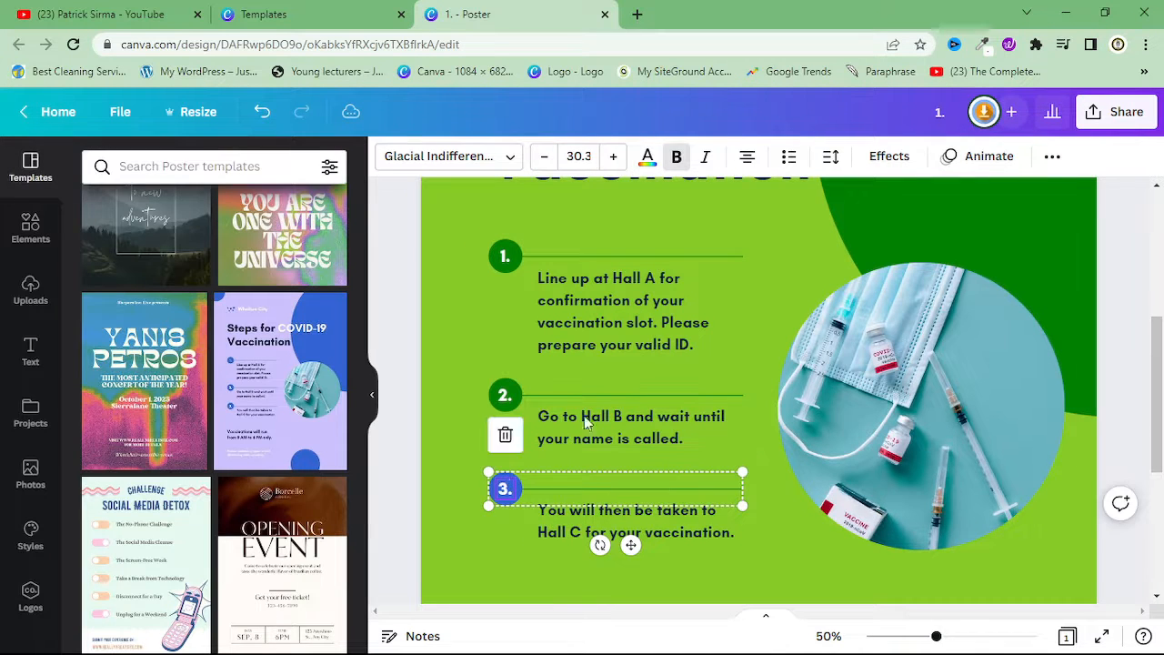
{"action": "left_click", "coordinate": [546, 300]}
{"action": "left_click", "coordinate": [505, 489]}
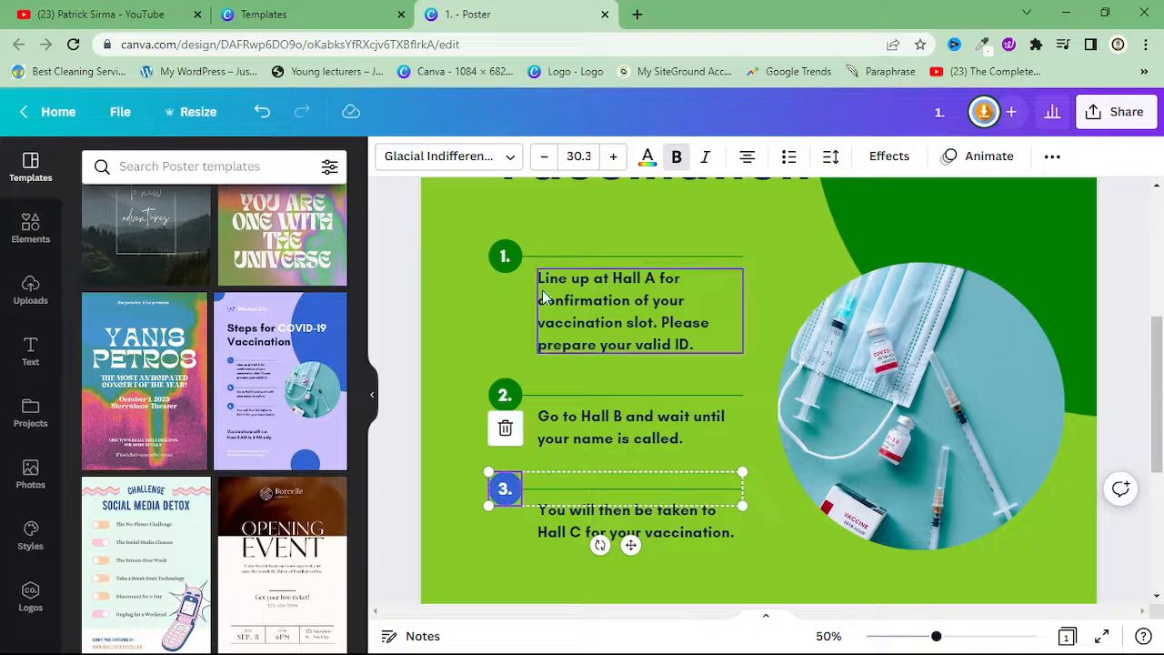
{"action": "left_click", "coordinate": [662, 464]}
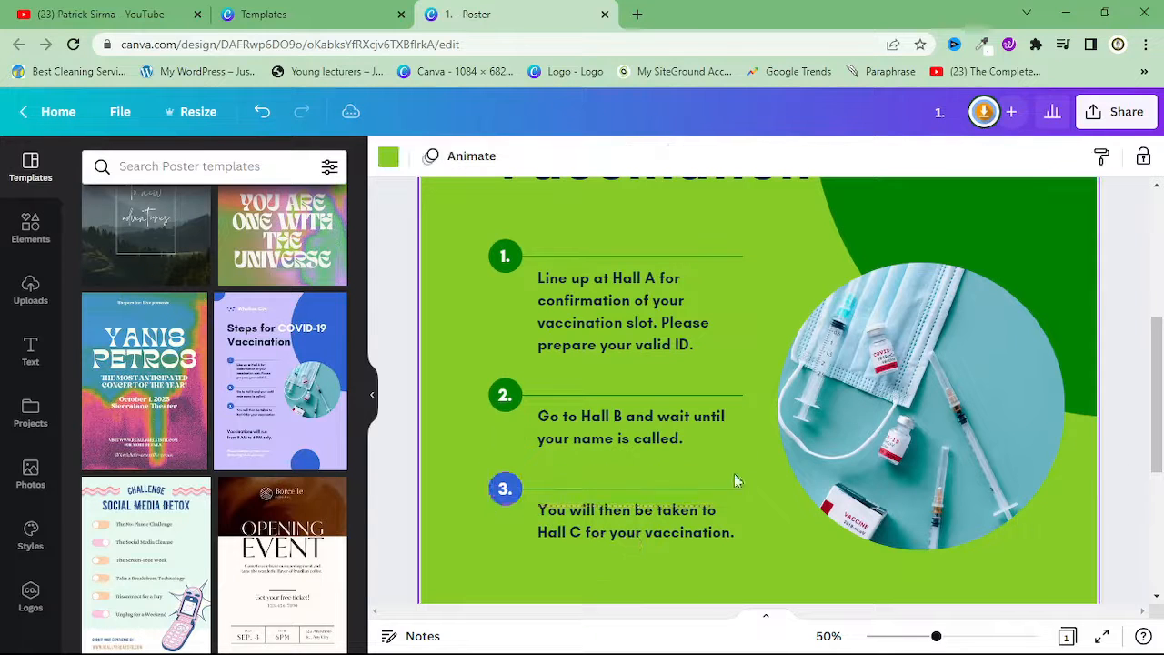
{"action": "left_click", "coordinate": [514, 487]}
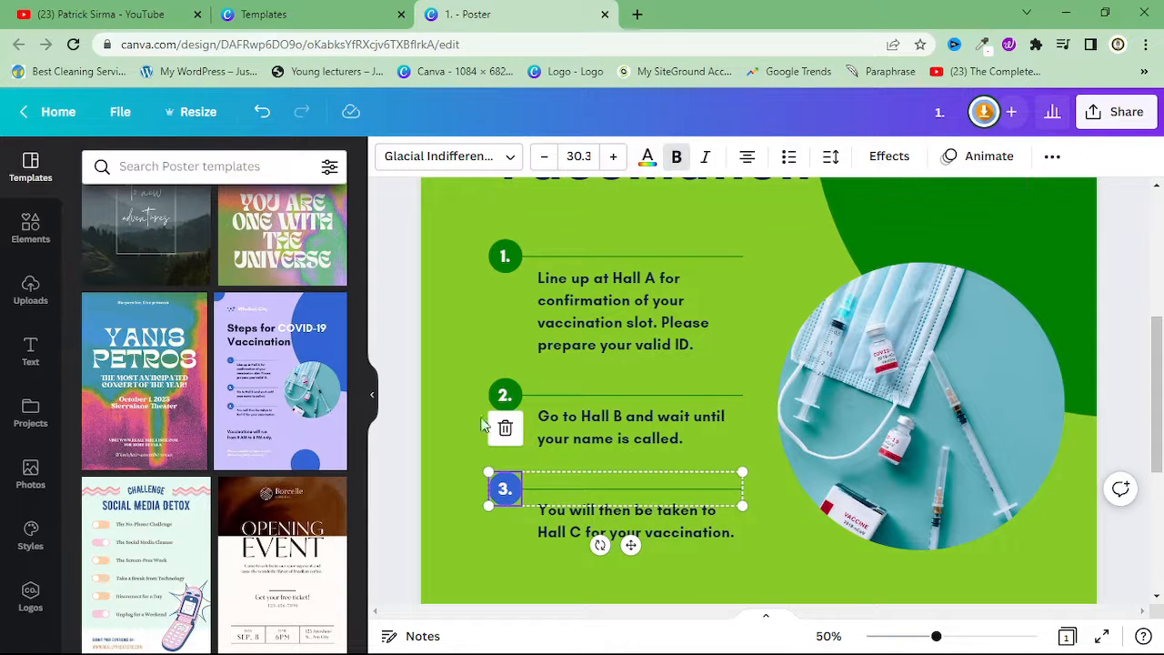
{"action": "left_click", "coordinate": [520, 482]}
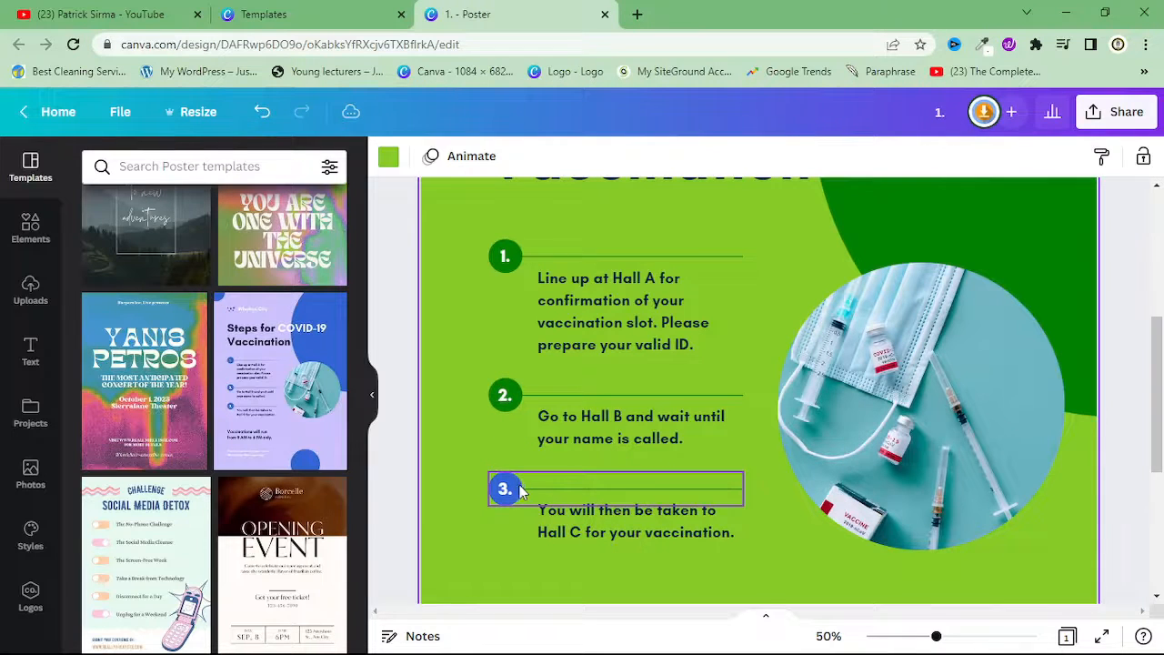
Ungroup the number 3, its circle and its line
{"action": "left_click", "coordinate": [517, 485]}
{"action": "right_click", "coordinate": [520, 488]}
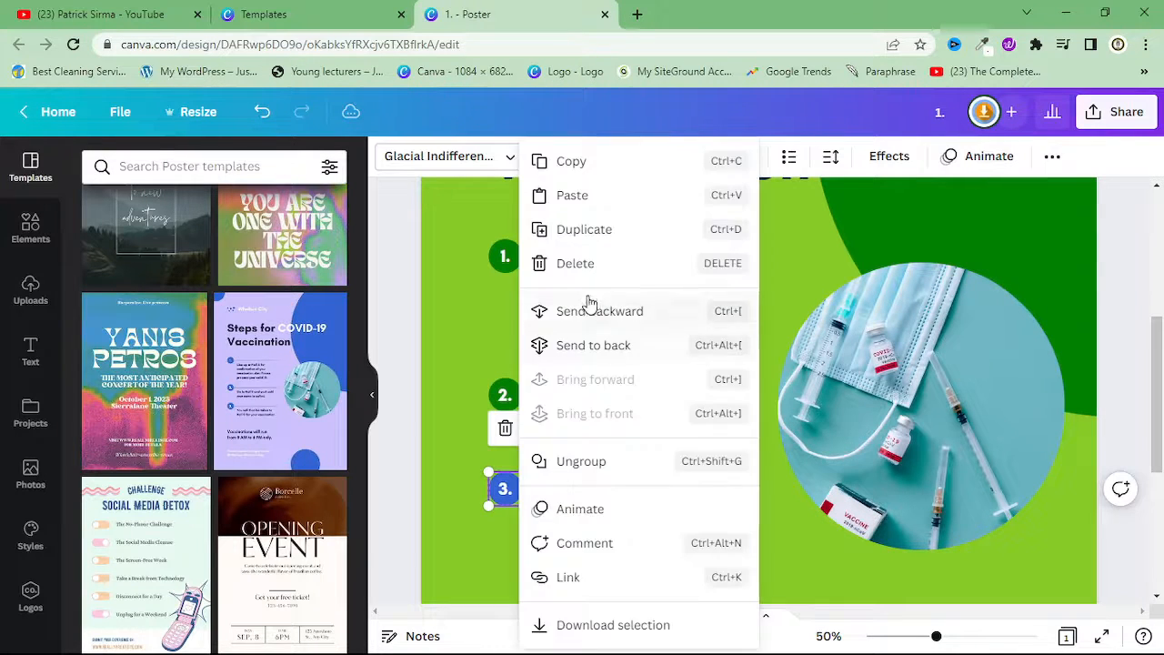
{"action": "left_click", "coordinate": [573, 462]}
{"action": "left_click", "coordinate": [668, 527]}
Select the blue circle behind the number 3 and fill it with dark green
{"action": "left_click", "coordinate": [505, 481]}
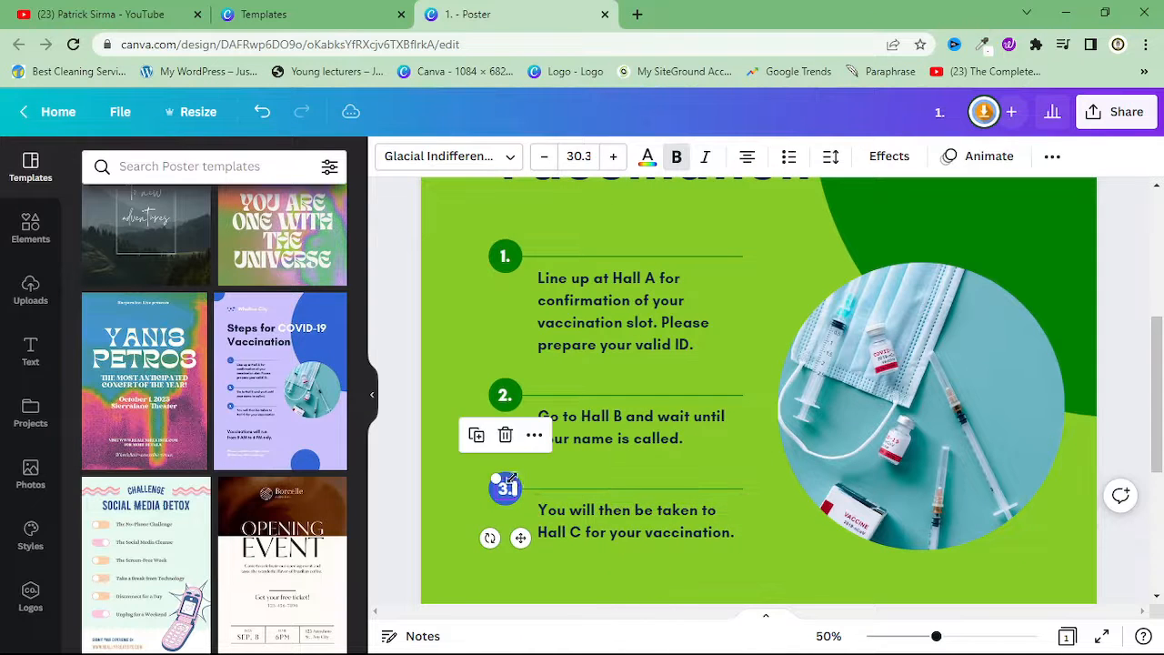
{"action": "left_click", "coordinate": [542, 475]}
{"action": "left_click", "coordinate": [506, 486]}
{"action": "left_click", "coordinate": [511, 468]}
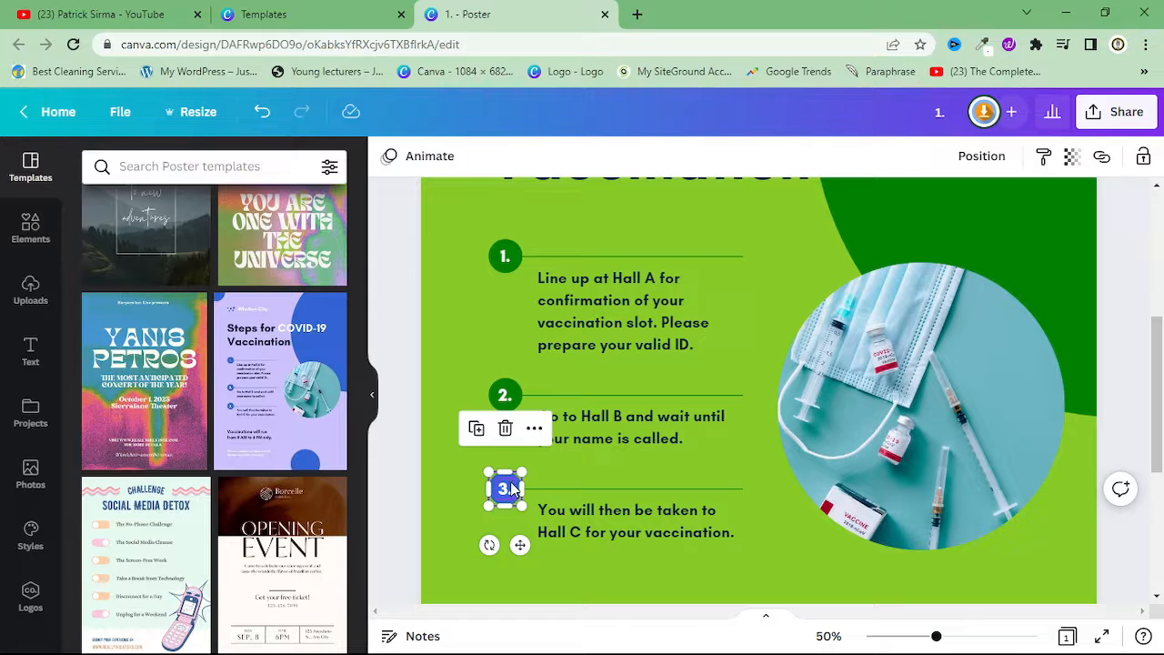
{"action": "left_click", "coordinate": [522, 484]}
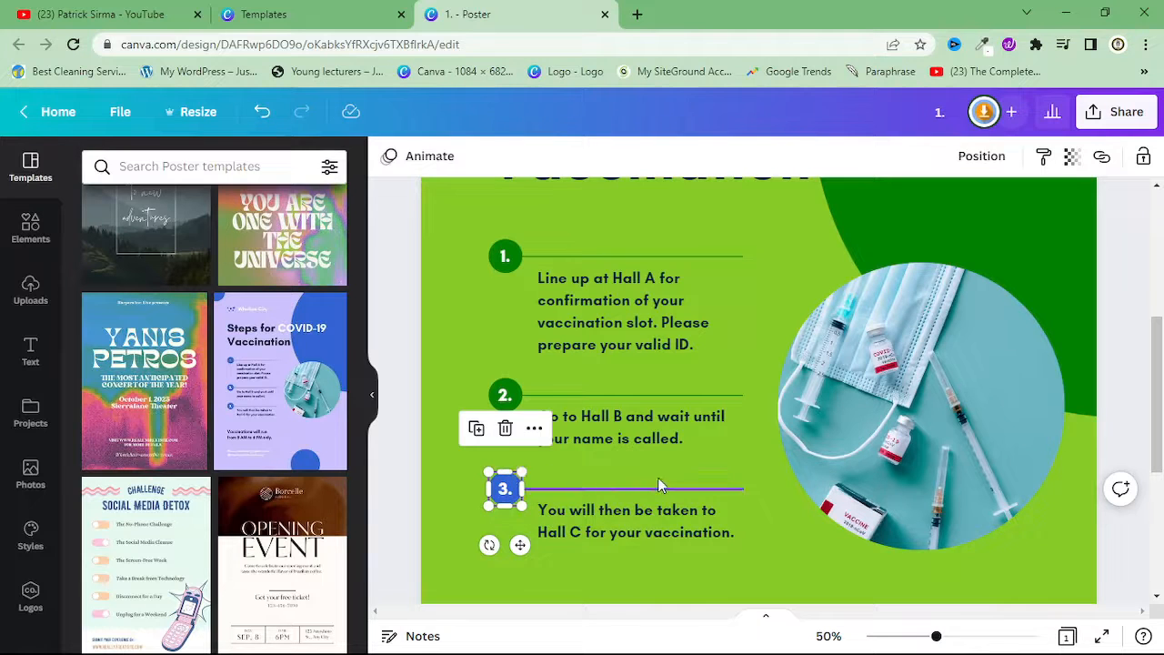
{"action": "left_click", "coordinate": [512, 489]}
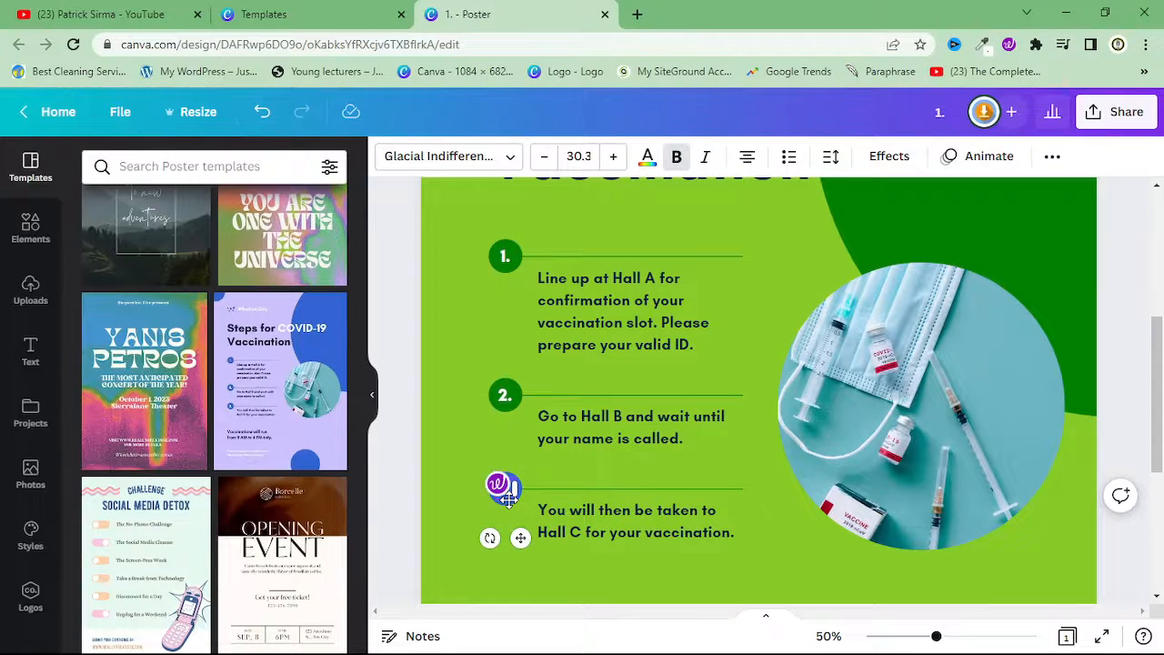
{"action": "left_click", "coordinate": [509, 479]}
{"action": "left_click", "coordinate": [388, 157]}
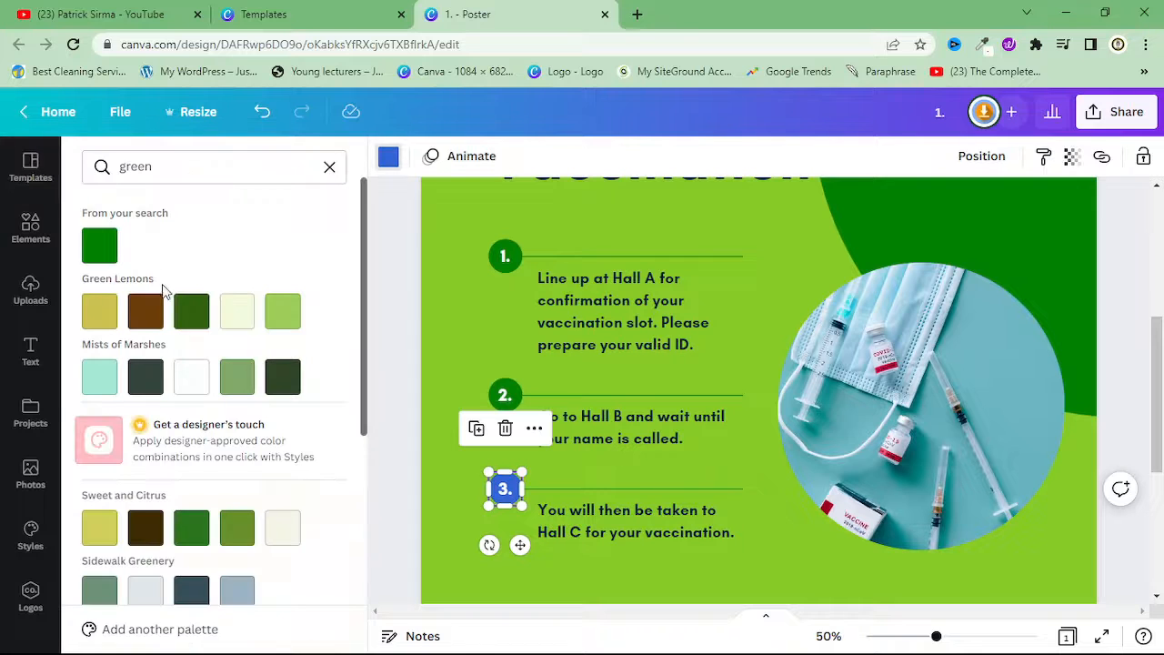
{"action": "left_click", "coordinate": [99, 245]}
{"action": "left_click", "coordinate": [722, 438]}
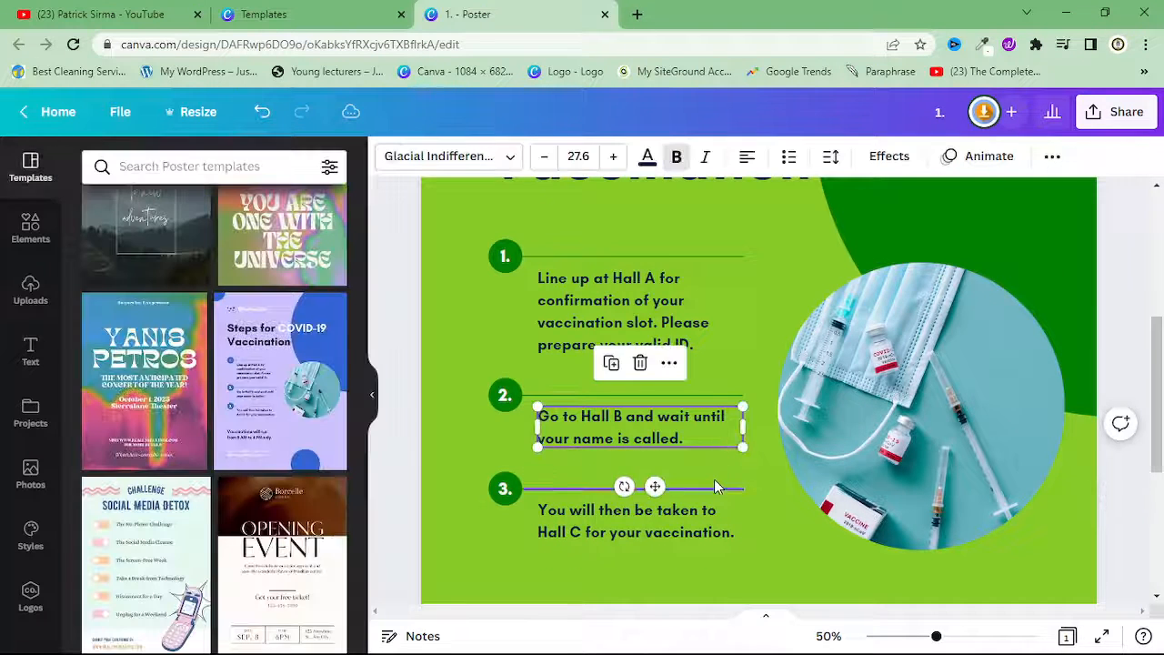
Set the "Vaccinations will run from 8 AM to 6 PM only." text to black
{"action": "scroll", "coordinate": [714, 479], "scroll_direction": "down", "scroll_amount": 3}
{"action": "left_click", "coordinate": [605, 400]}
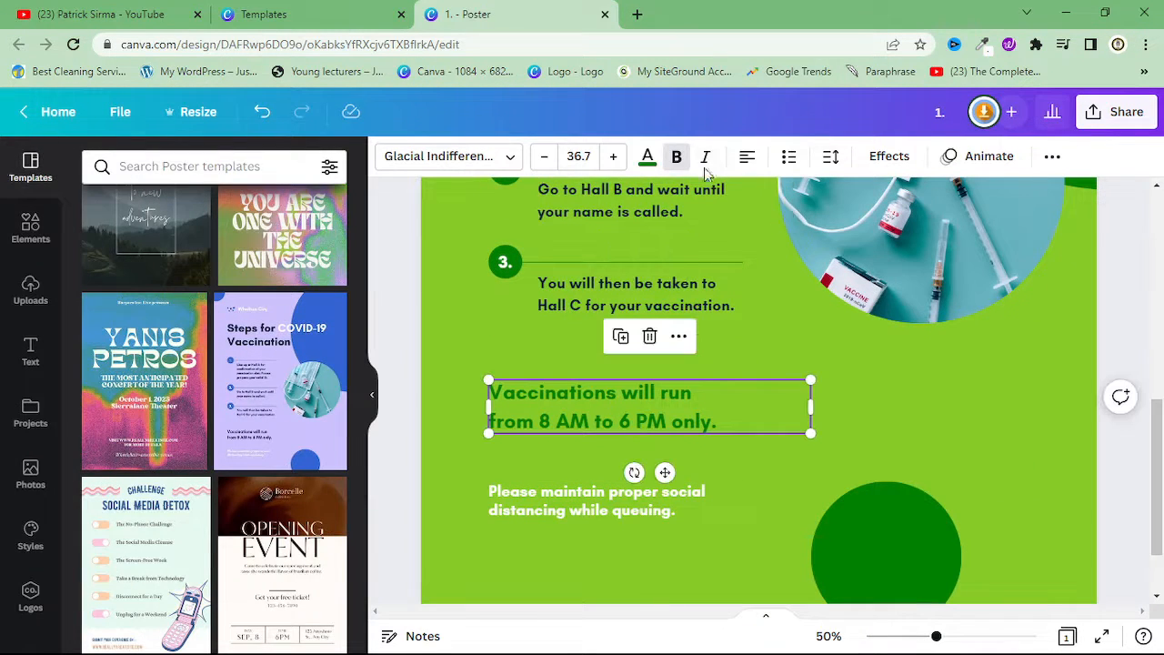
{"action": "left_click", "coordinate": [647, 156]}
{"action": "left_click", "coordinate": [101, 520]}
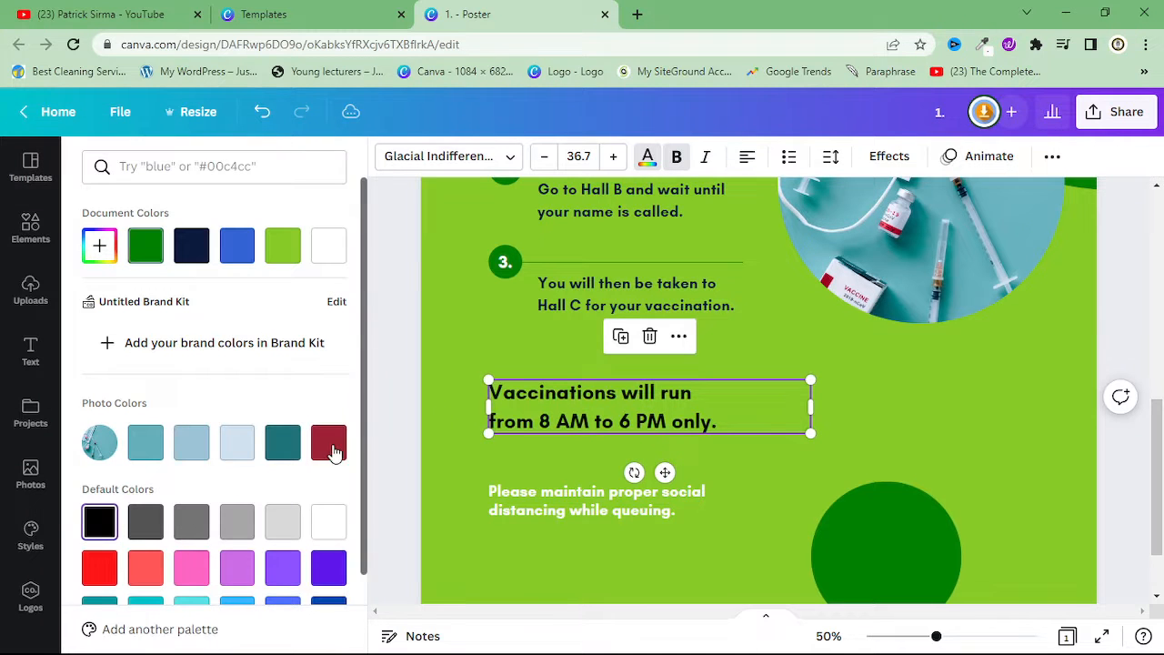
Set the Hall C and Hall B instruction texts of steps 3 and 2 to black
{"action": "left_click", "coordinate": [632, 294]}
{"action": "left_click", "coordinate": [101, 520]}
{"action": "scroll", "coordinate": [501, 442], "scroll_direction": "up", "scroll_amount": 3}
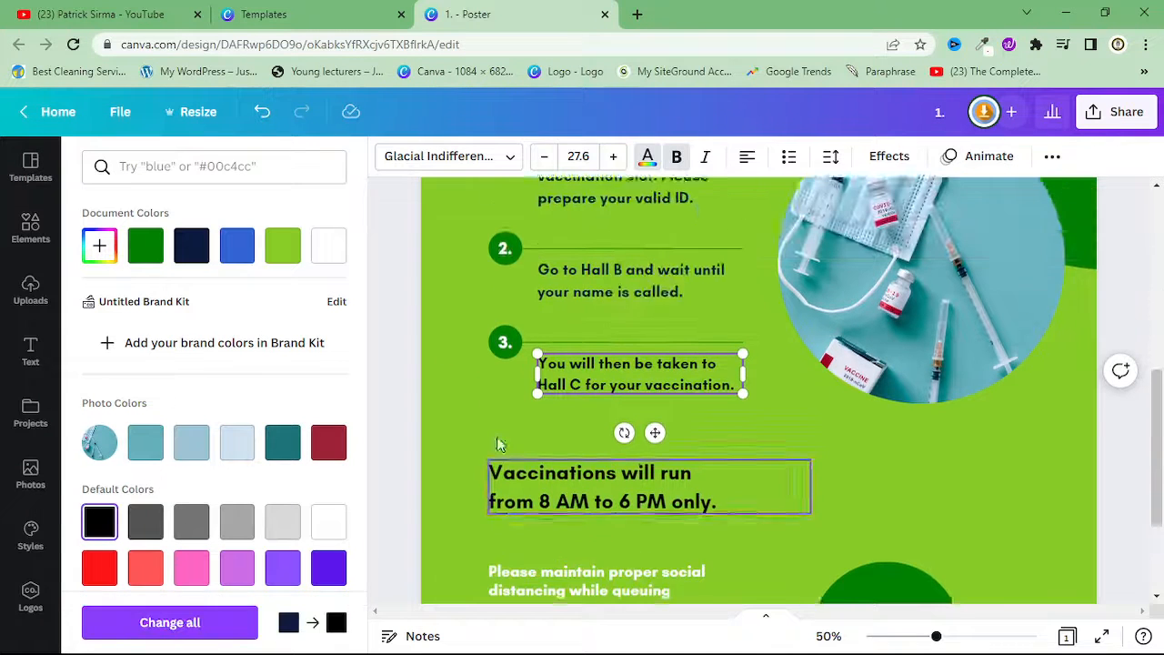
{"action": "left_click", "coordinate": [583, 314]}
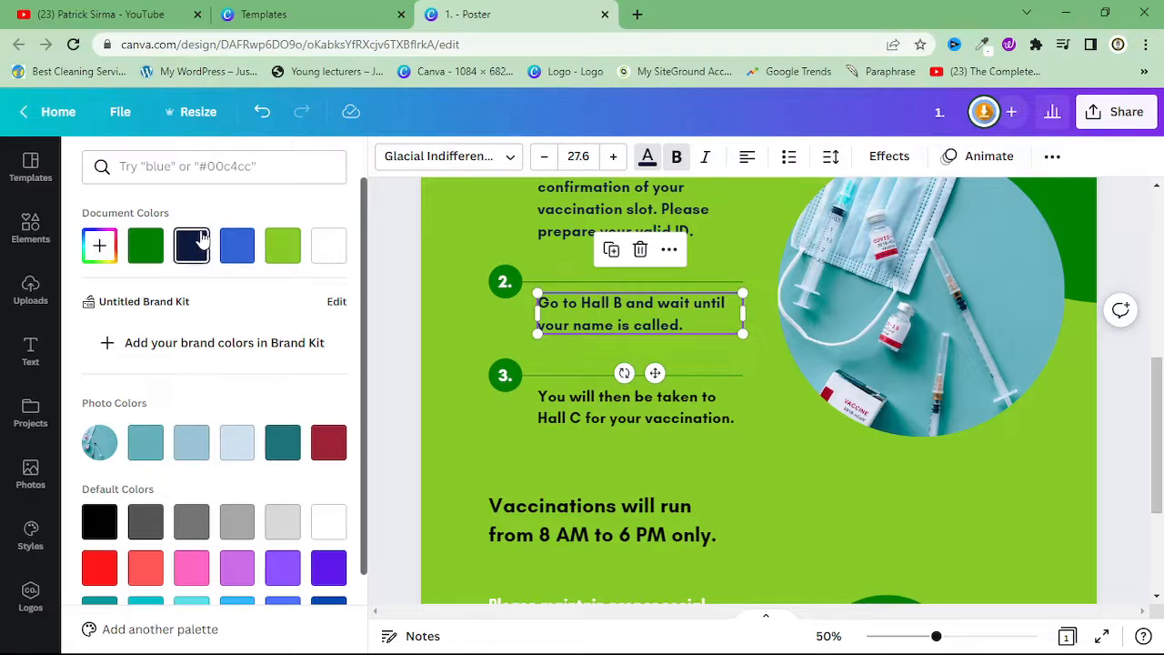
{"action": "left_click", "coordinate": [100, 520]}
Recolour the blue dots in the Whelton City logo dark green, using a colour search for "green"
{"action": "scroll", "coordinate": [584, 524], "scroll_direction": "up", "scroll_amount": 1}
{"action": "scroll", "coordinate": [583, 519], "scroll_direction": "up", "scroll_amount": 5}
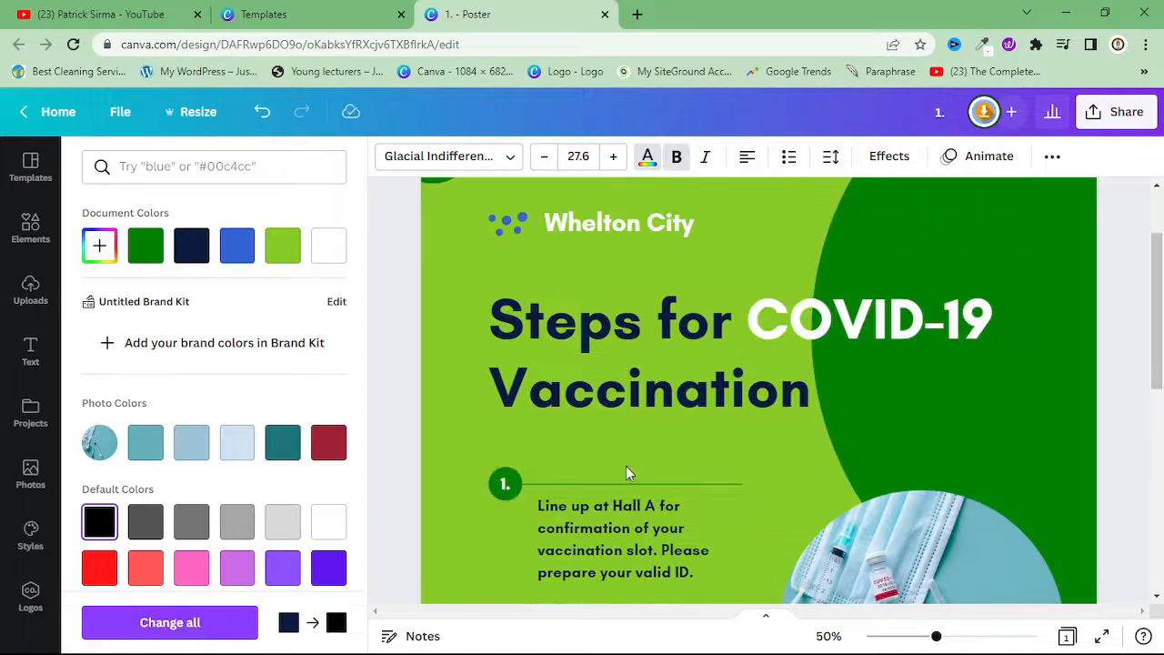
{"action": "left_click", "coordinate": [608, 518]}
{"action": "scroll", "coordinate": [729, 373], "scroll_direction": "up", "scroll_amount": 2}
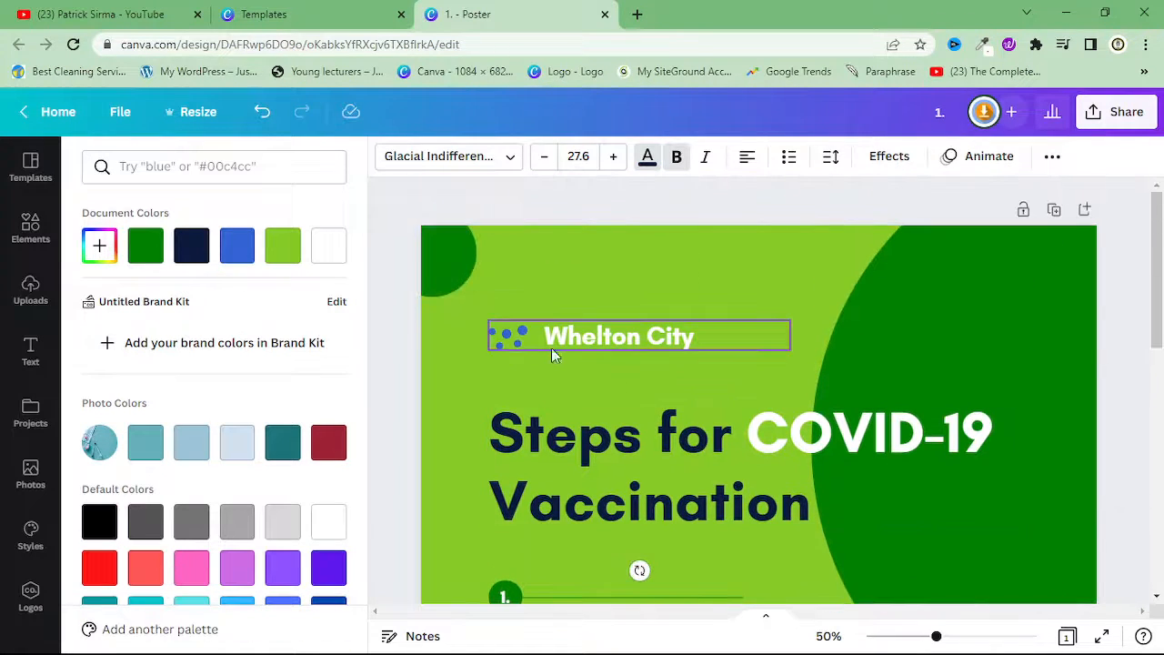
{"action": "left_click", "coordinate": [517, 338]}
{"action": "type", "text": "green"}
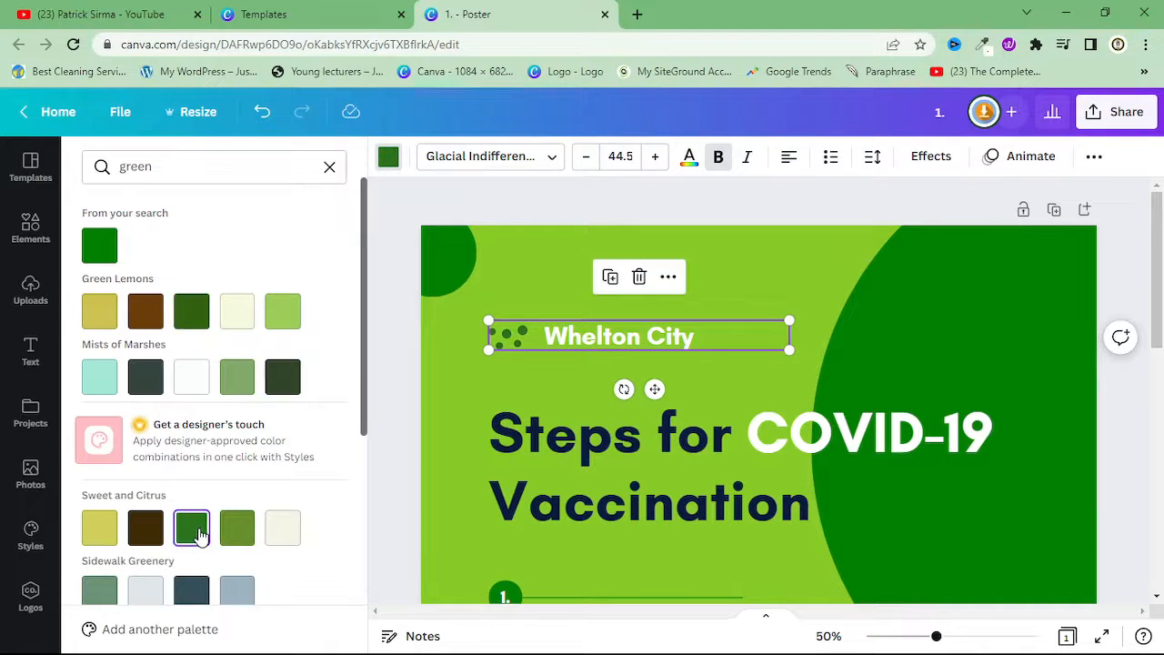
{"action": "left_click", "coordinate": [789, 391]}
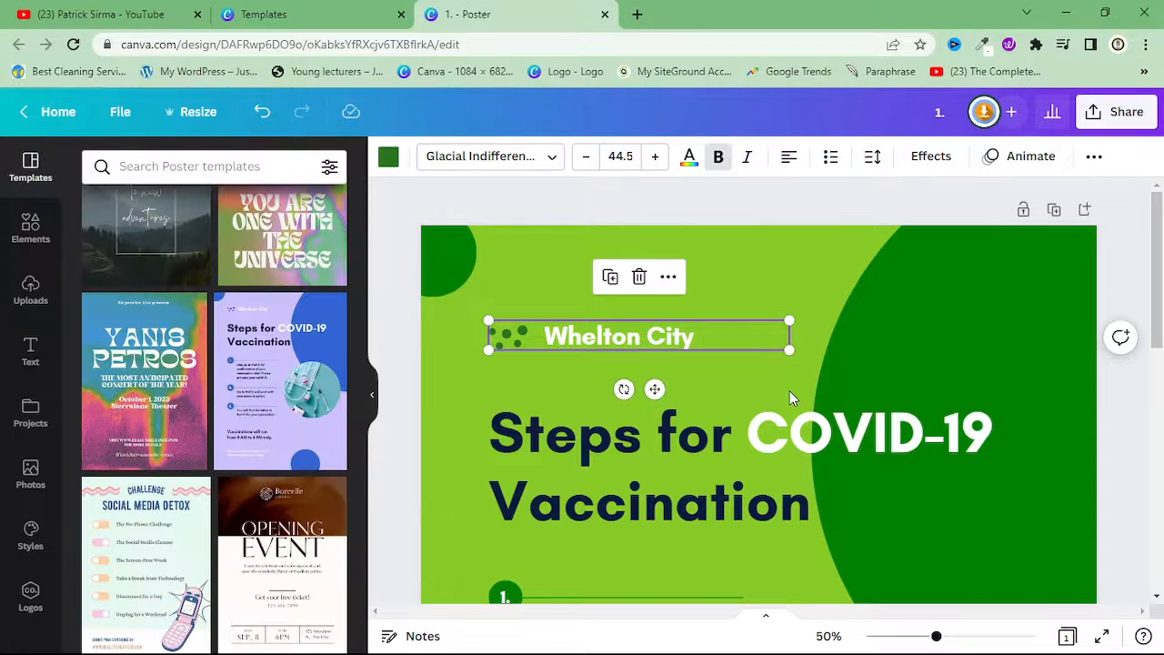
Replace the round vaccine photo with the uploaded circular "BEST EVER ELEGANT Fassion" logo image
{"action": "scroll", "coordinate": [793, 409], "scroll_direction": "down", "scroll_amount": 3}
{"action": "left_click", "coordinate": [900, 425]}
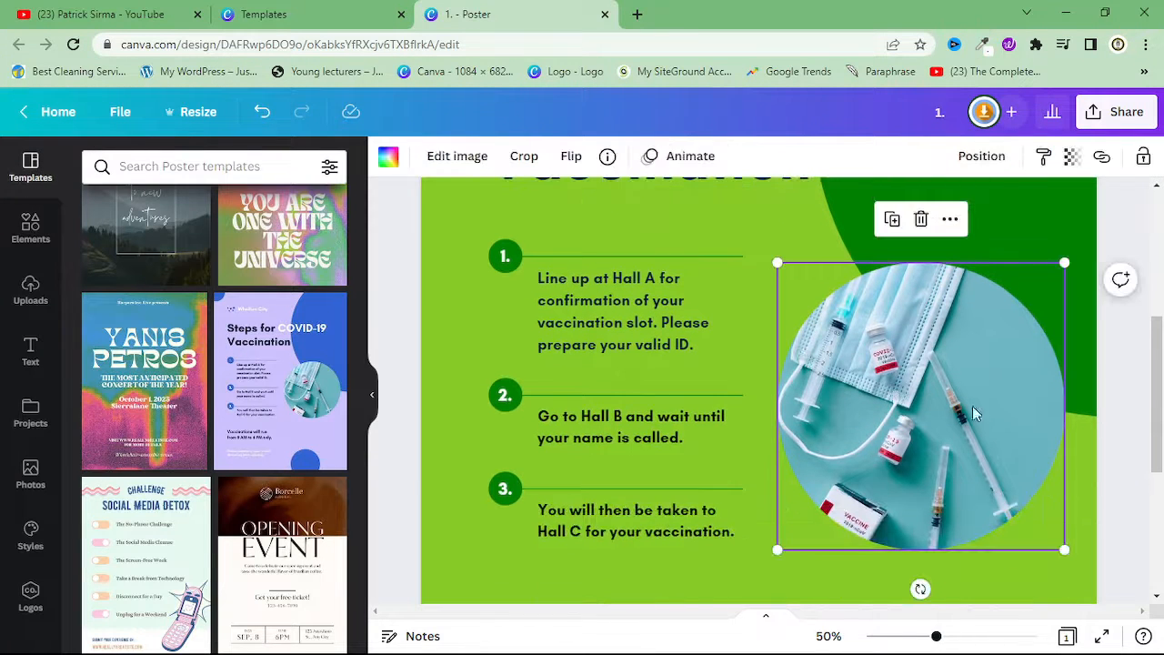
{"action": "left_click", "coordinate": [30, 289]}
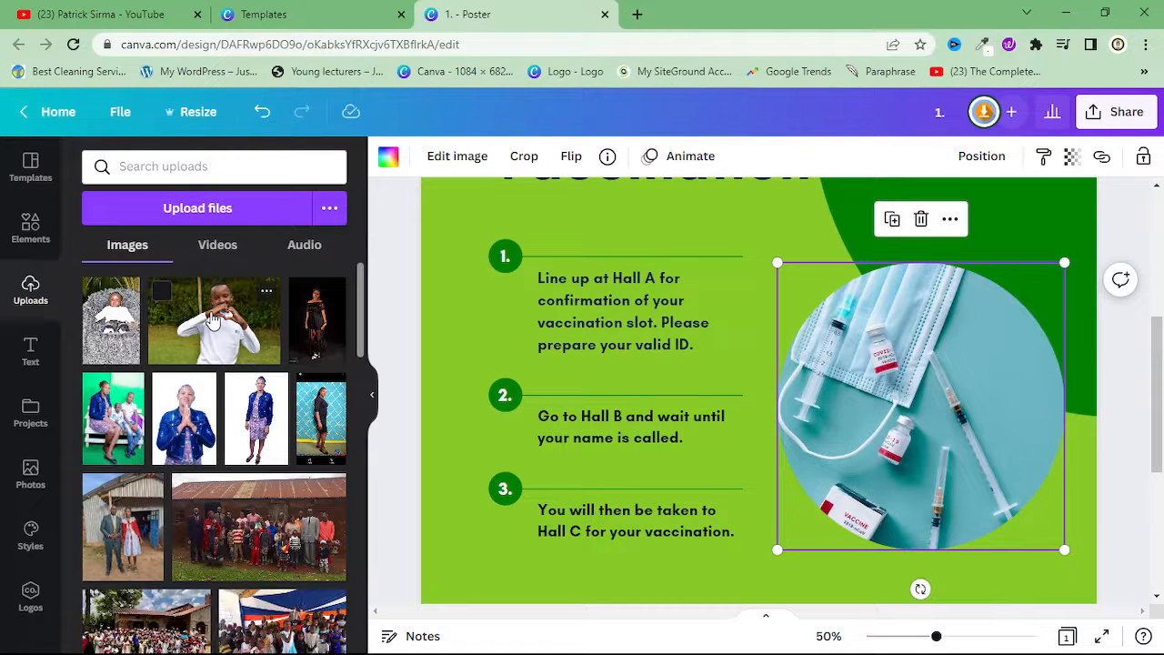
{"action": "scroll", "coordinate": [239, 367], "scroll_direction": "down", "scroll_amount": 10}
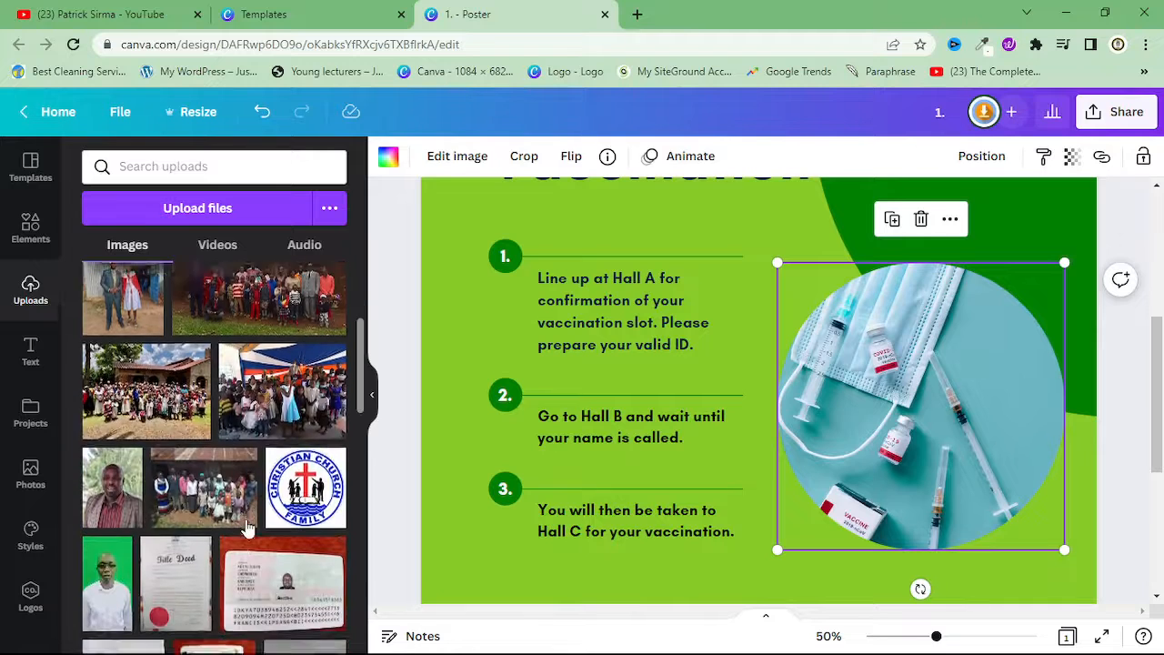
{"action": "scroll", "coordinate": [247, 530], "scroll_direction": "down", "scroll_amount": 4}
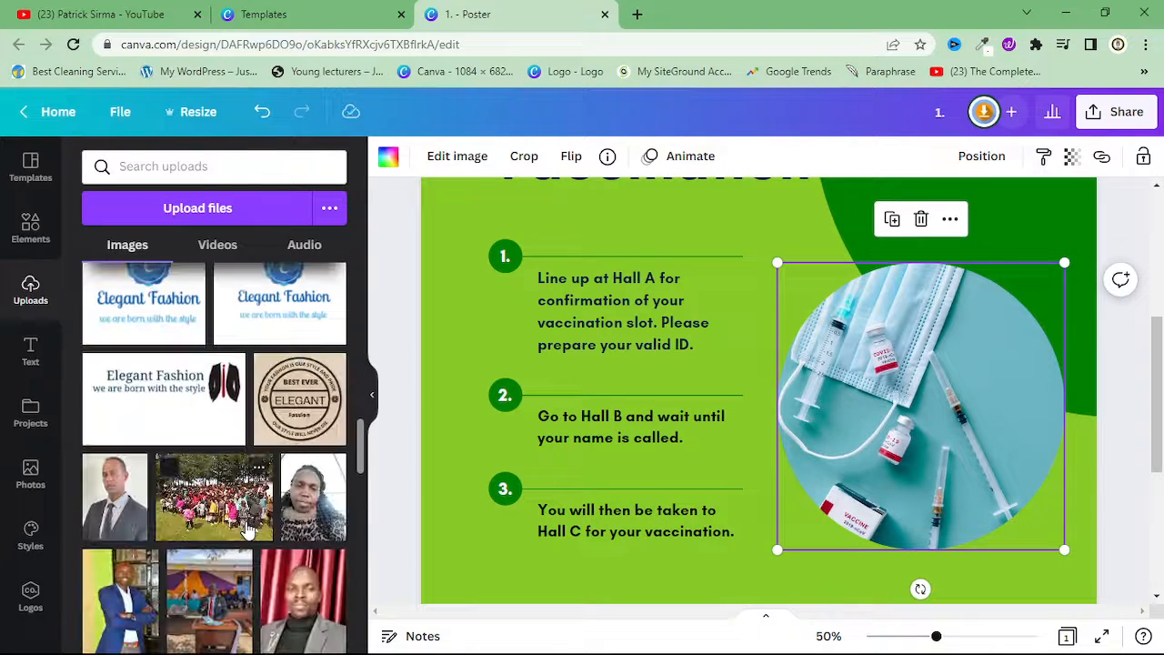
{"action": "left_click_drag", "start_coordinate": [284, 411], "coordinate": [887, 382]}
{"action": "left_click", "coordinate": [613, 443]}
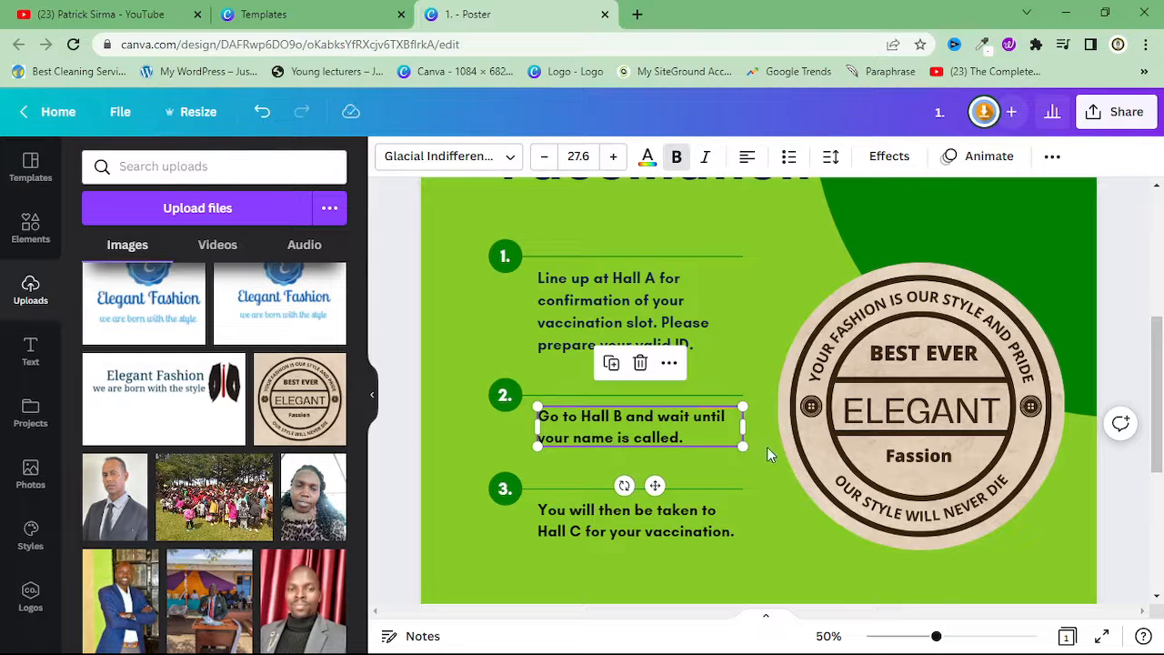
{"action": "left_click", "coordinate": [767, 447]}
Set the zoom to 25% and review the poster from its lower edge up to the heading
{"action": "scroll", "coordinate": [767, 470], "scroll_direction": "down", "scroll_amount": 3}
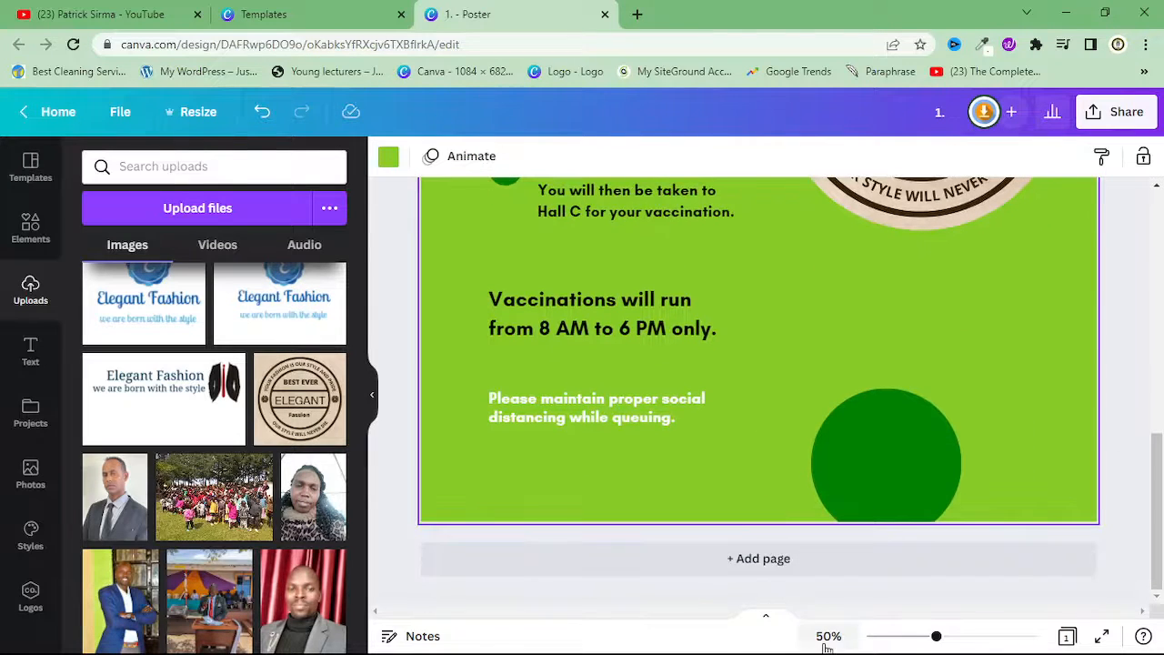
{"action": "left_click", "coordinate": [828, 636]}
{"action": "left_click", "coordinate": [810, 473]}
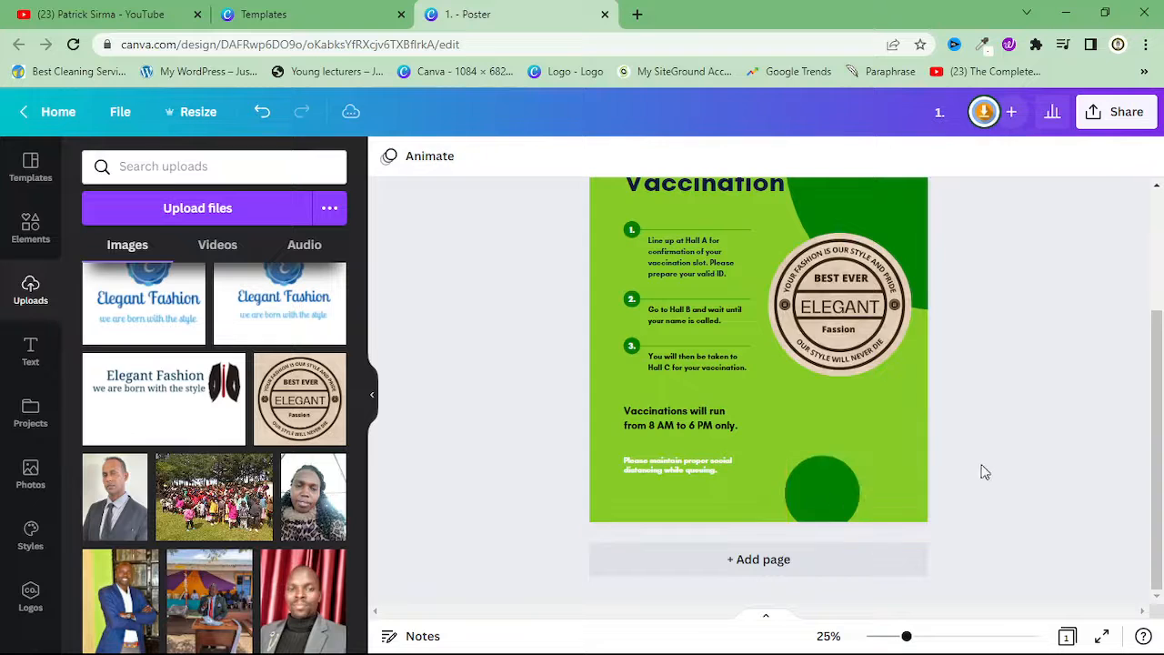
{"action": "scroll", "coordinate": [967, 490], "scroll_direction": "up", "scroll_amount": 3}
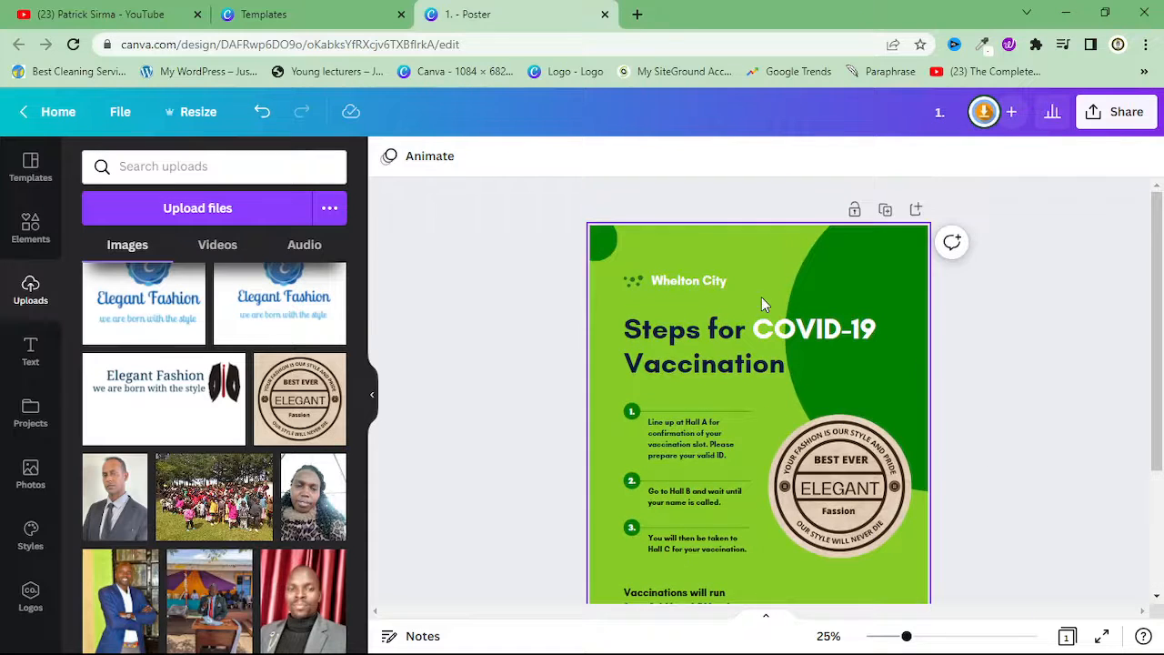
Replace the "Steps for COVID-19 Vaccination" heading with "yyy", and undo the replacement
{"action": "left_click", "coordinate": [710, 328]}
{"action": "double_click", "coordinate": [710, 327]}
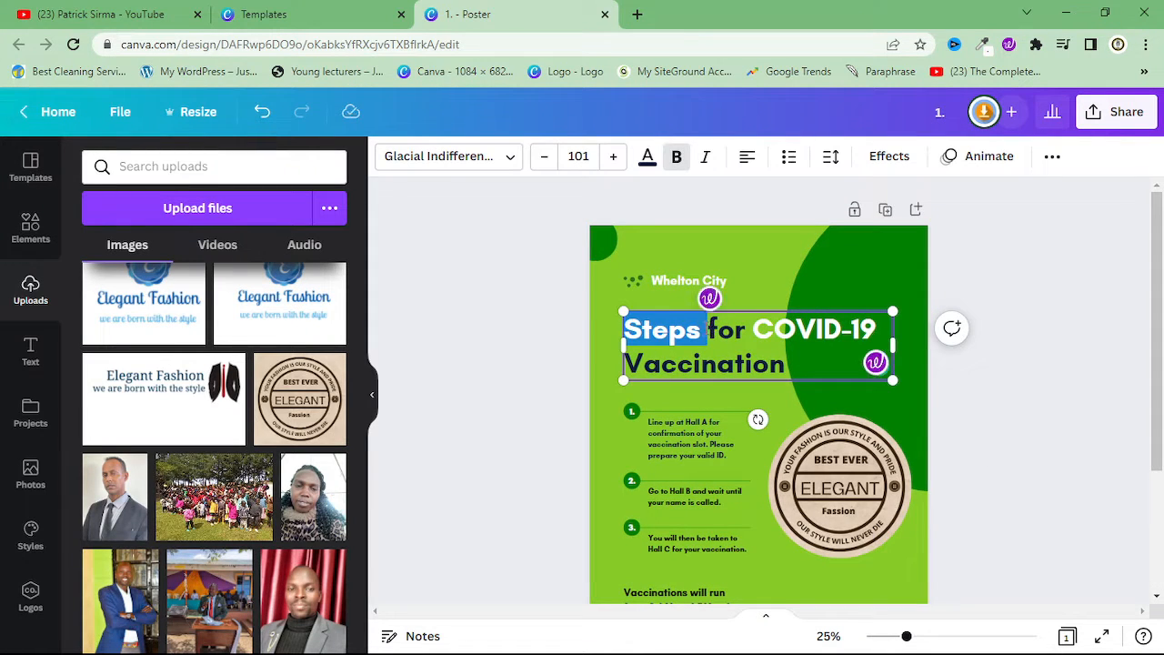
{"action": "key", "text": "ctrl+a"}
{"action": "type", "text": "y"}
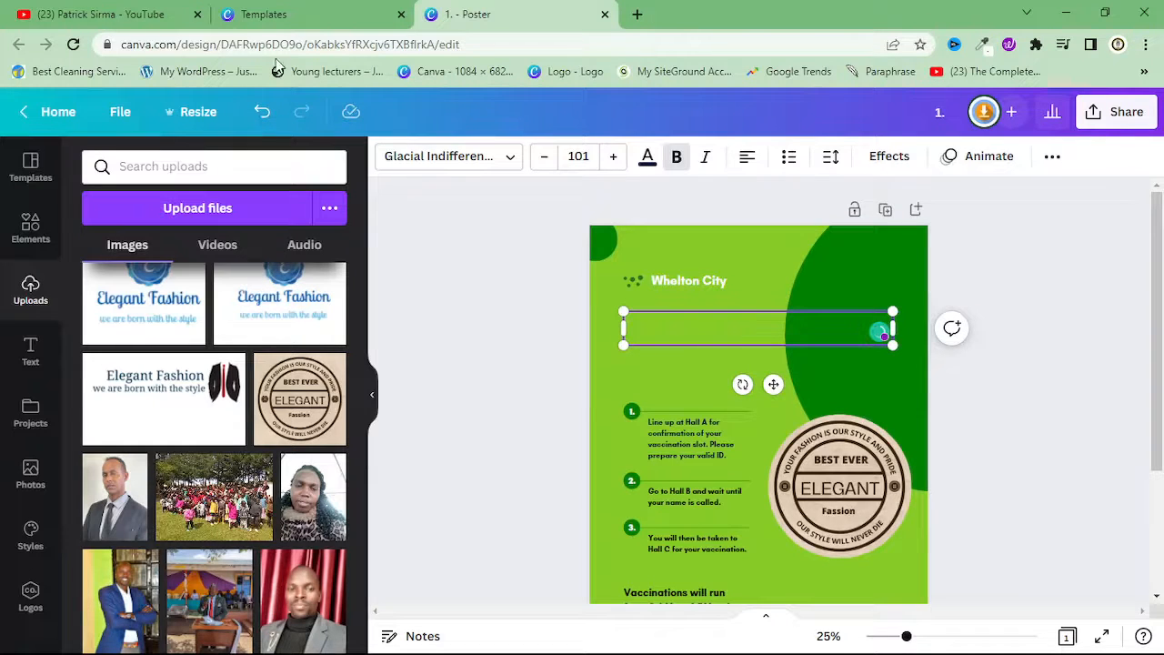
{"action": "left_click", "coordinate": [263, 110]}
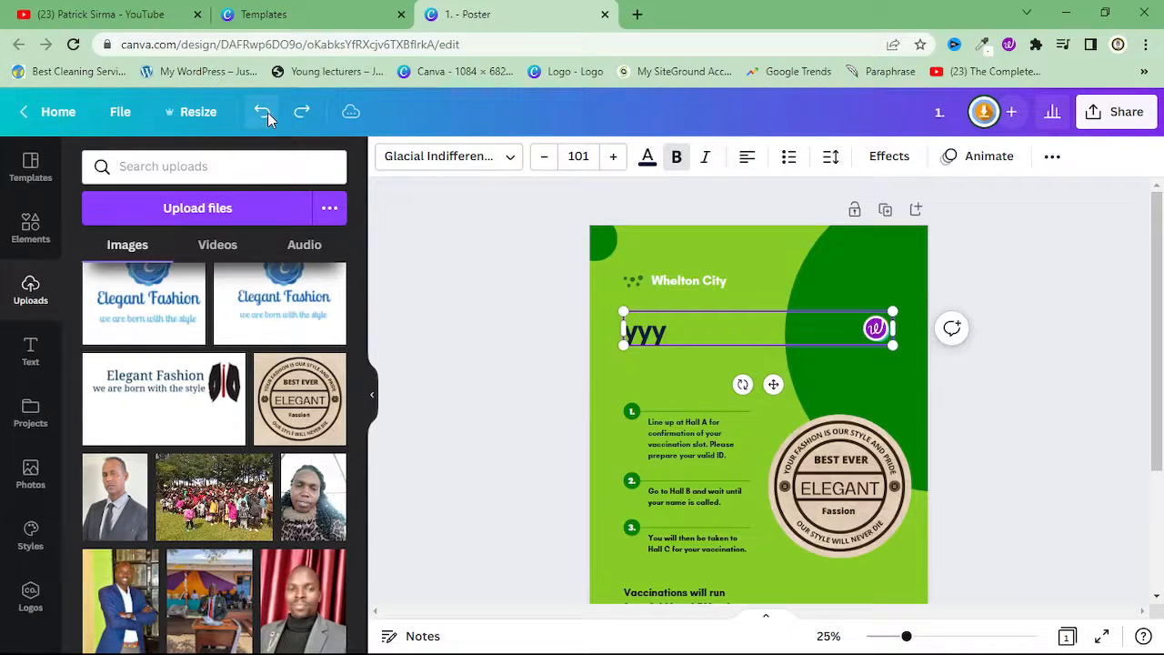
{"action": "left_click", "coordinate": [263, 111]}
{"action": "left_click", "coordinate": [659, 281]}
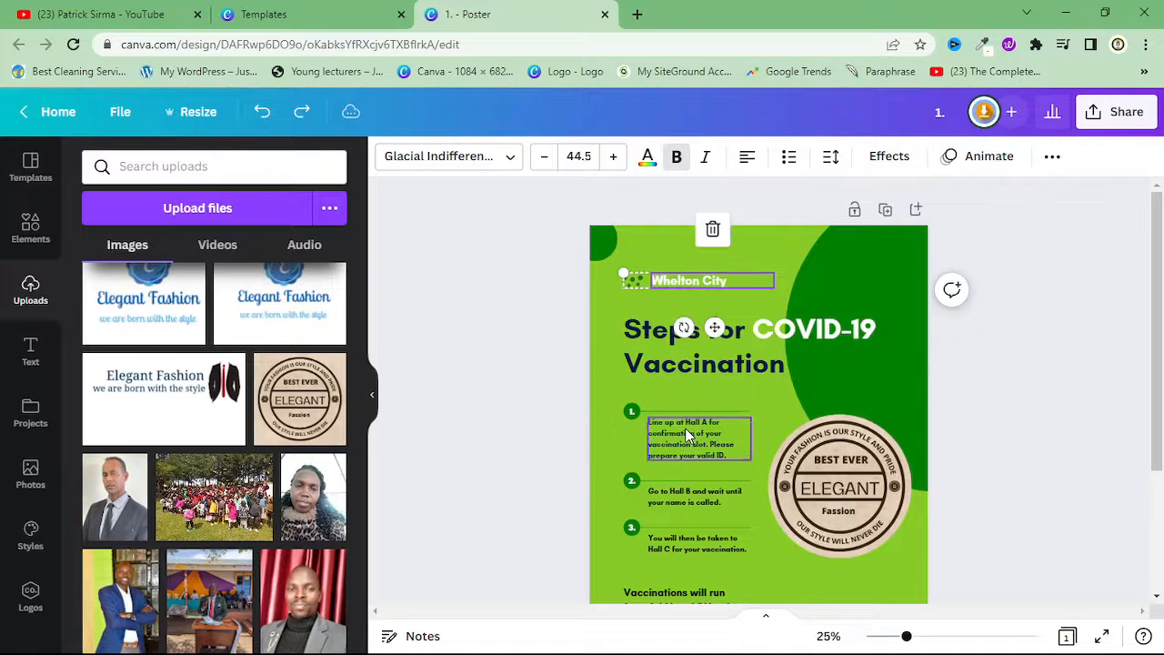
{"action": "left_click", "coordinate": [686, 428]}
{"action": "left_click", "coordinate": [662, 530]}
{"action": "left_click", "coordinate": [668, 582]}
{"action": "scroll", "coordinate": [951, 602], "scroll_direction": "down", "scroll_amount": 3}
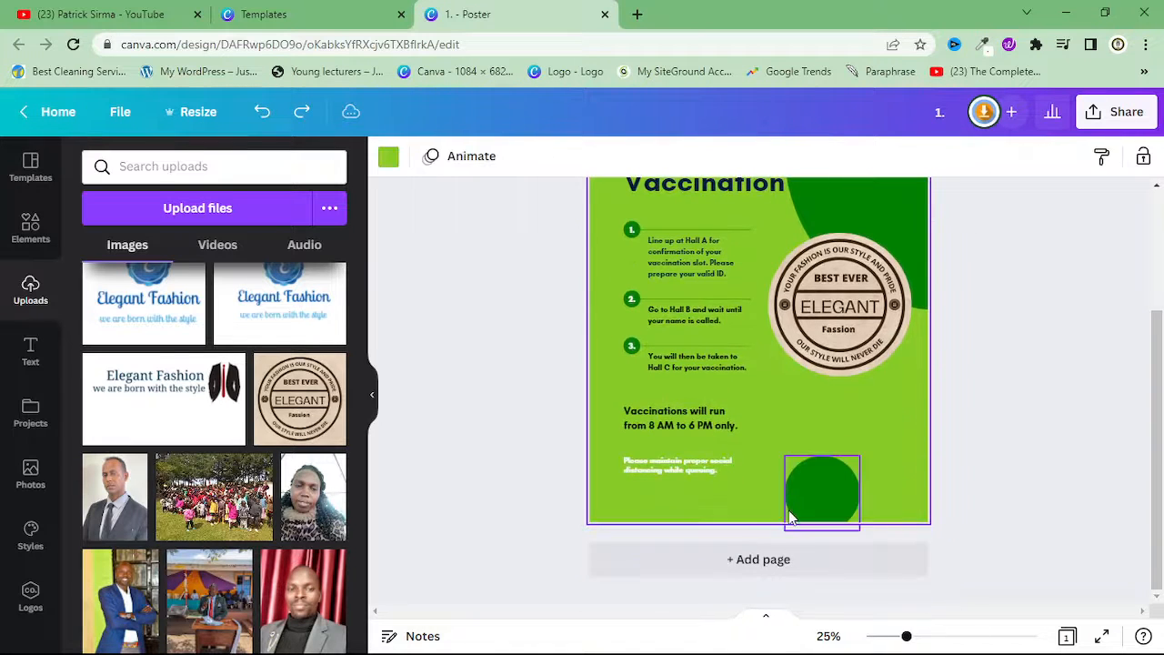
{"action": "left_click", "coordinate": [684, 471]}
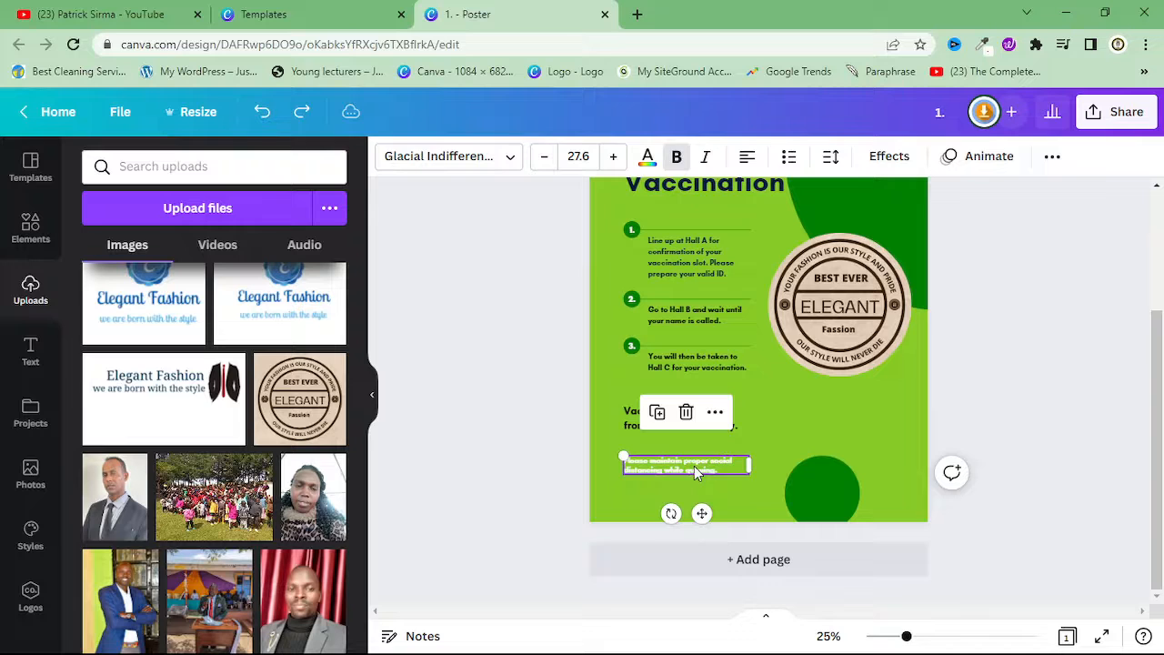
{"action": "left_click", "coordinate": [1046, 346]}
Examine the poster's download settings and file type choices without downloading, and return to the design
{"action": "left_click", "coordinate": [1115, 111]}
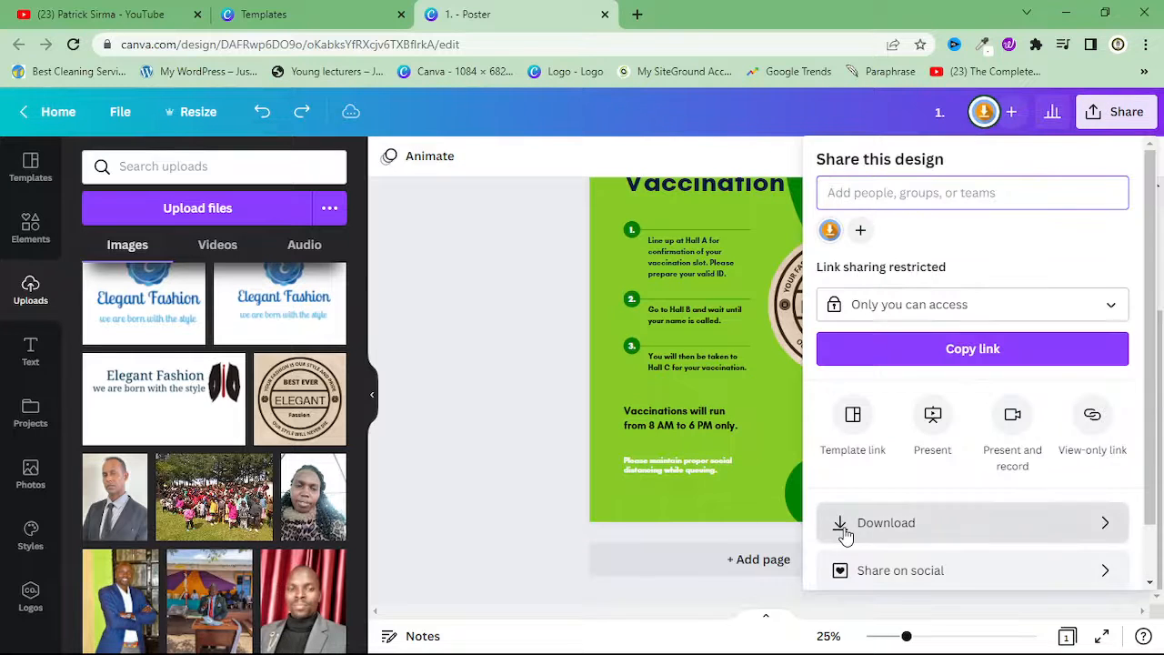
{"action": "left_click", "coordinate": [846, 532]}
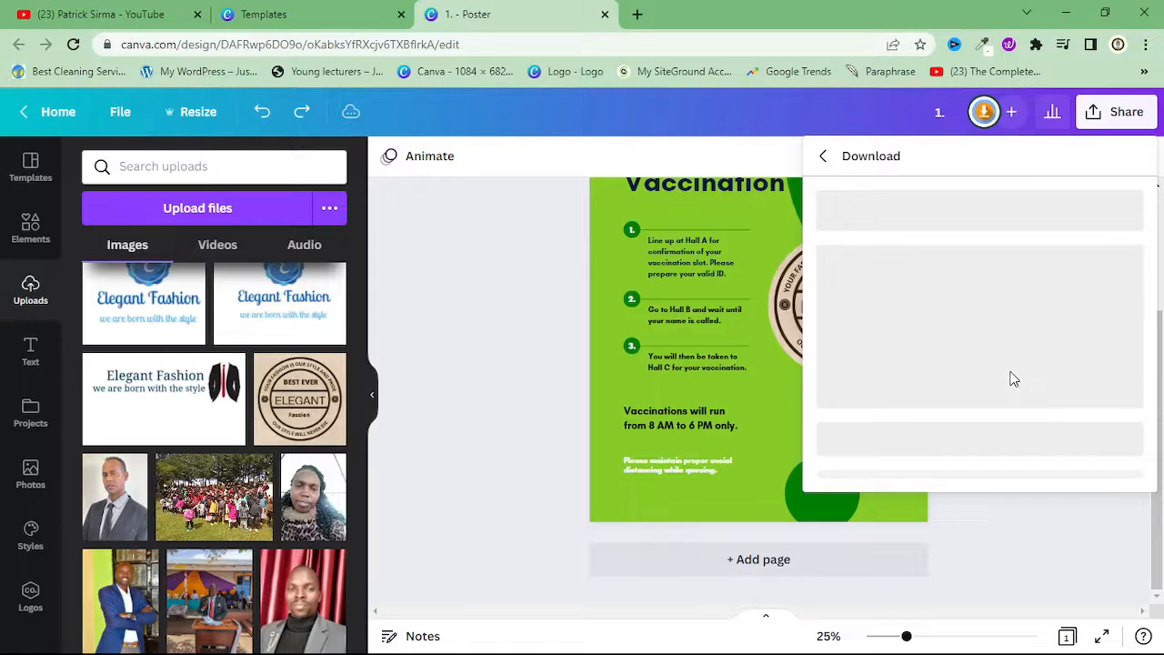
{"action": "left_click", "coordinate": [504, 342]}
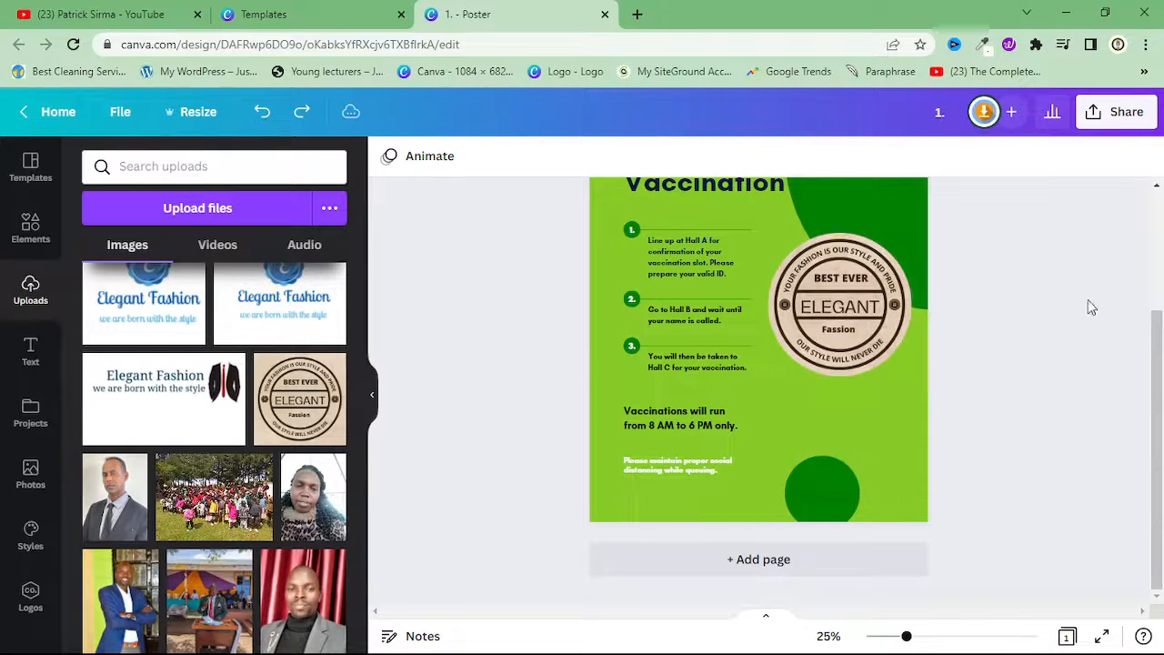
{"action": "left_click", "coordinate": [1124, 118]}
{"action": "left_click", "coordinate": [839, 521]}
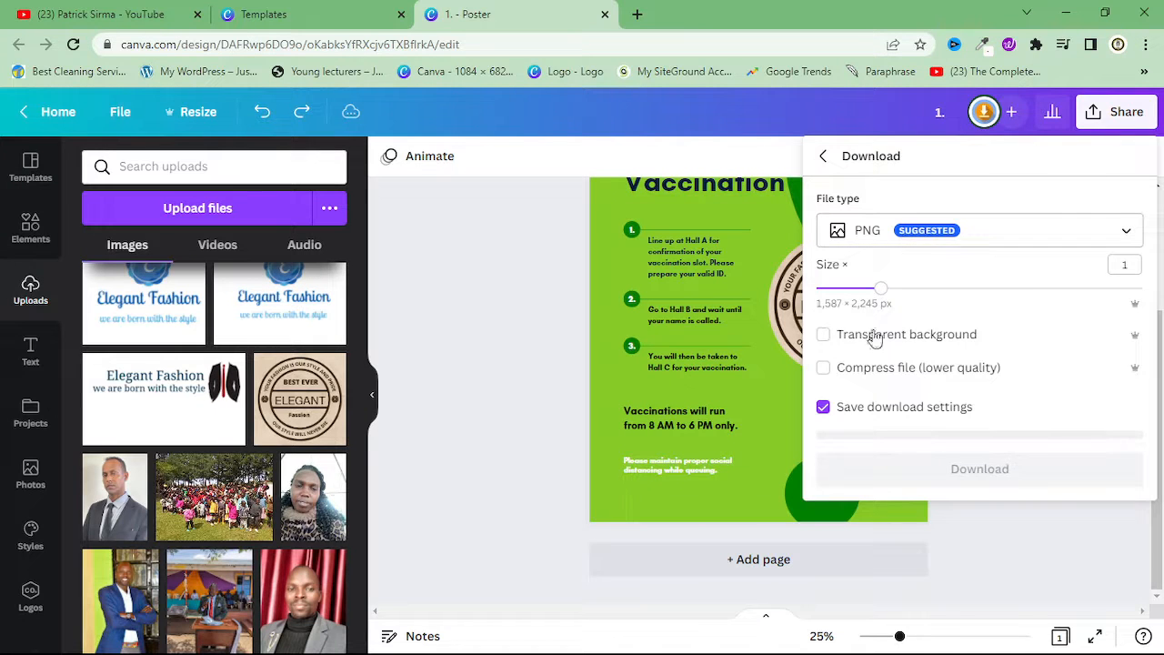
{"action": "left_click", "coordinate": [876, 229]}
{"action": "left_click", "coordinate": [444, 352]}
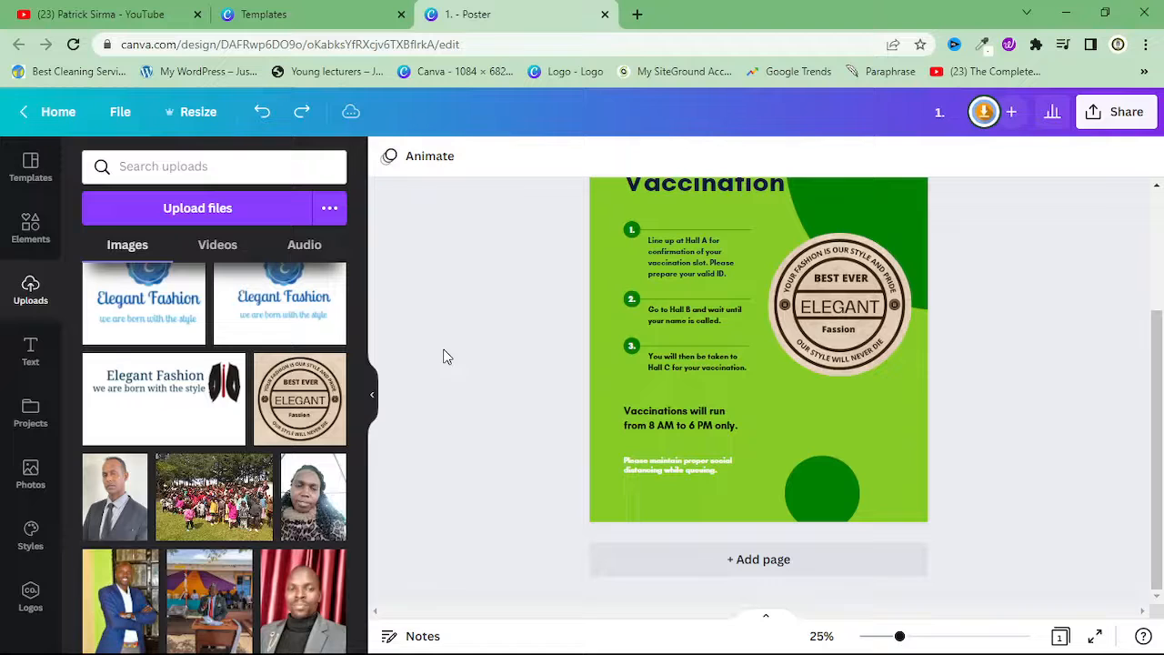
{"action": "scroll", "coordinate": [1070, 431], "scroll_direction": "up", "scroll_amount": 3}
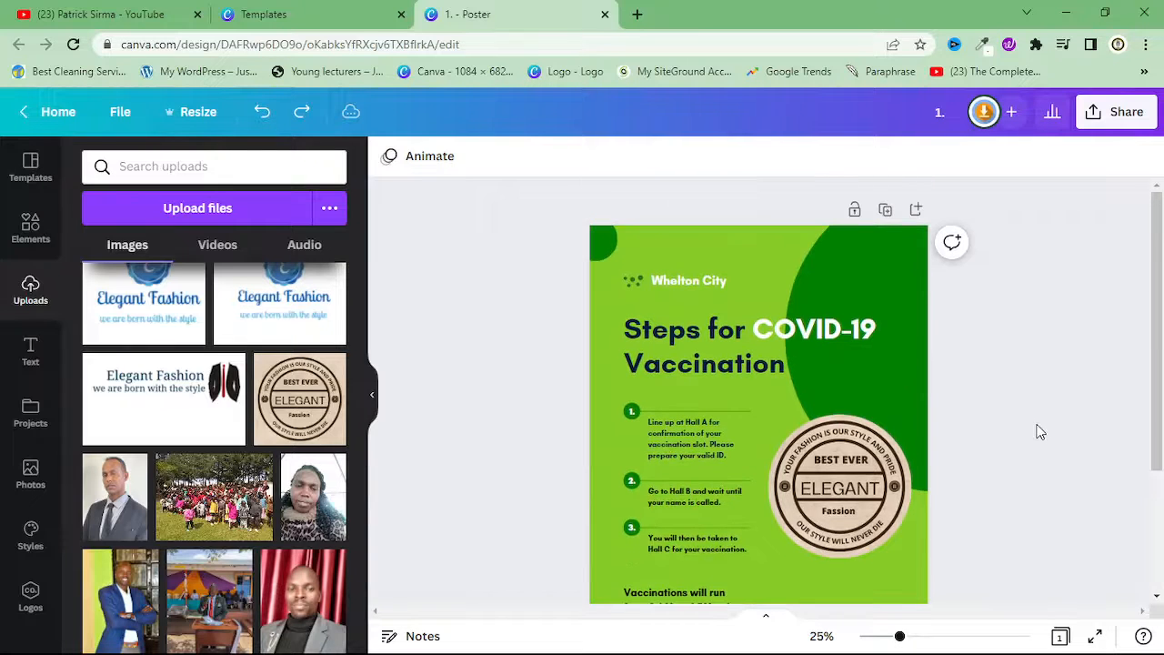